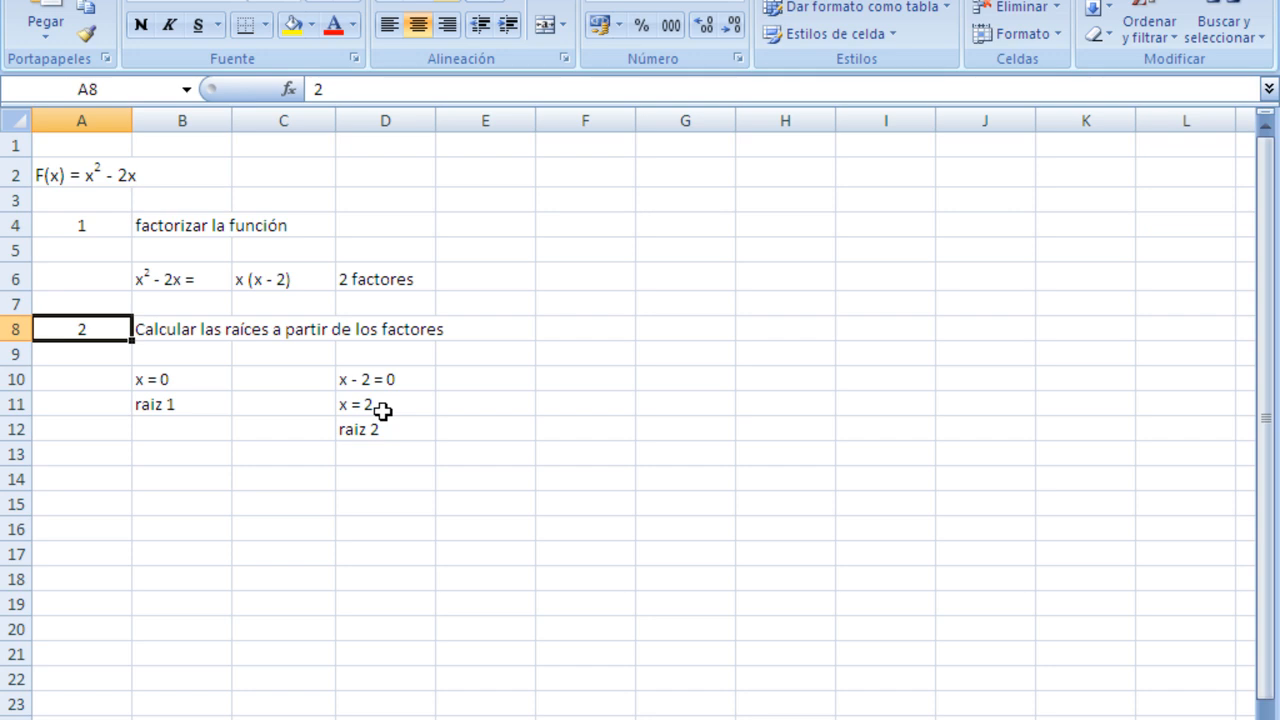
Step: Annotate the equation x - 2 = 0 by entering "`--> (x+2)" in E10 and "factor" in F10
{"action": "left_click", "coordinate": [146, 383]}
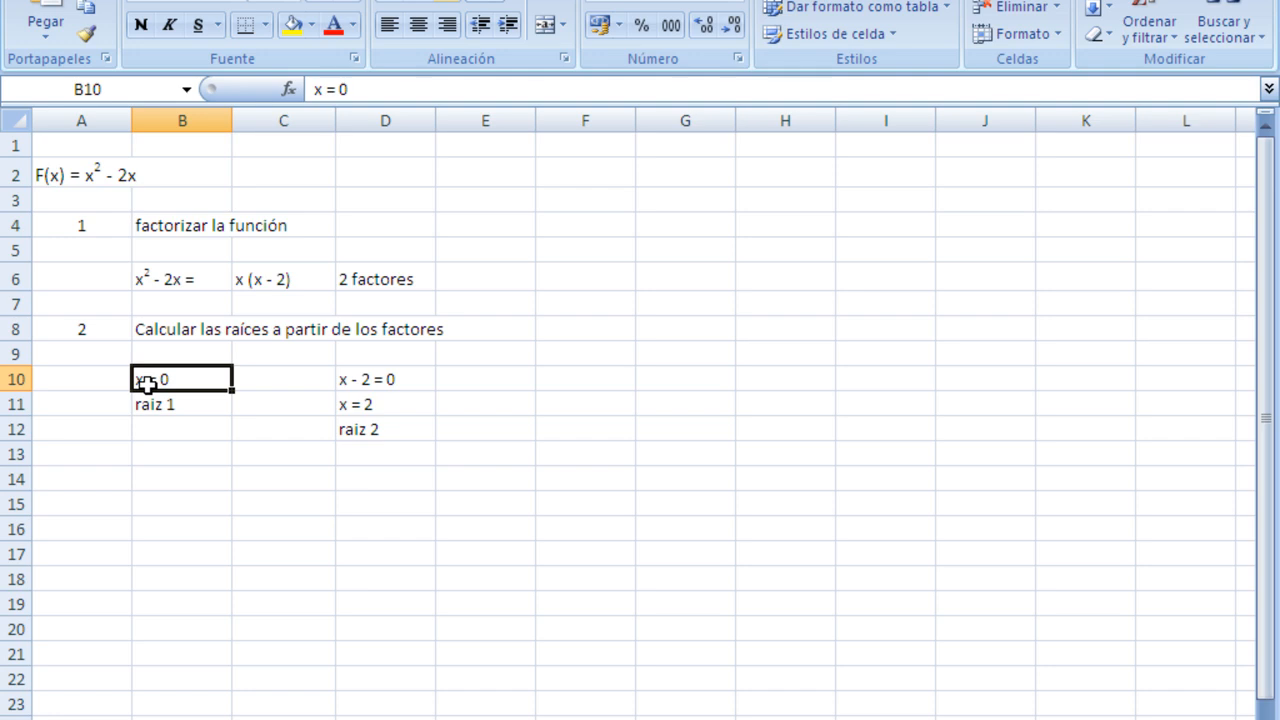
{"action": "left_click", "coordinate": [371, 378]}
{"action": "left_click", "coordinate": [503, 379]}
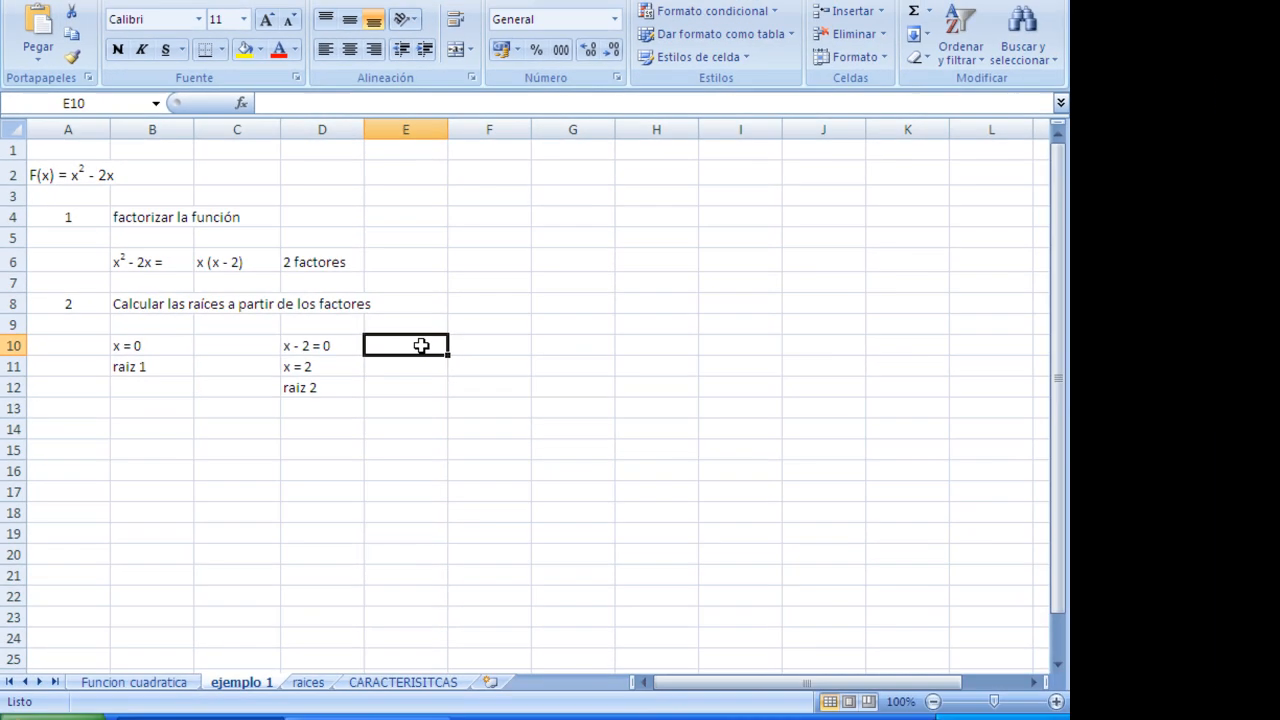
{"action": "type", "text": "`-->    (x+2"}
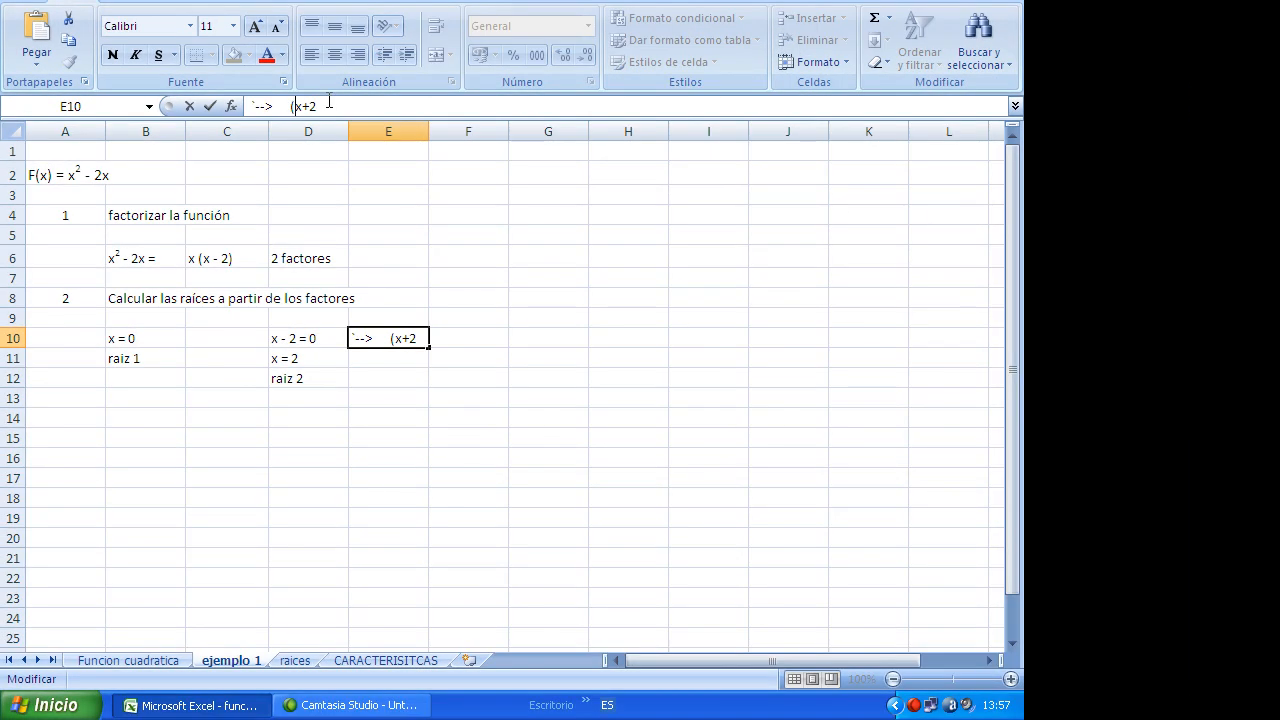
{"action": "type", "text": ")"}
{"action": "key", "text": "Return"}
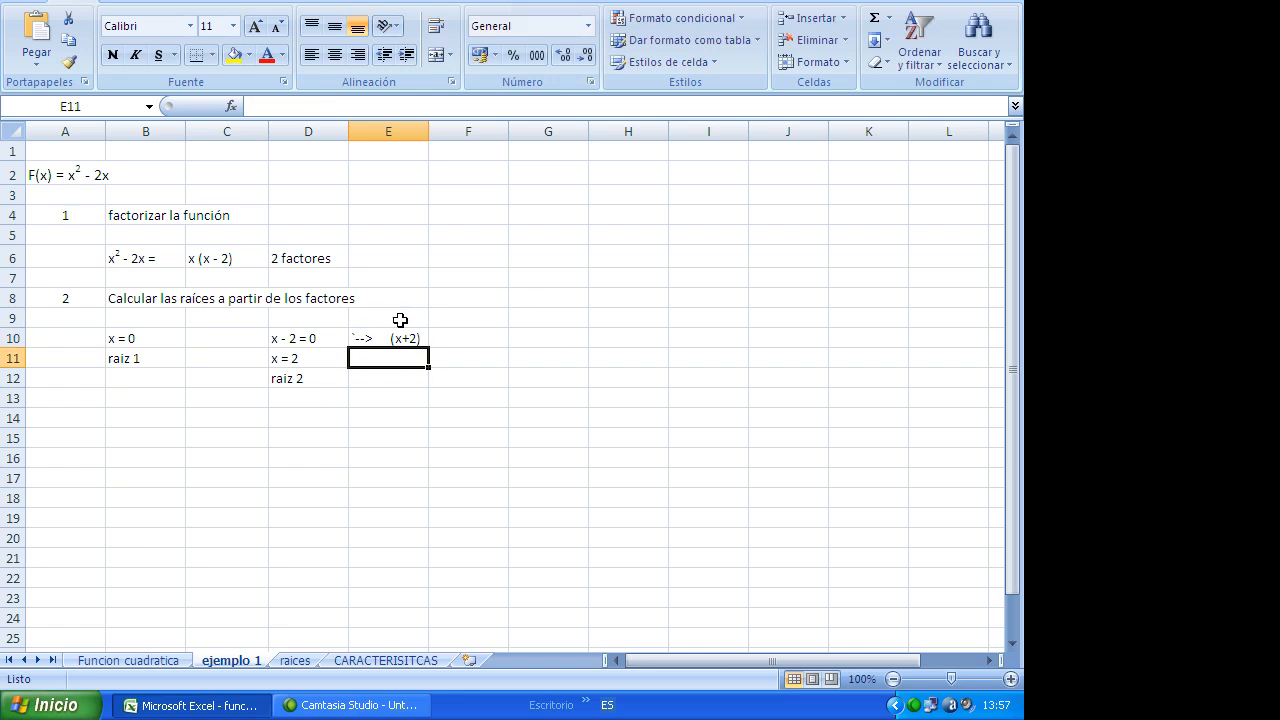
{"action": "left_click", "coordinate": [456, 336]}
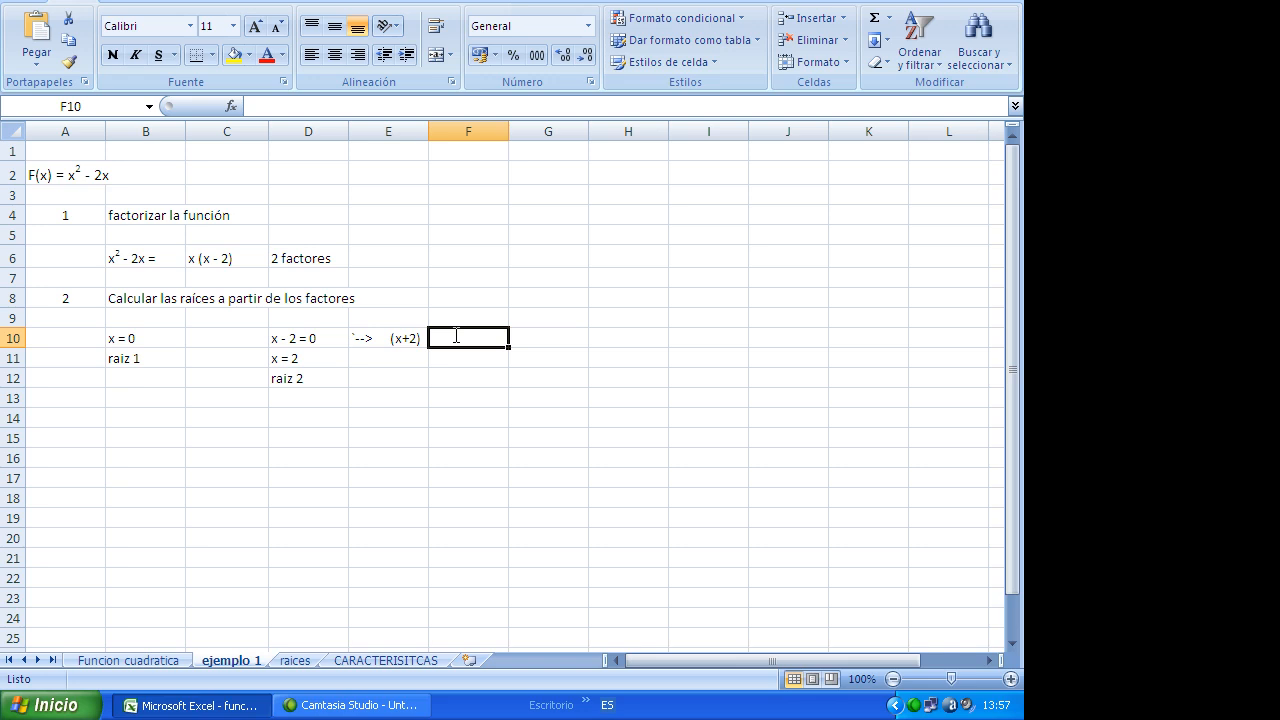
{"action": "type", "text": "factor"}
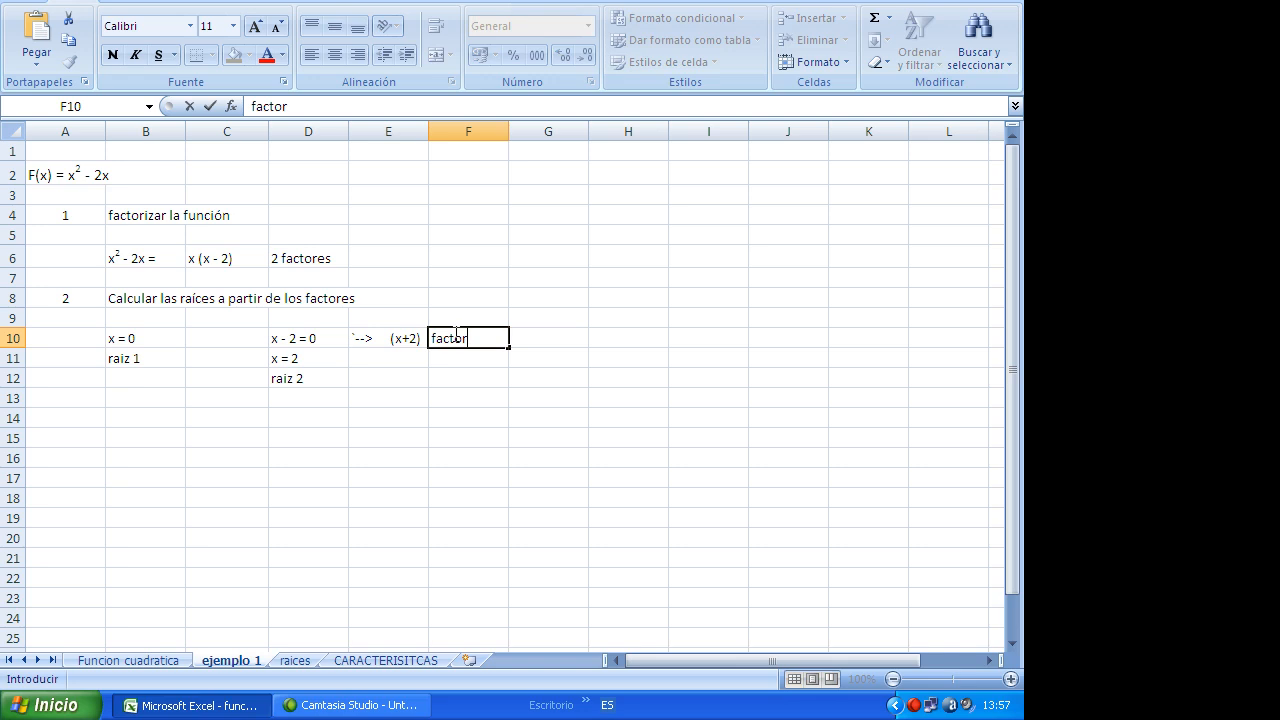
{"action": "left_click", "coordinate": [365, 410]}
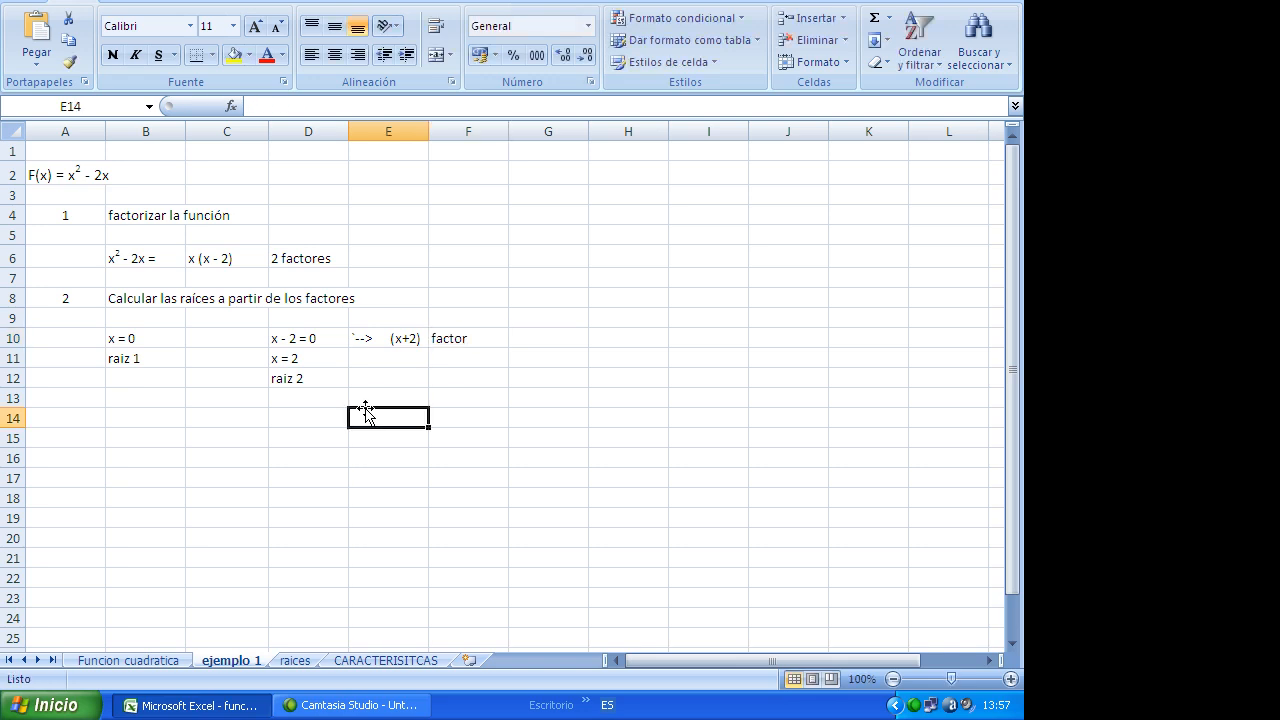
Step: Correct the sign of the factor in E10 so it reads (x-2)
{"action": "left_click", "coordinate": [316, 358]}
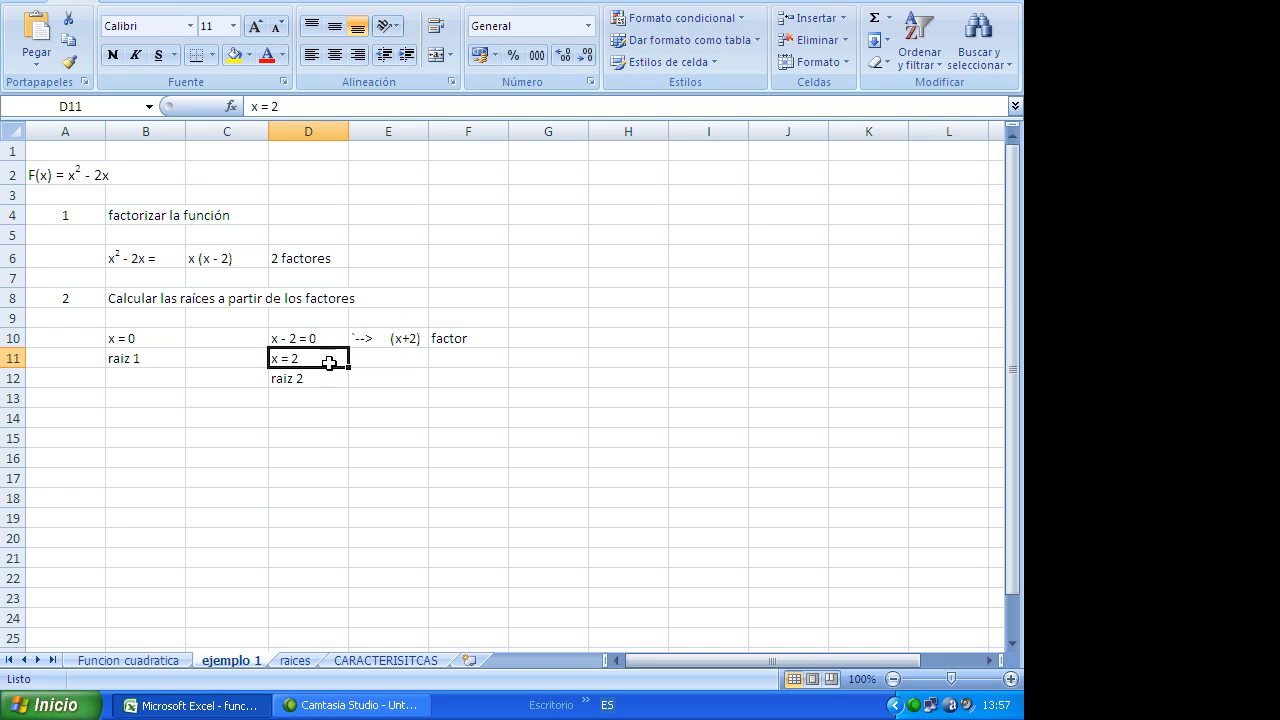
{"action": "left_click", "coordinate": [403, 338]}
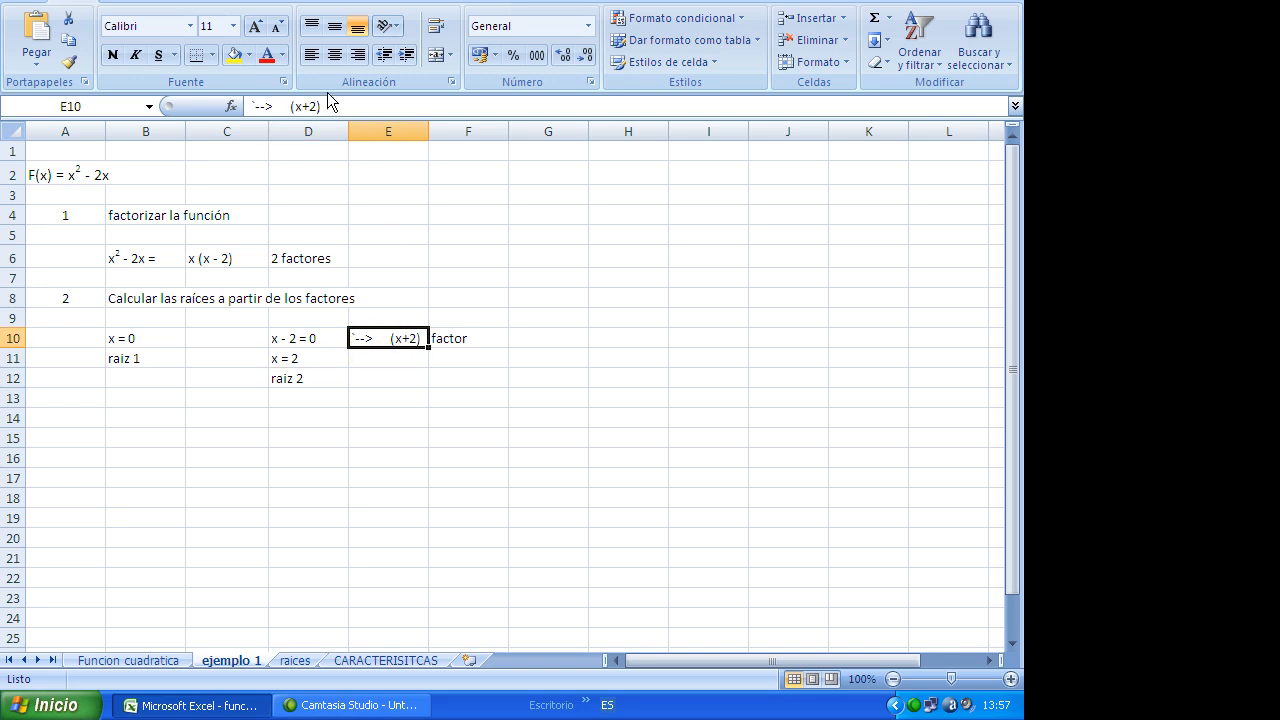
{"action": "left_click", "coordinate": [306, 106]}
{"action": "key", "text": "BackSpace"}
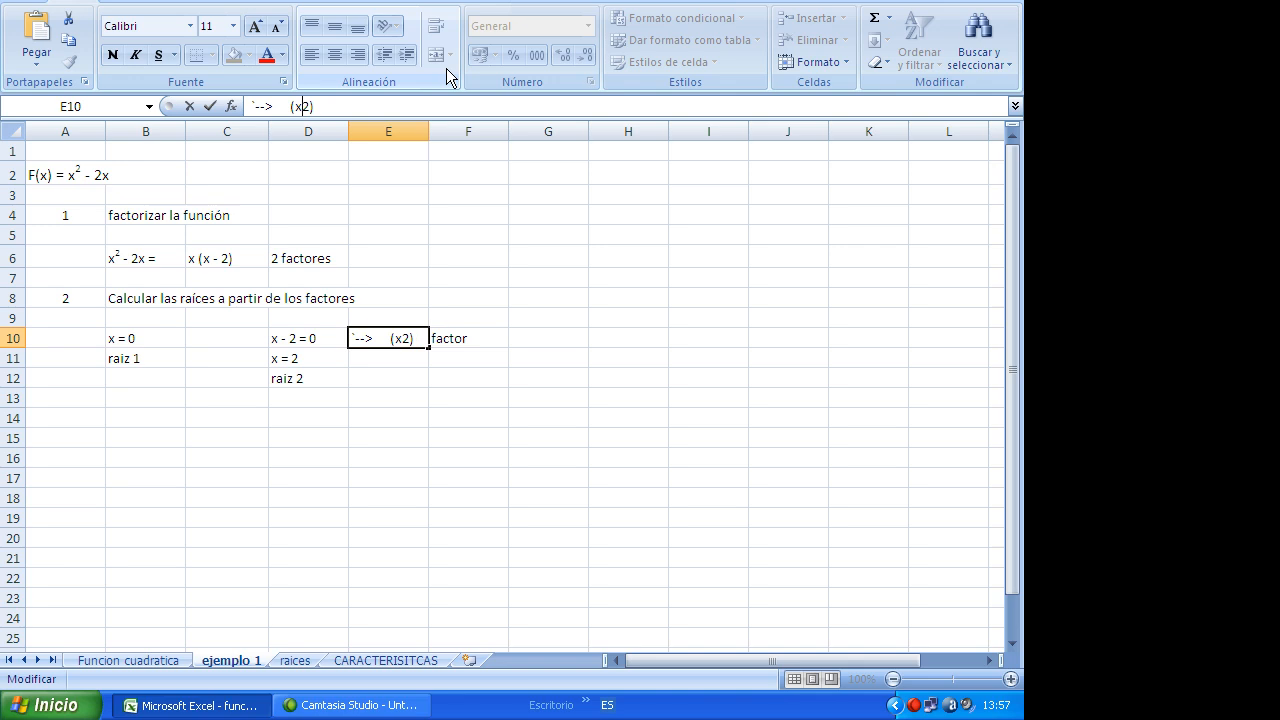
{"action": "type", "text": "-"}
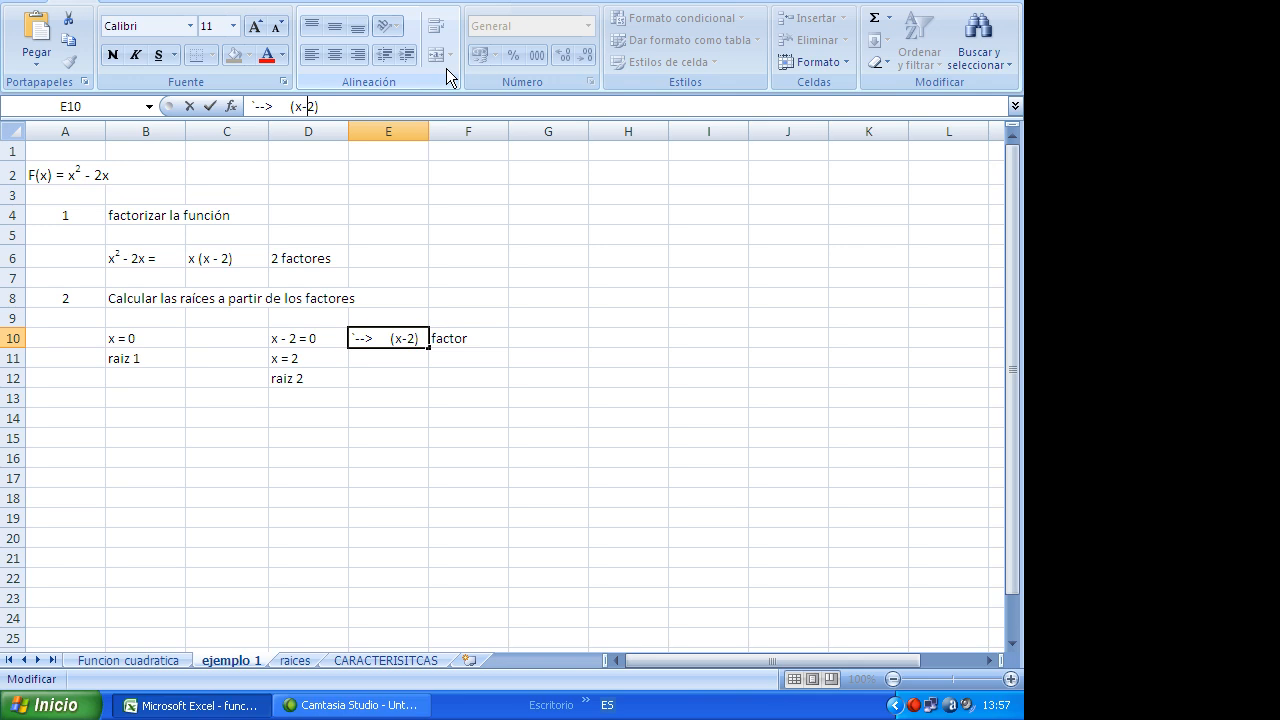
{"action": "left_click", "coordinate": [346, 454]}
{"action": "left_click", "coordinate": [297, 361]}
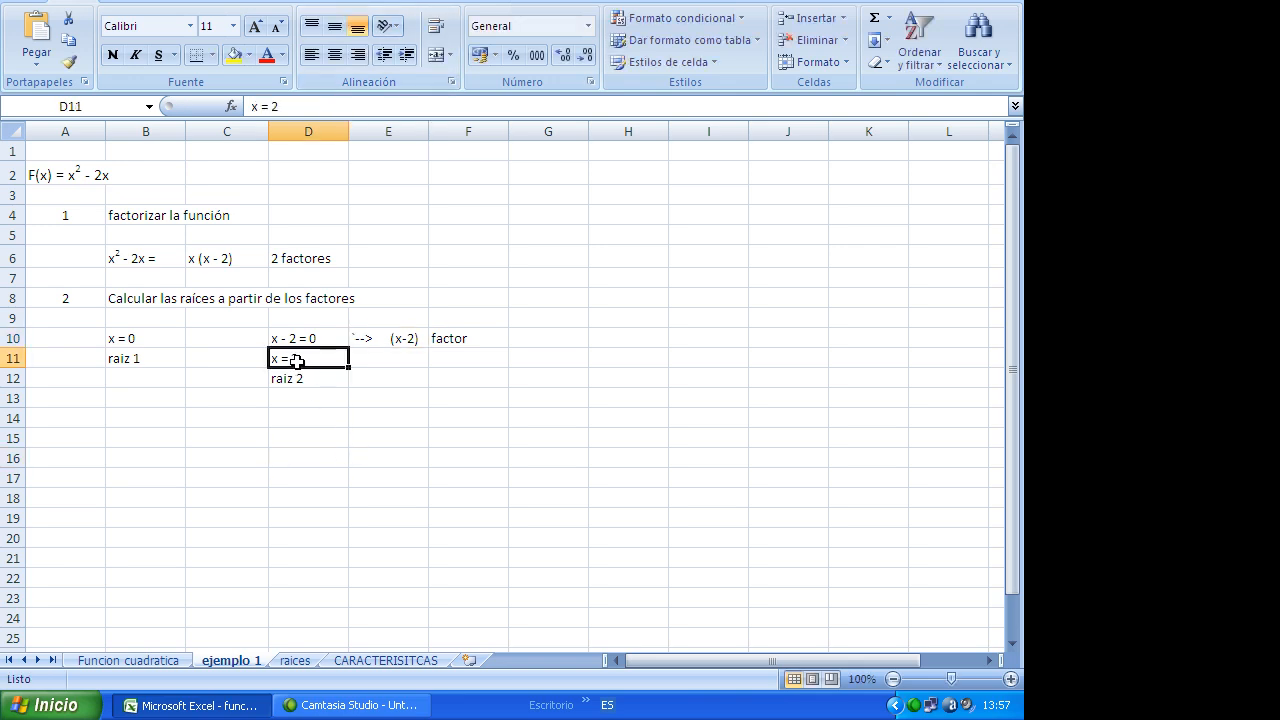
{"action": "left_click", "coordinate": [414, 338]}
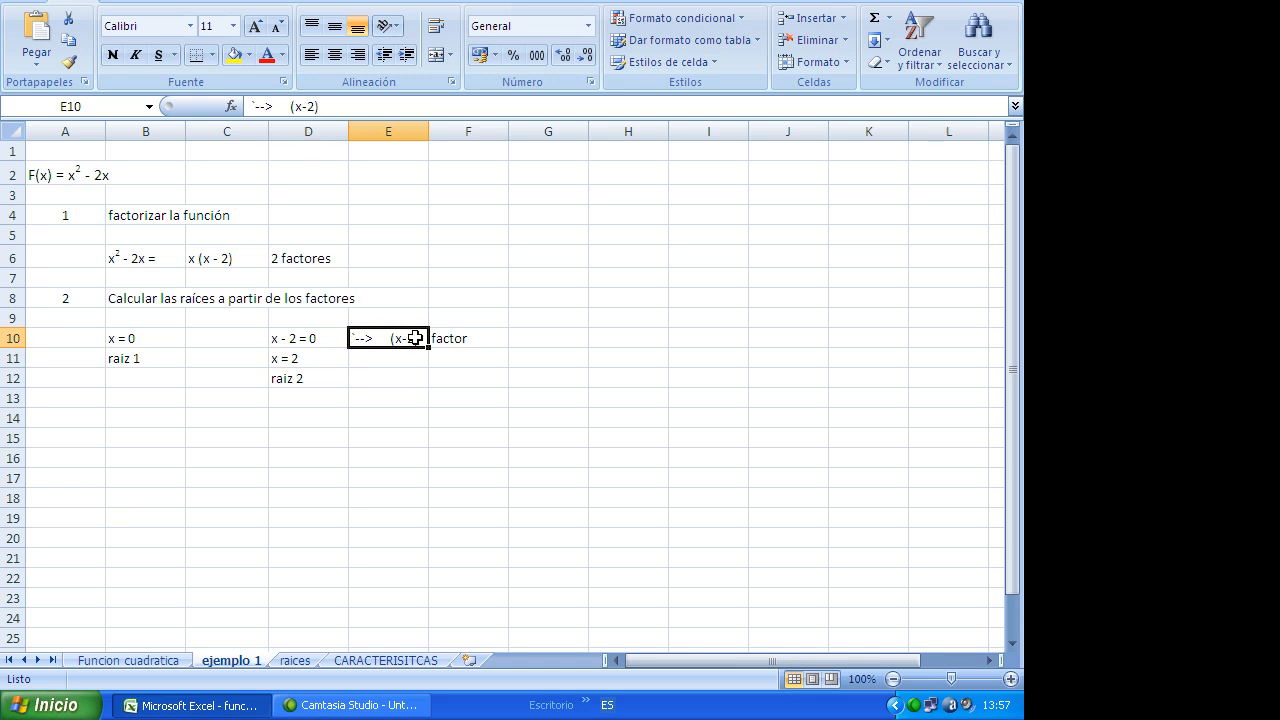
{"action": "left_click", "coordinate": [145, 342]}
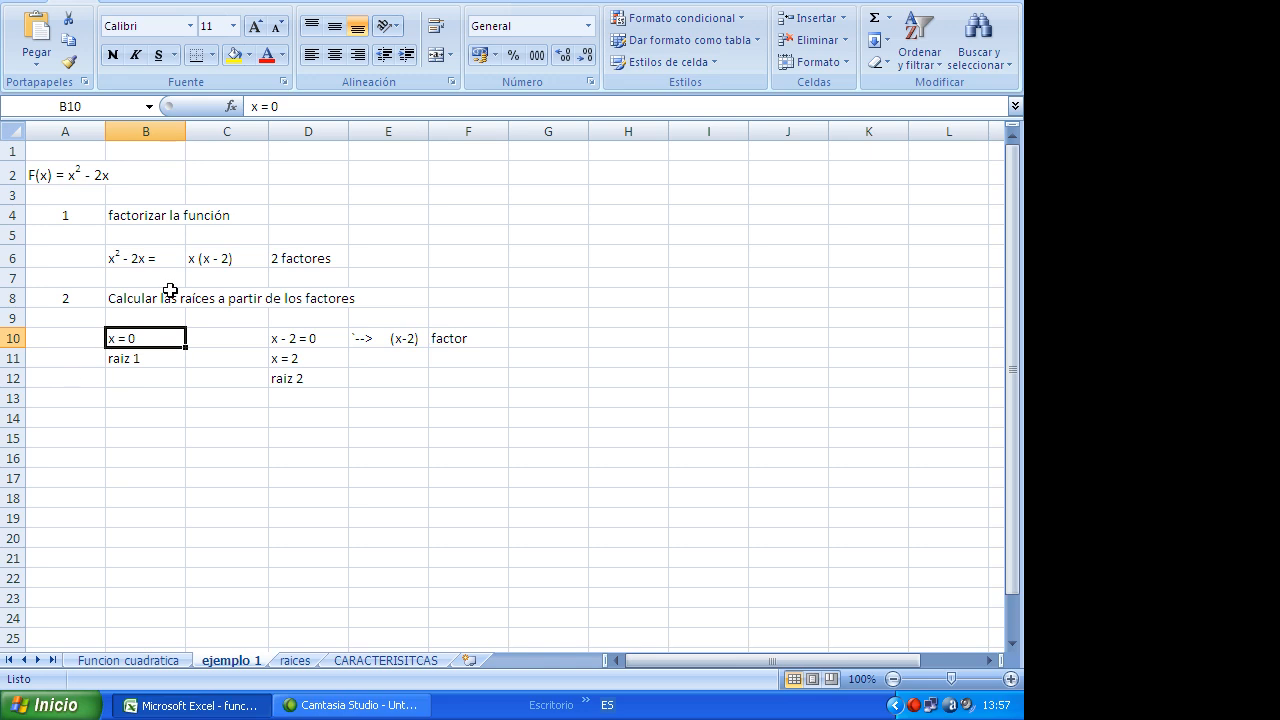
{"action": "left_click", "coordinate": [195, 254]}
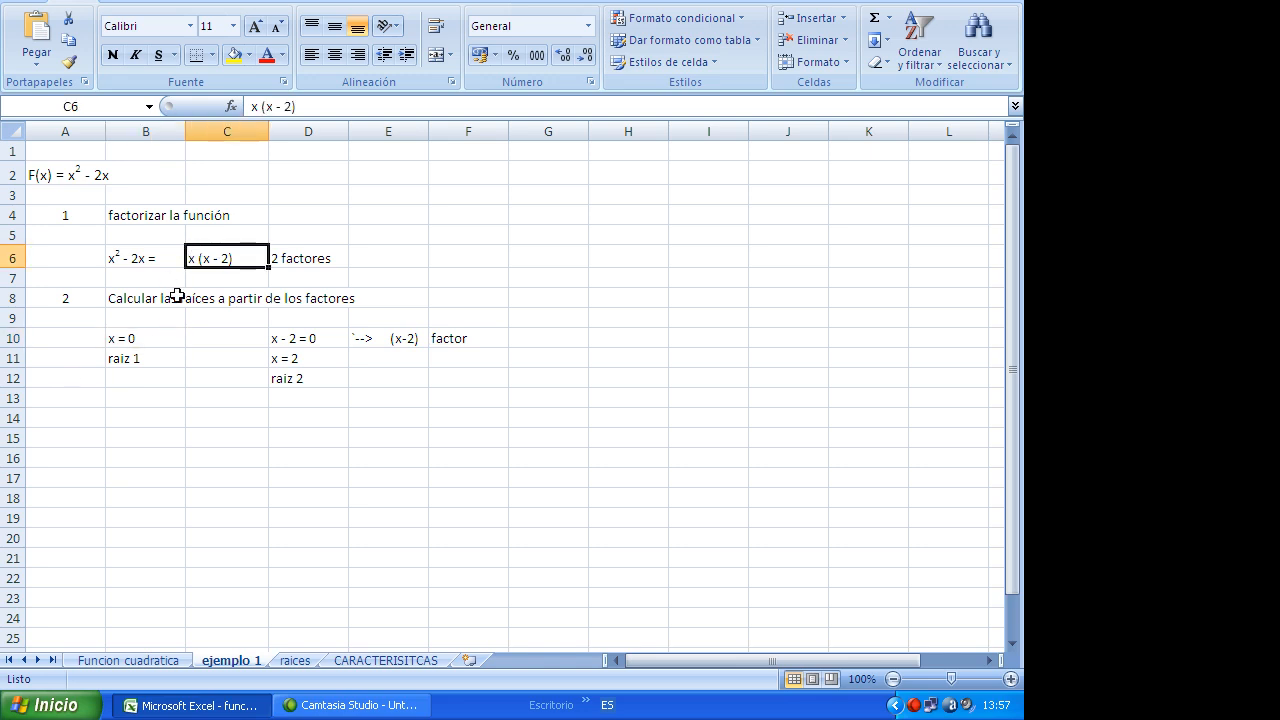
{"action": "left_click", "coordinate": [142, 338]}
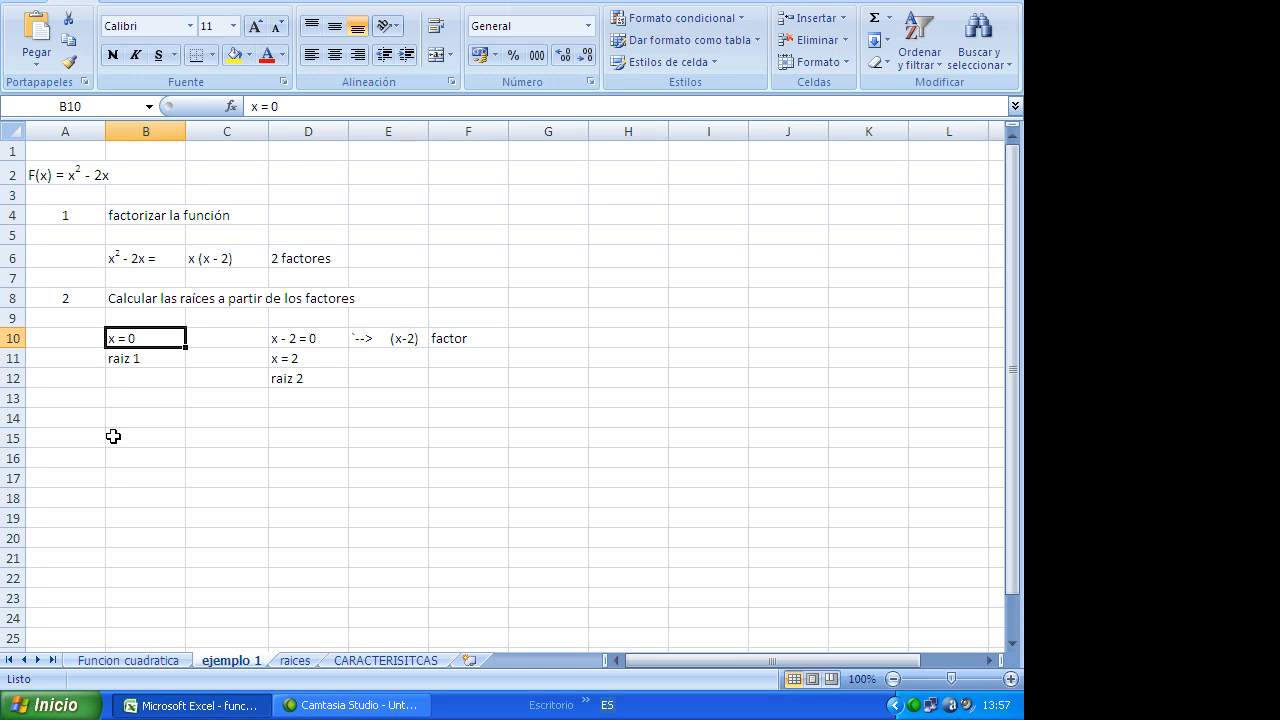
Step: Add the third section heading with the number 3 in A14 and "Tabla de valores" in B14
{"action": "left_click", "coordinate": [79, 413]}
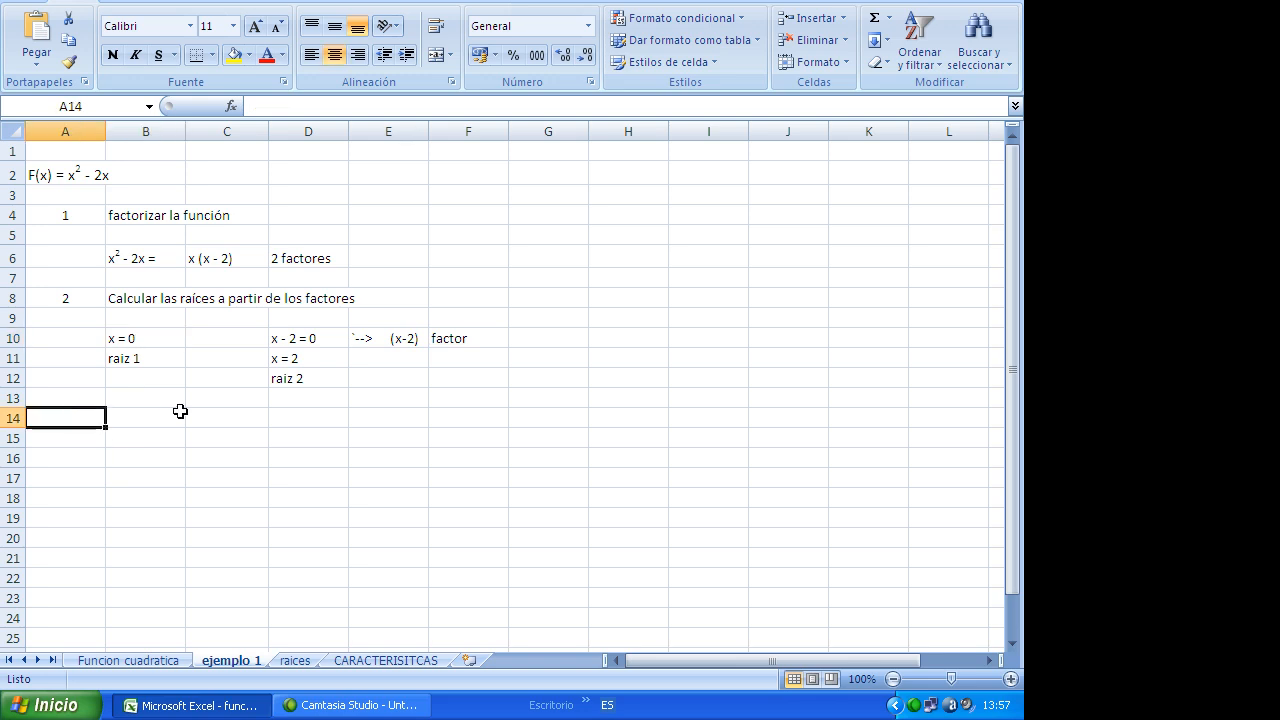
{"action": "type", "text": "3"}
{"action": "key", "text": "Return"}
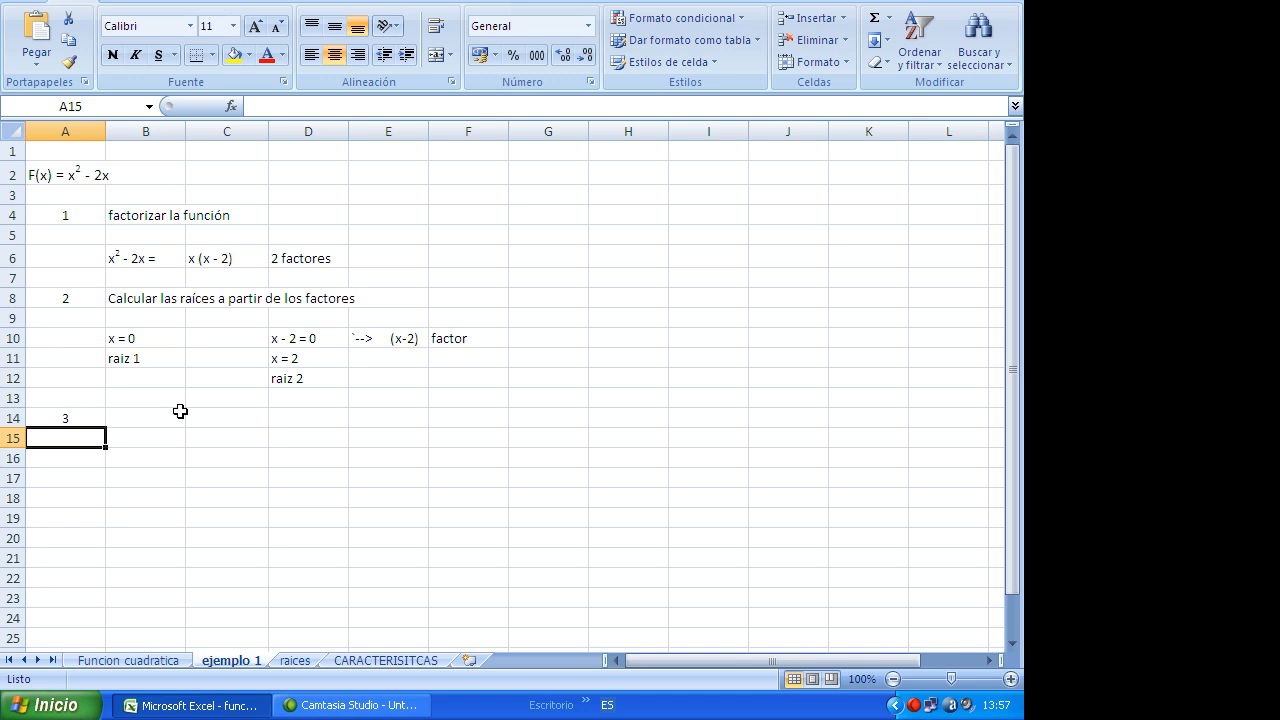
{"action": "left_click", "coordinate": [180, 411]}
{"action": "type", "text": "Ta"}
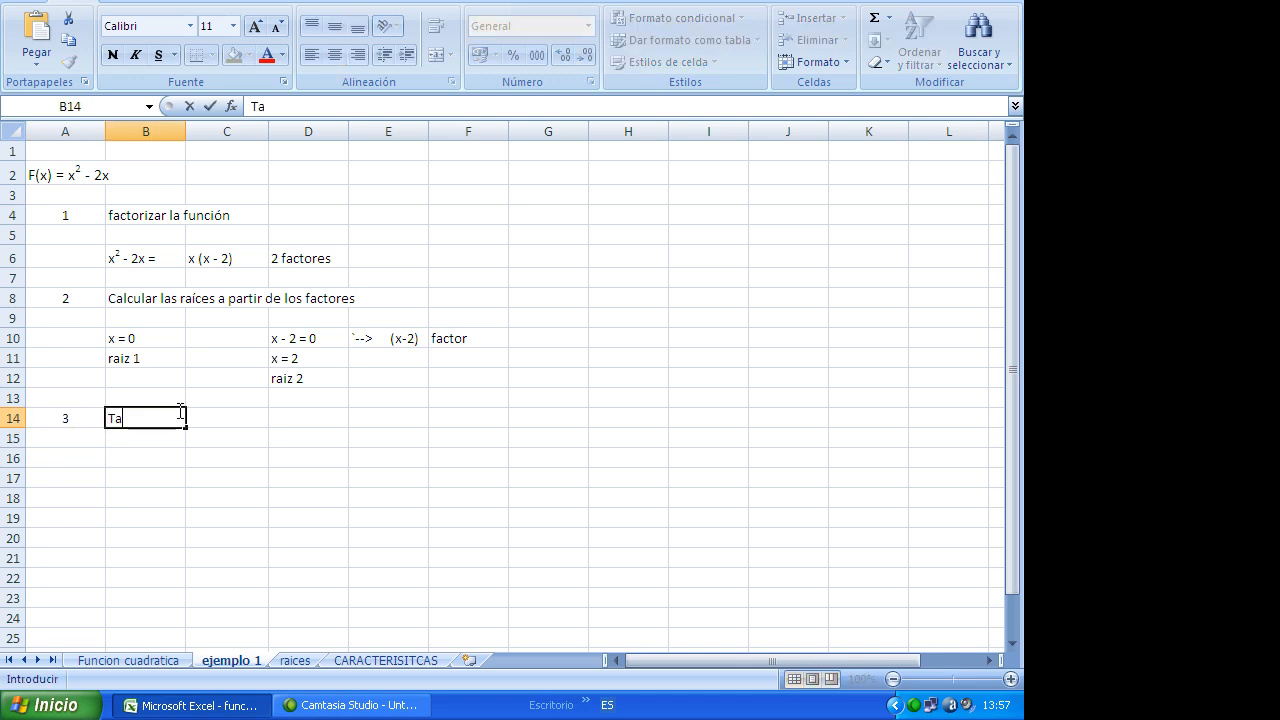
{"action": "type", "text": "bla de valores"}
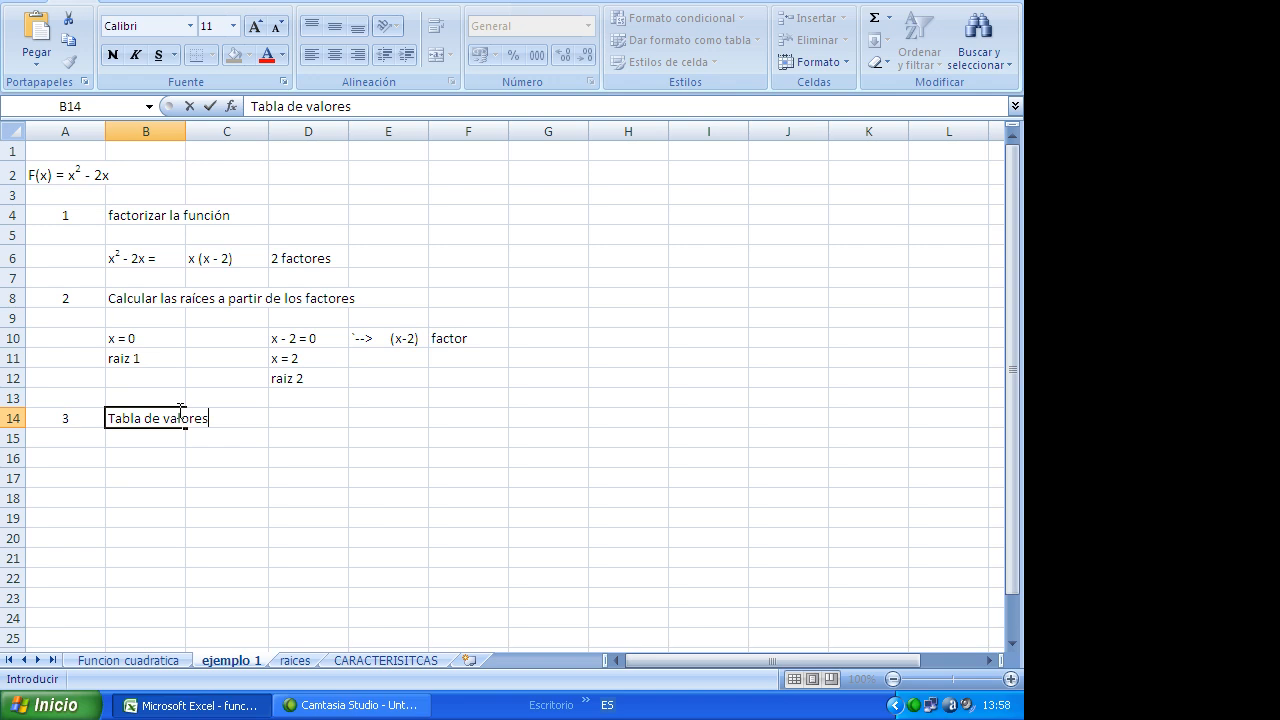
{"action": "key", "text": "Return"}
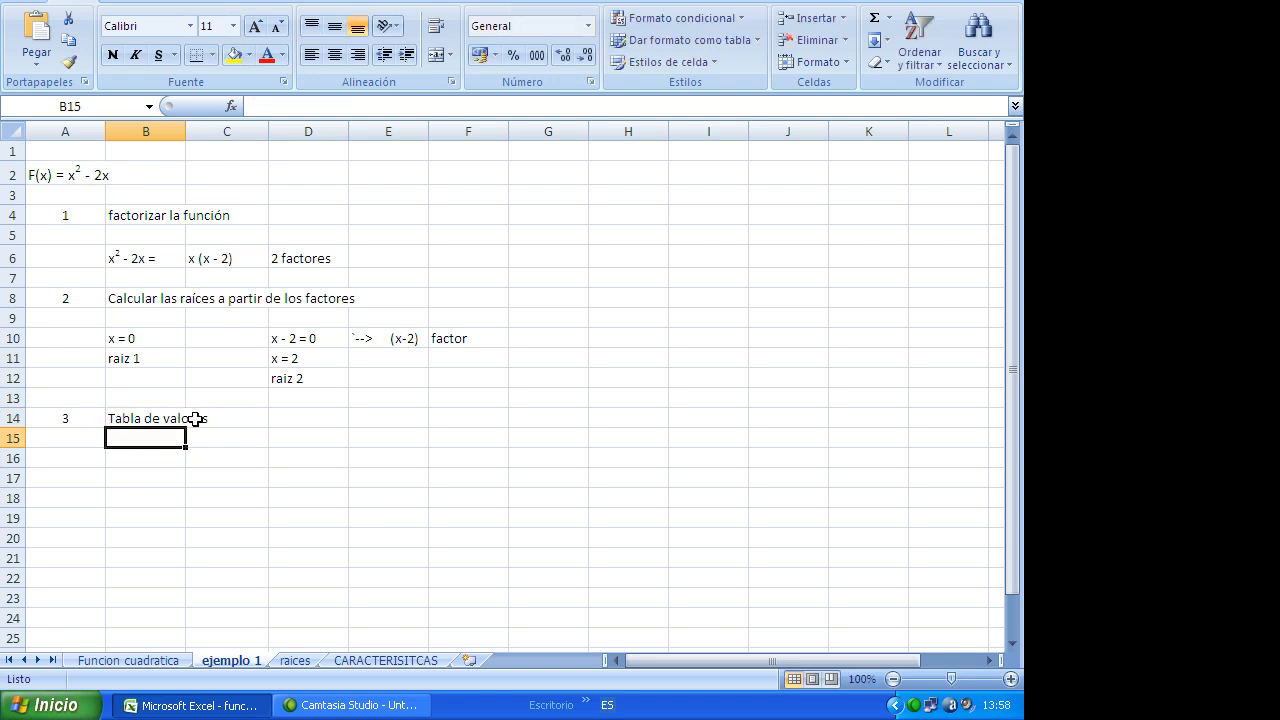
Step: Enter the value table's column headers x in B16 and y in C16
{"action": "left_click", "coordinate": [177, 456]}
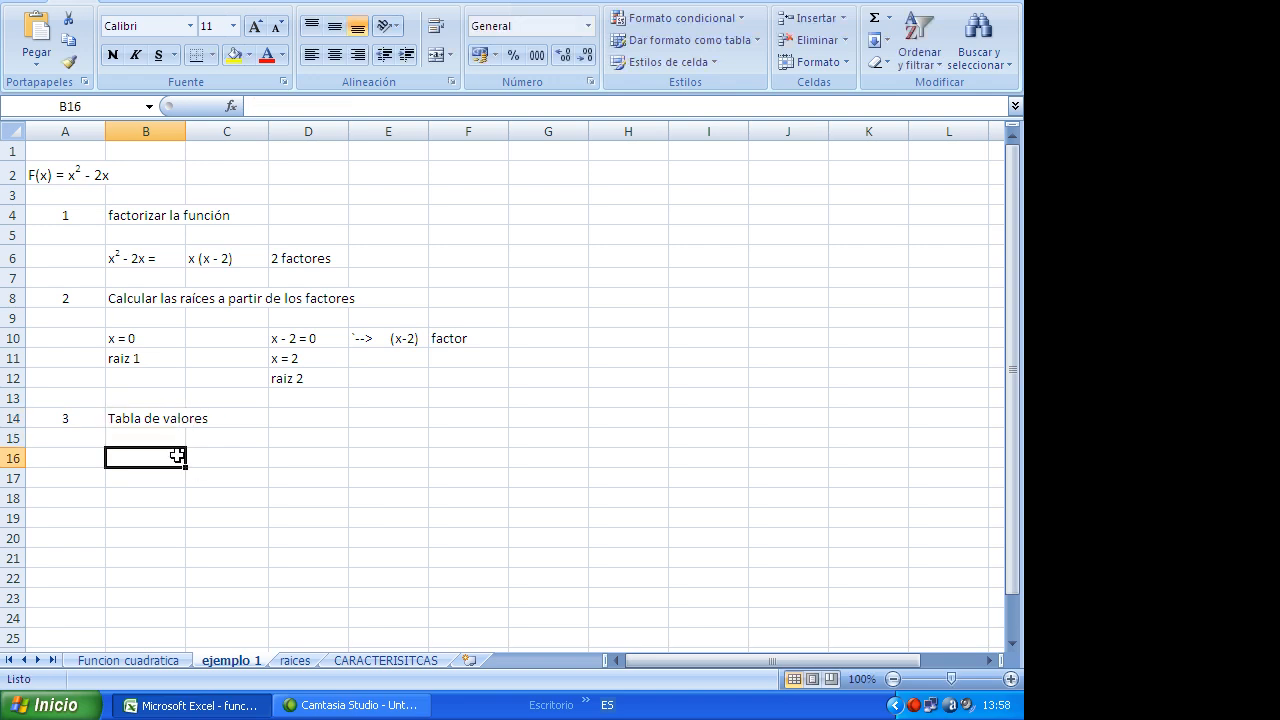
{"action": "type", "text": "x"}
{"action": "left_click", "coordinate": [232, 450]}
{"action": "type", "text": "y"}
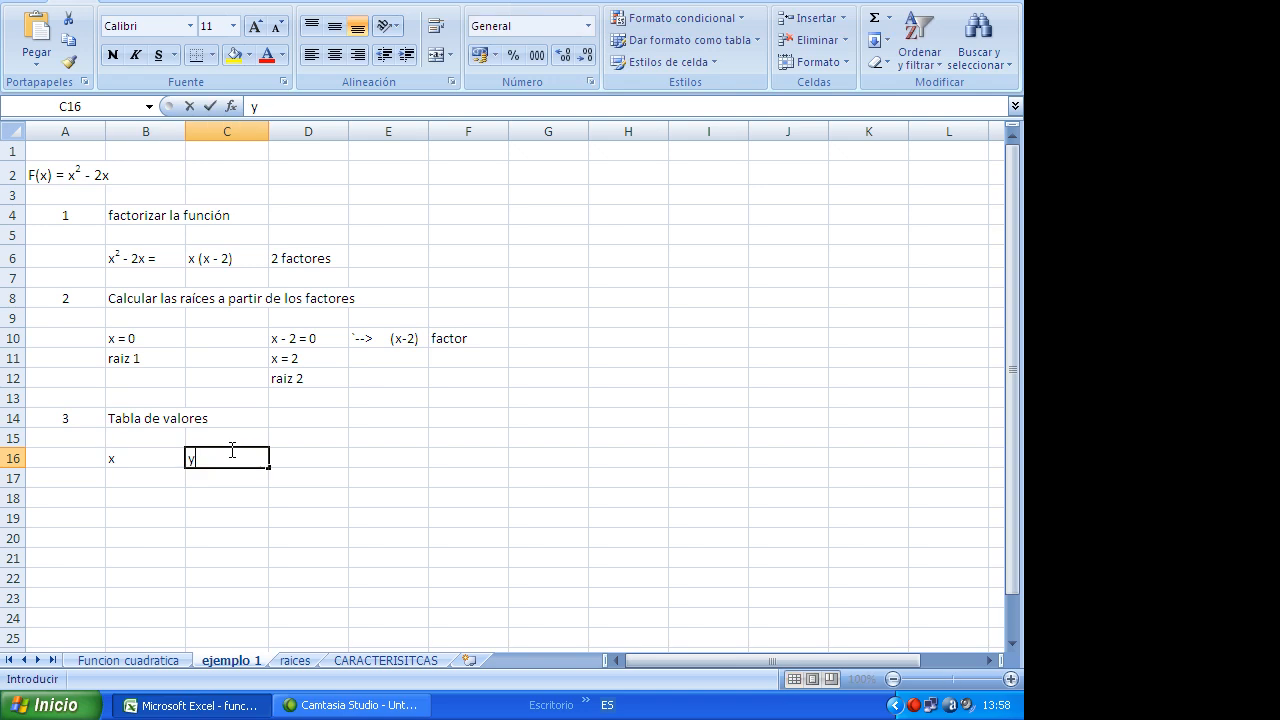
{"action": "key", "text": "Return"}
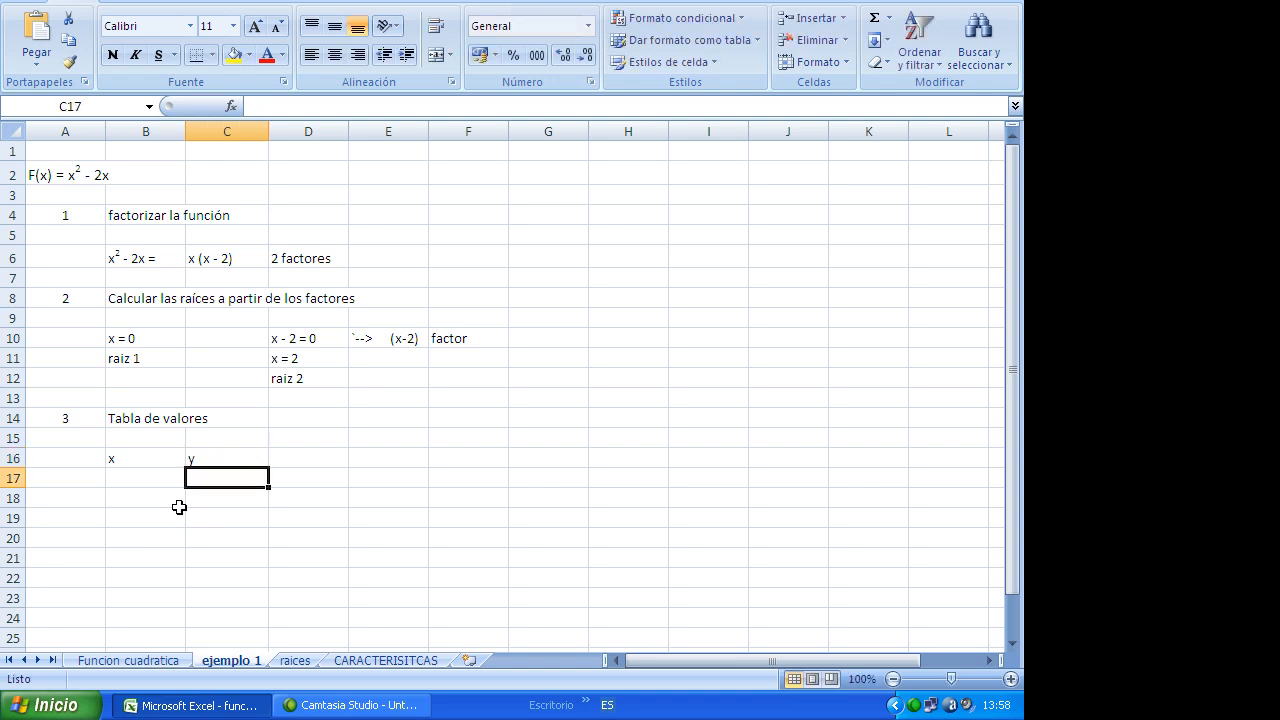
Step: Center the contents of the value table range B16:C25 horizontally
{"action": "left_click_drag", "start_coordinate": [134, 460], "coordinate": [211, 634]}
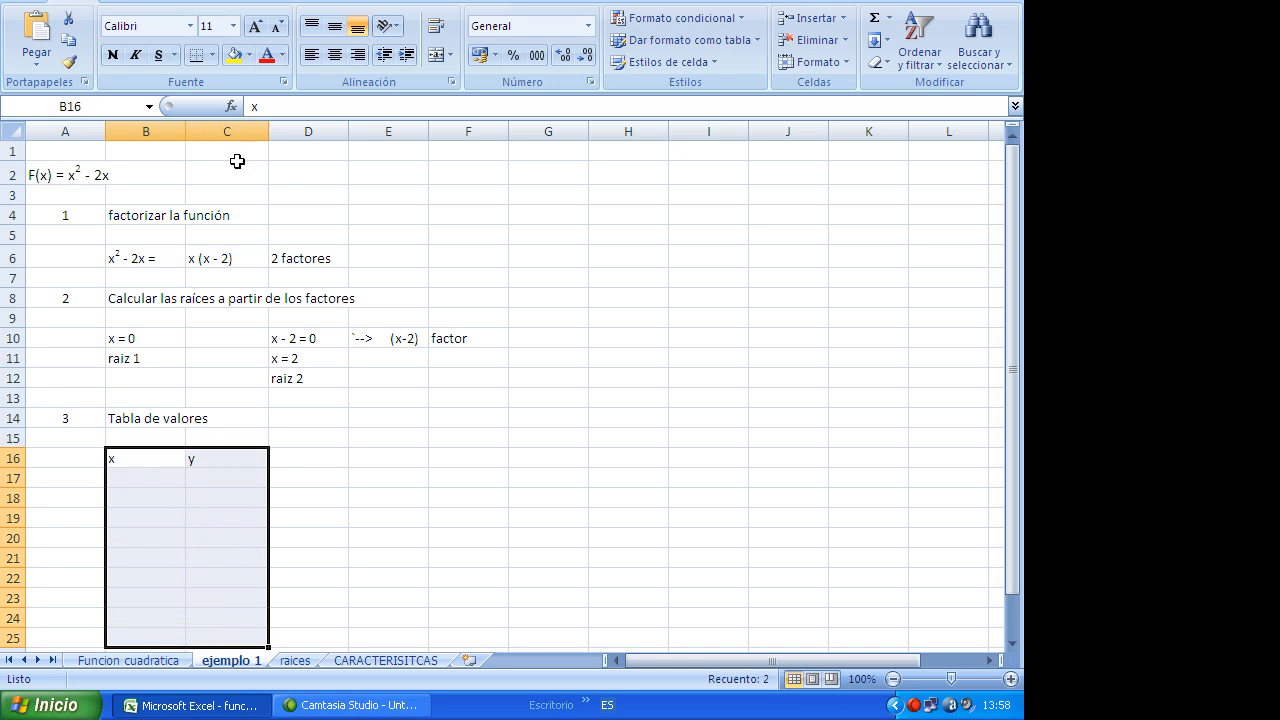
{"action": "left_click", "coordinate": [332, 56]}
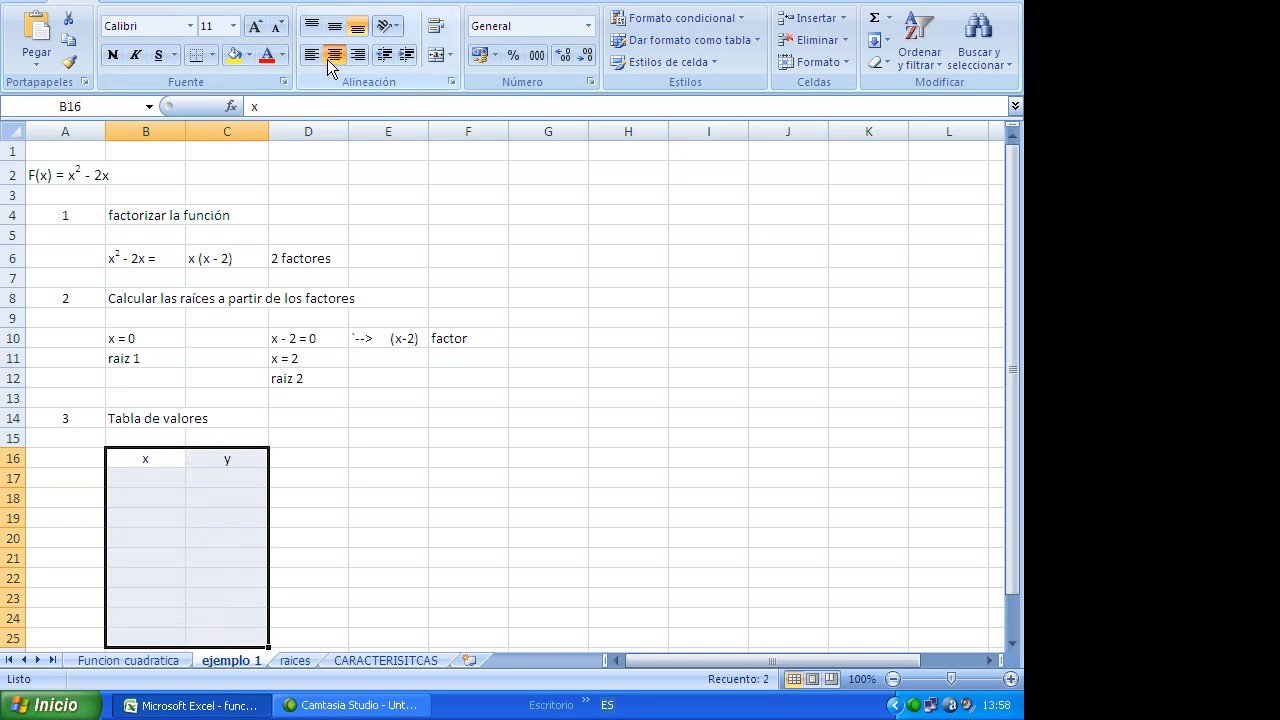
{"action": "left_click", "coordinate": [243, 480]}
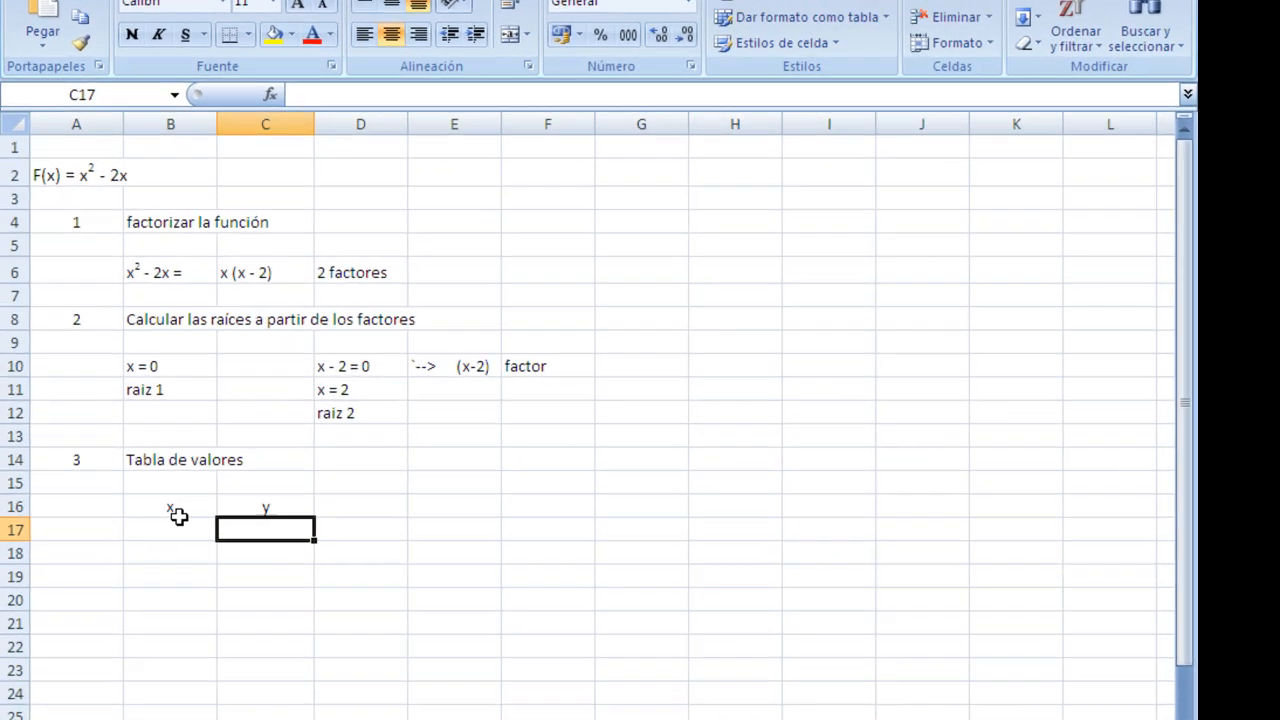
Step: Make the x and y headers in B16:C16 bold
{"action": "left_click_drag", "start_coordinate": [146, 459], "coordinate": [196, 456]}
{"action": "left_click_drag", "start_coordinate": [246, 527], "coordinate": [246, 527]}
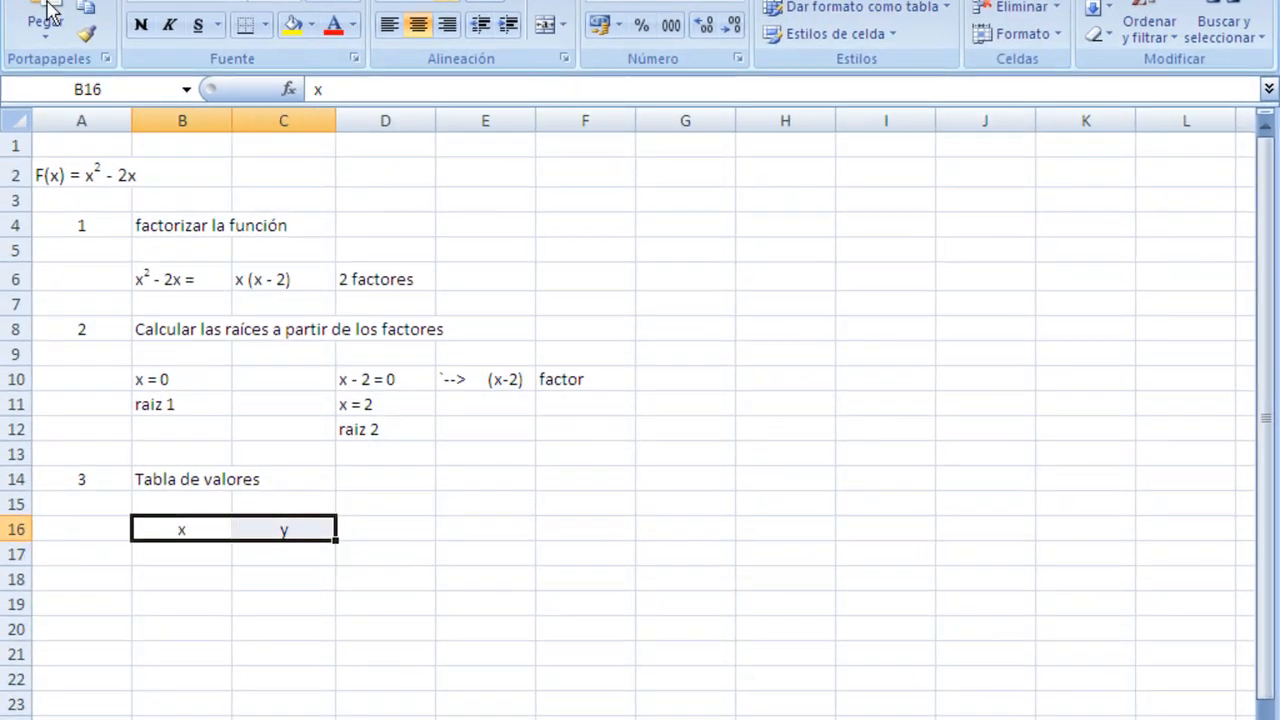
{"action": "left_click", "coordinate": [141, 27]}
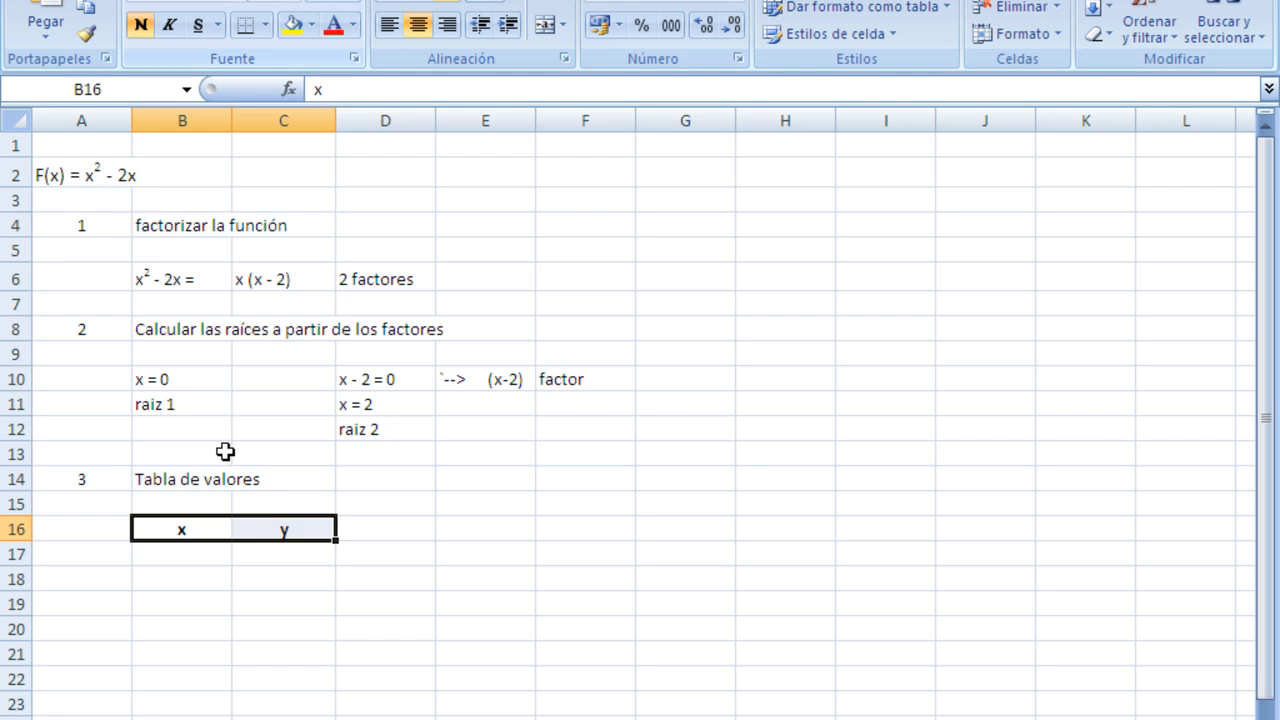
{"action": "left_click", "coordinate": [231, 606]}
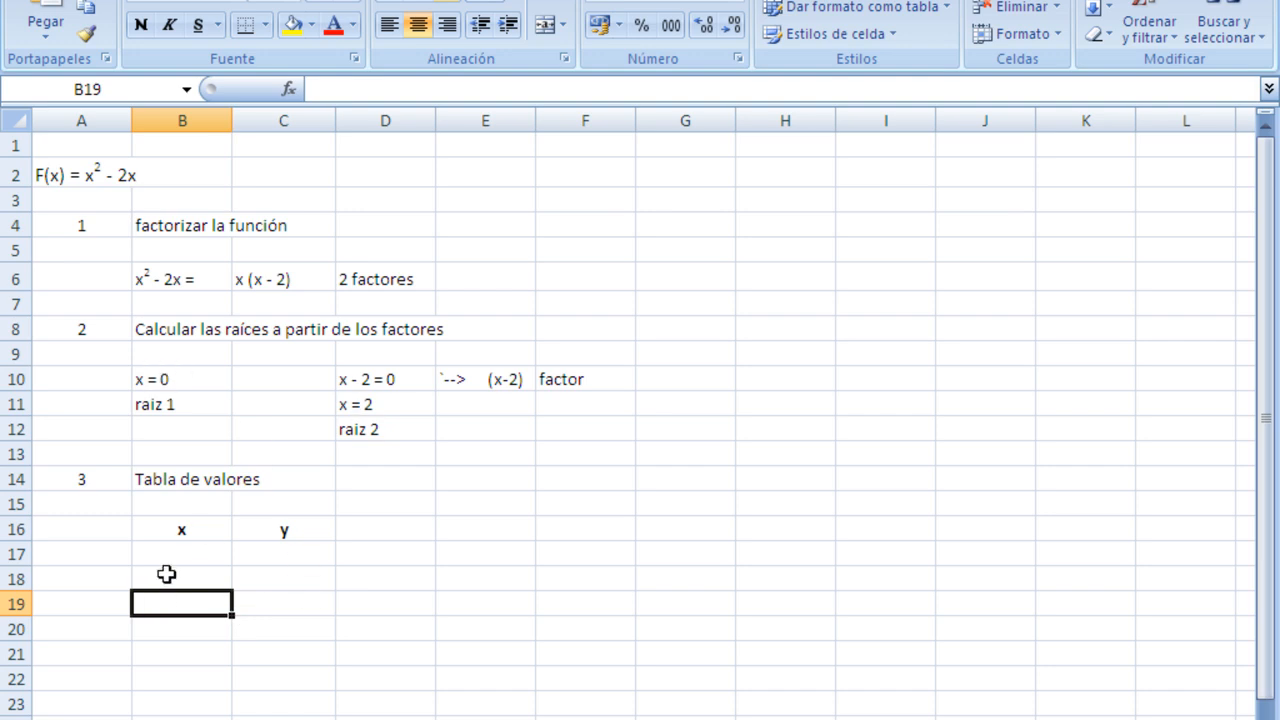
Step: Enter -1 as the first x value in B17
{"action": "left_click", "coordinate": [168, 560]}
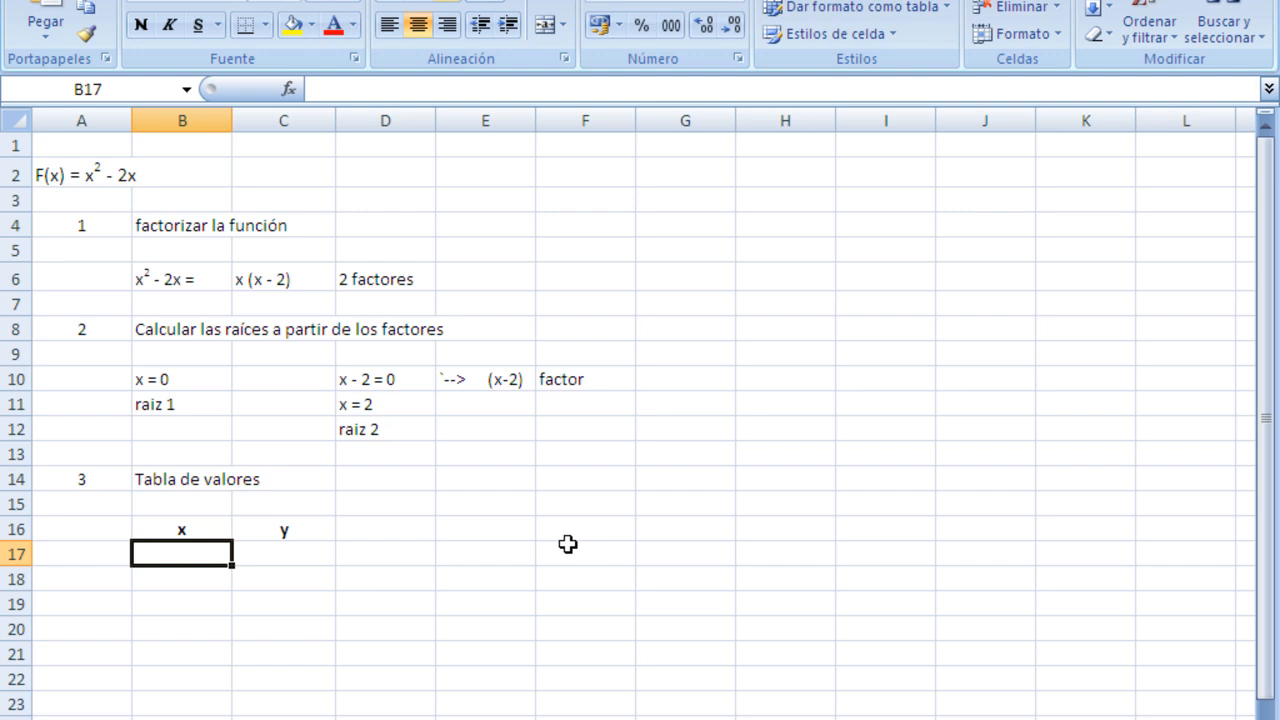
{"action": "type", "text": "-1"}
{"action": "key", "text": "Return"}
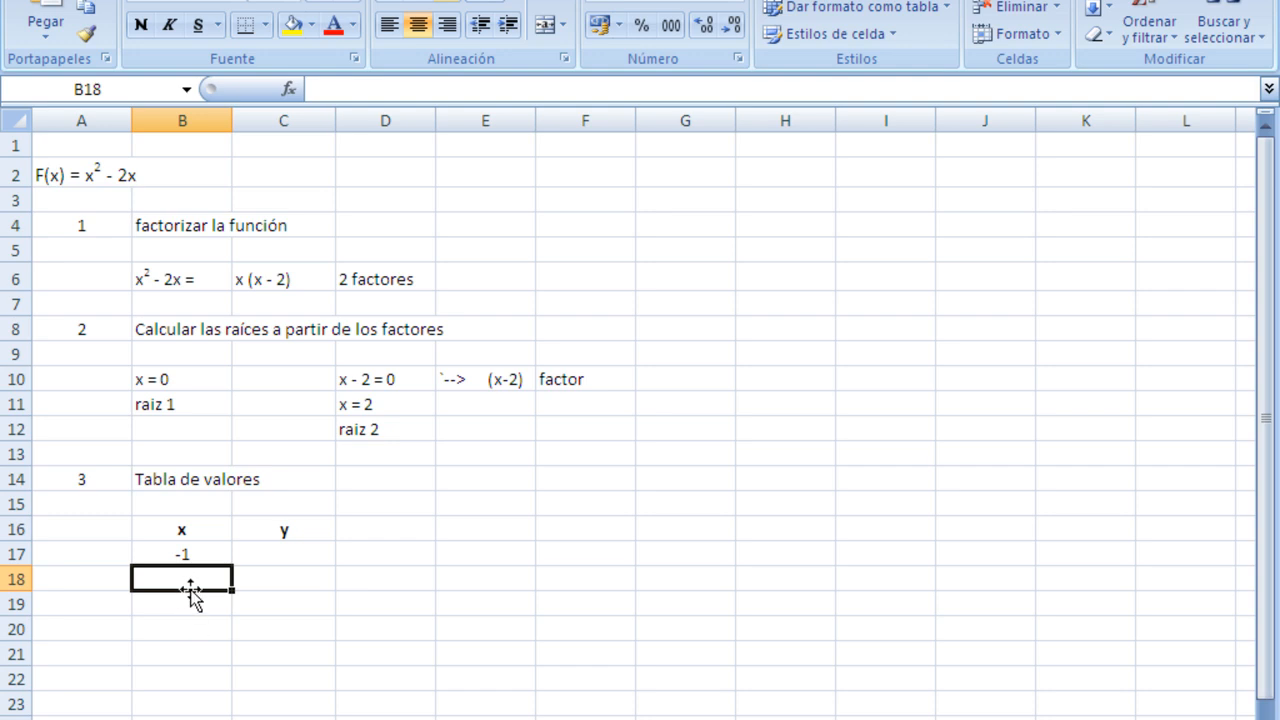
Step: Enter the formula =B17+1 in B18 for the second x value, and reselect that cell
{"action": "left_click", "coordinate": [201, 650]}
{"action": "left_click", "coordinate": [205, 699]}
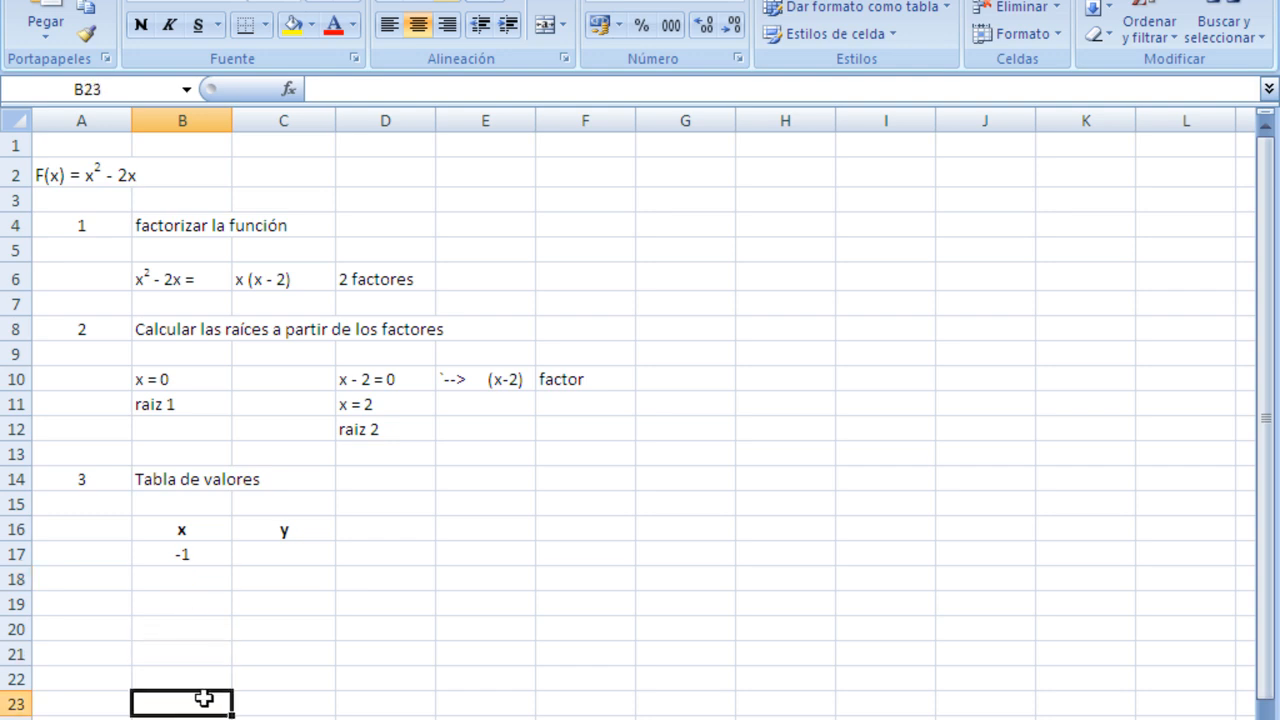
{"action": "left_click", "coordinate": [191, 581]}
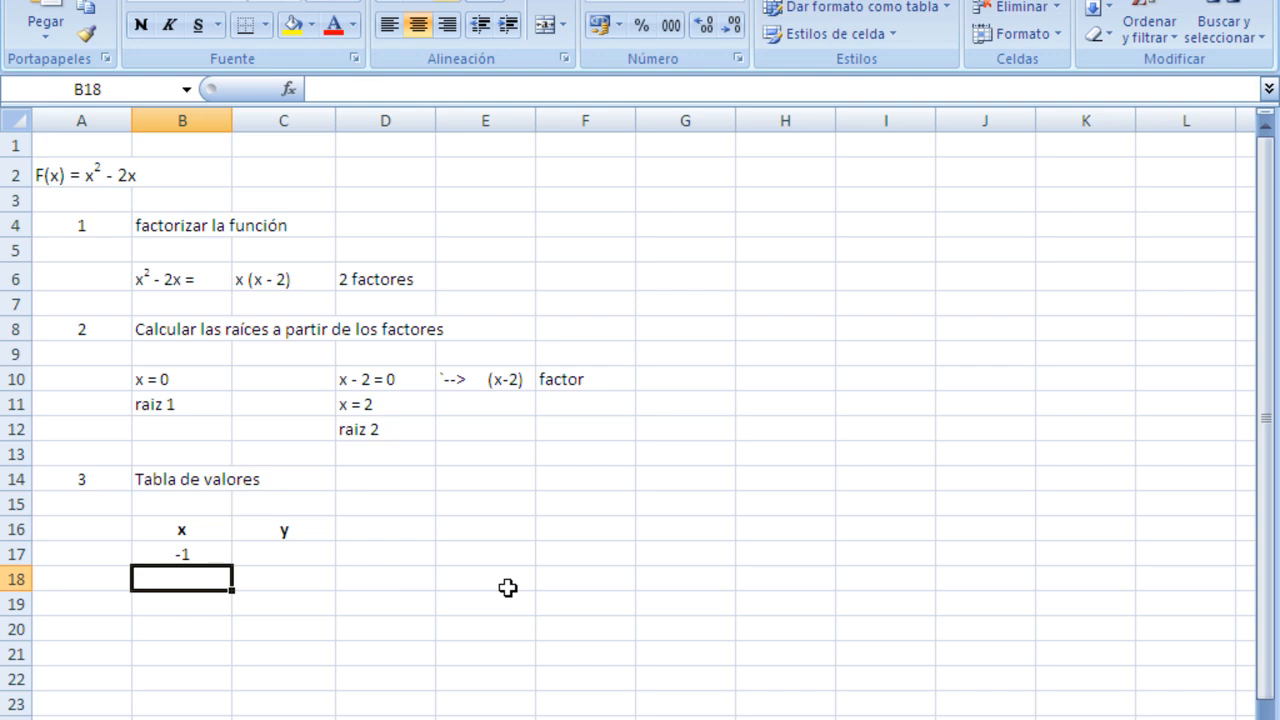
{"action": "type", "text": "="}
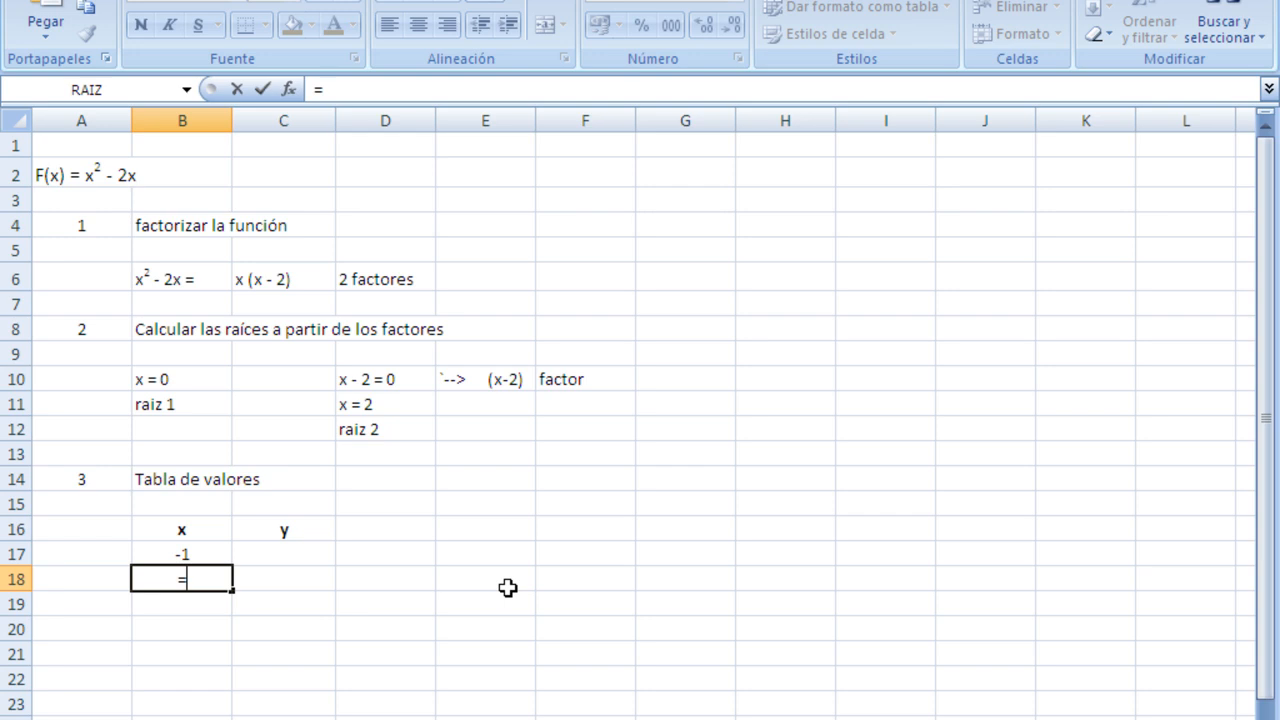
{"action": "key", "text": "Up"}
{"action": "type", "text": "+1"}
{"action": "key", "text": "Return"}
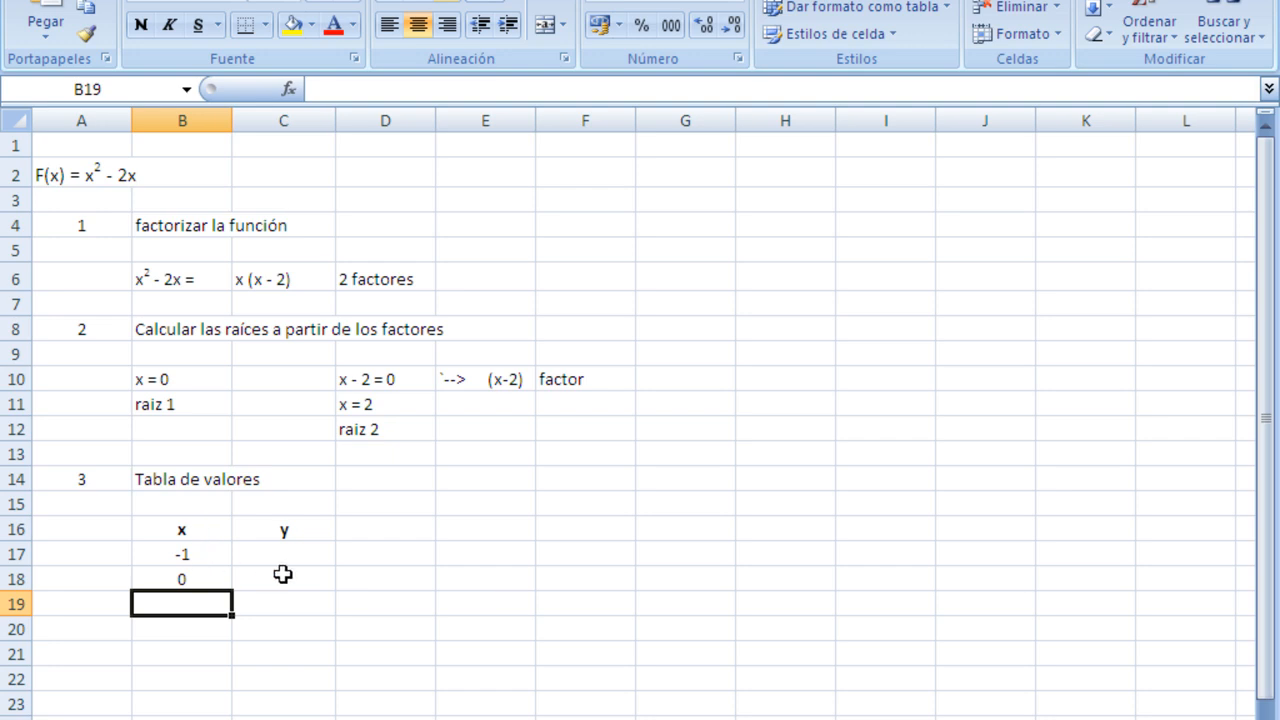
{"action": "left_click", "coordinate": [209, 577]}
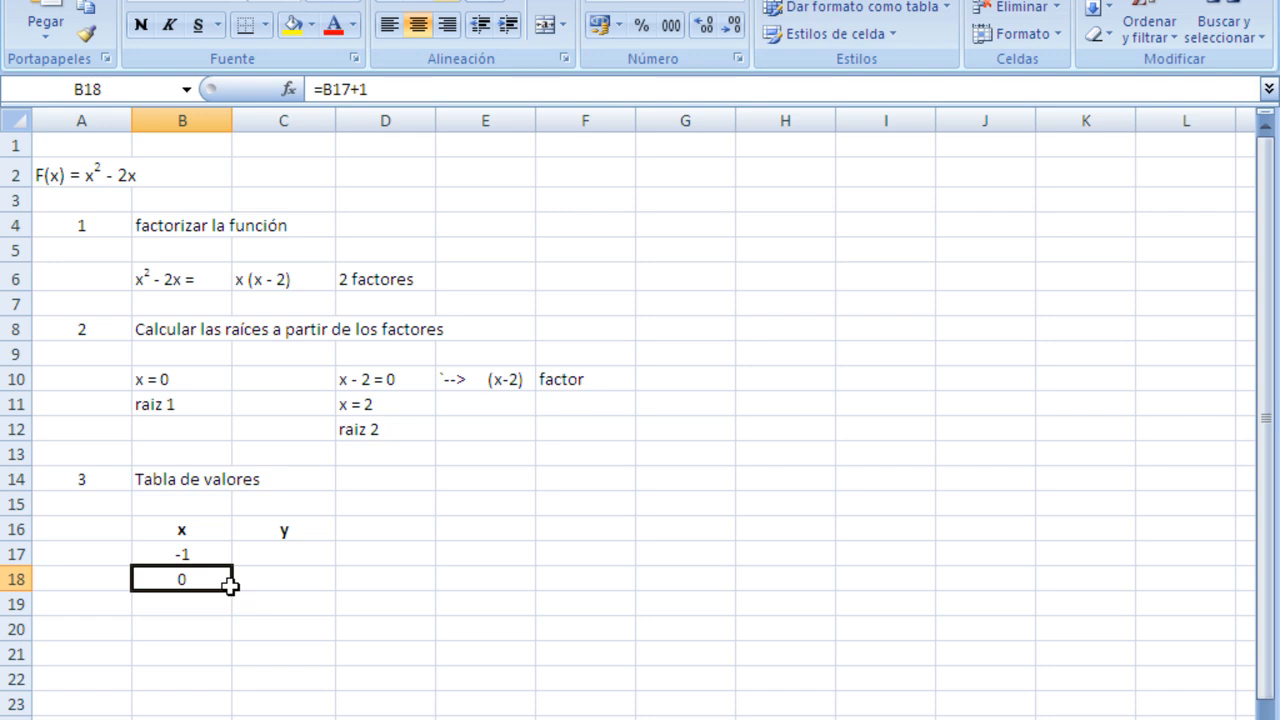
{"action": "left_click_drag", "start_coordinate": [382, 89], "coordinate": [312, 89]}
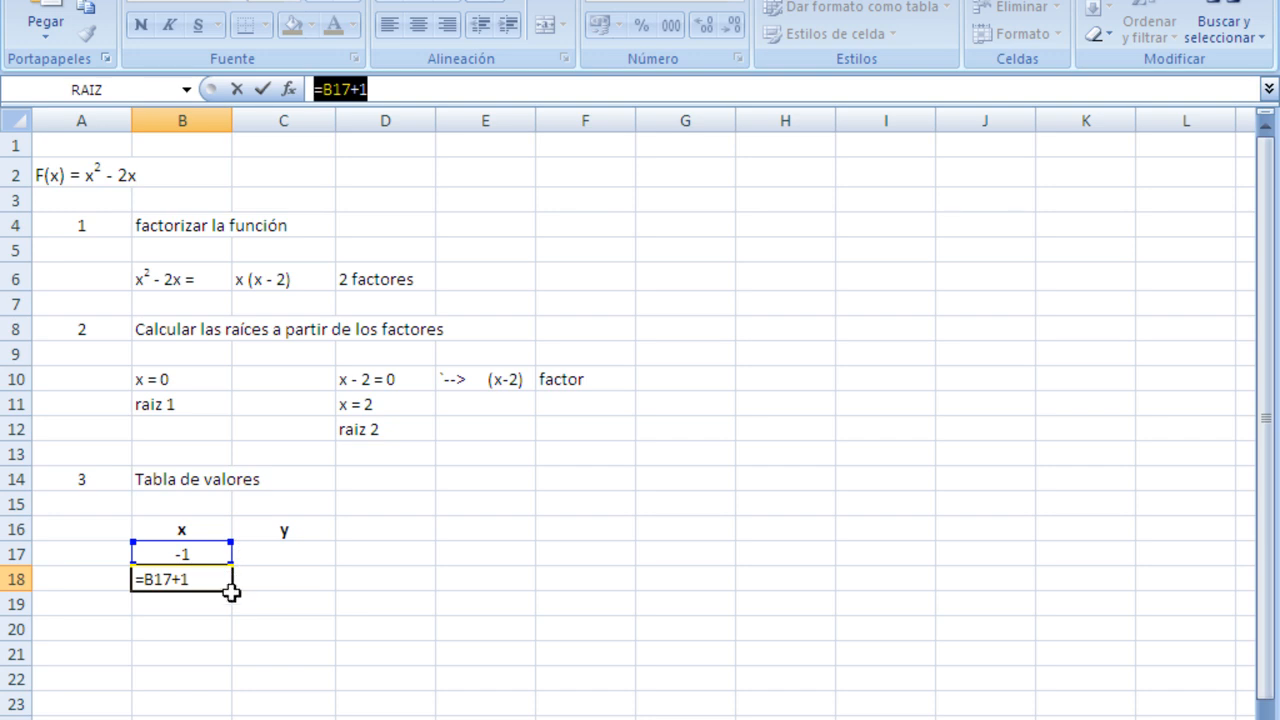
{"action": "left_click", "coordinate": [236, 674]}
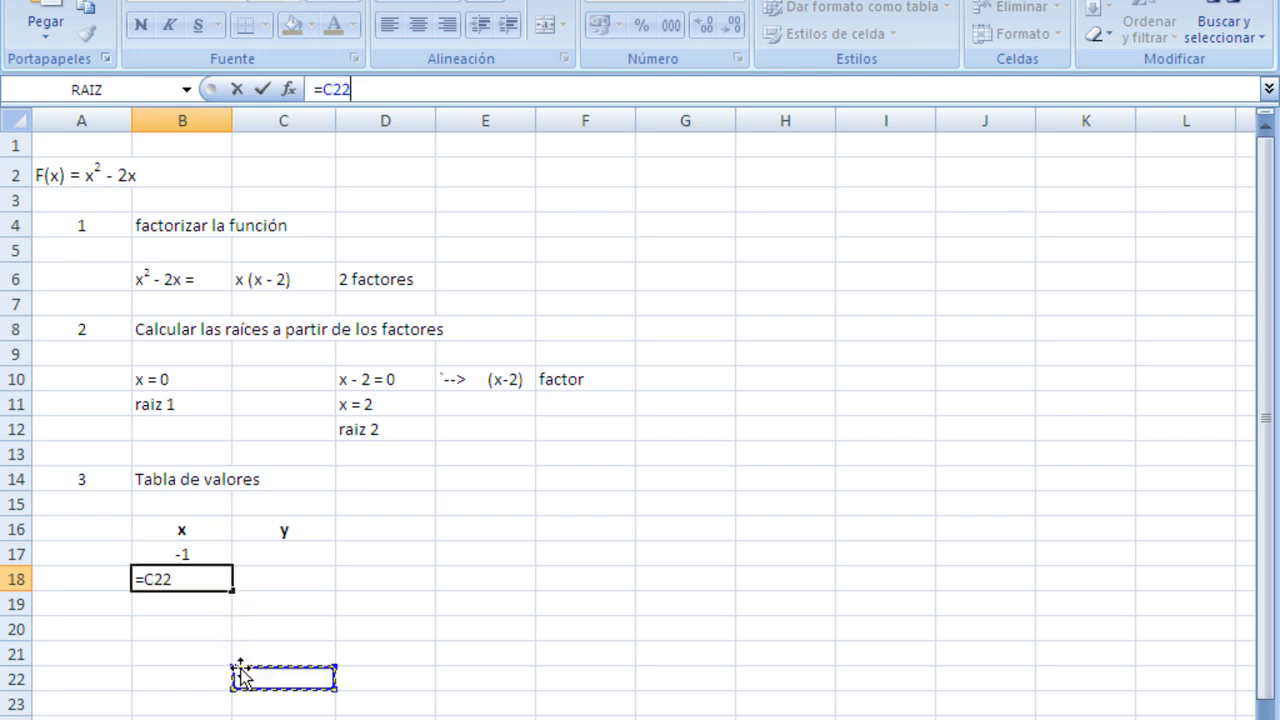
{"action": "key", "text": "Escape"}
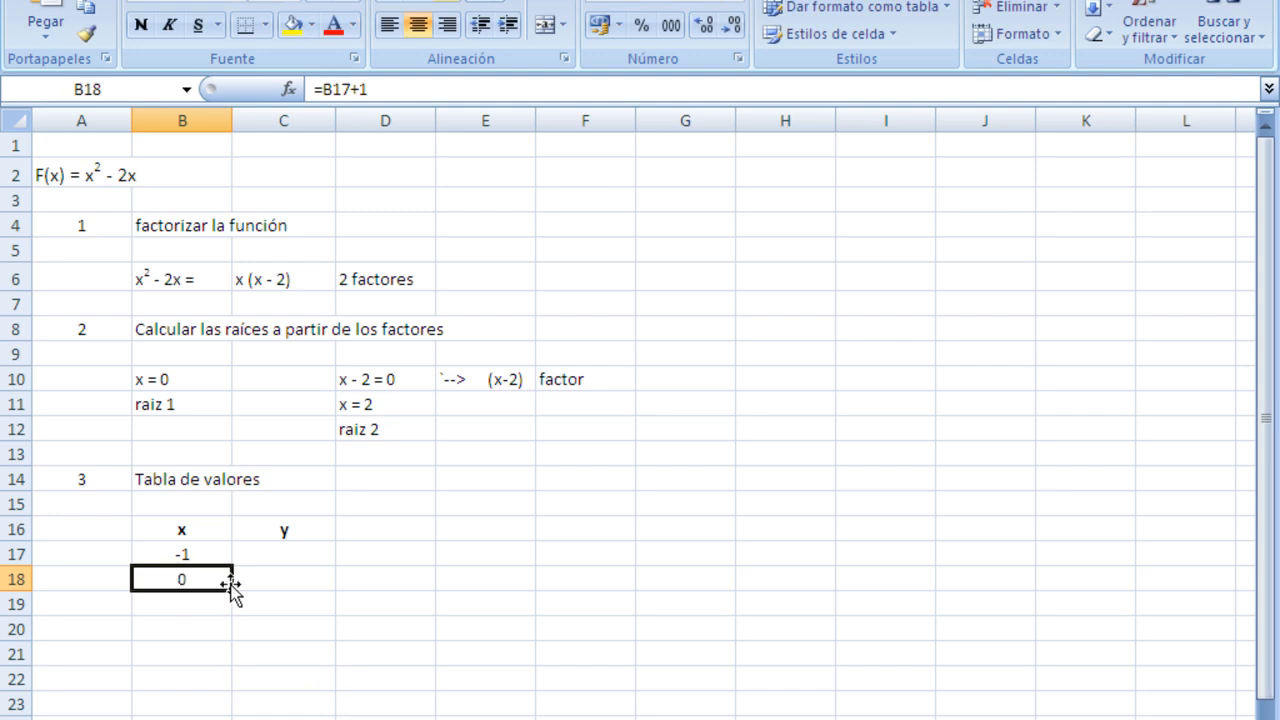
Step: Fill the B18 formula down through B23, and clear the surplus x values in B22:B23
{"action": "left_click_drag", "start_coordinate": [231, 594], "coordinate": [234, 710]}
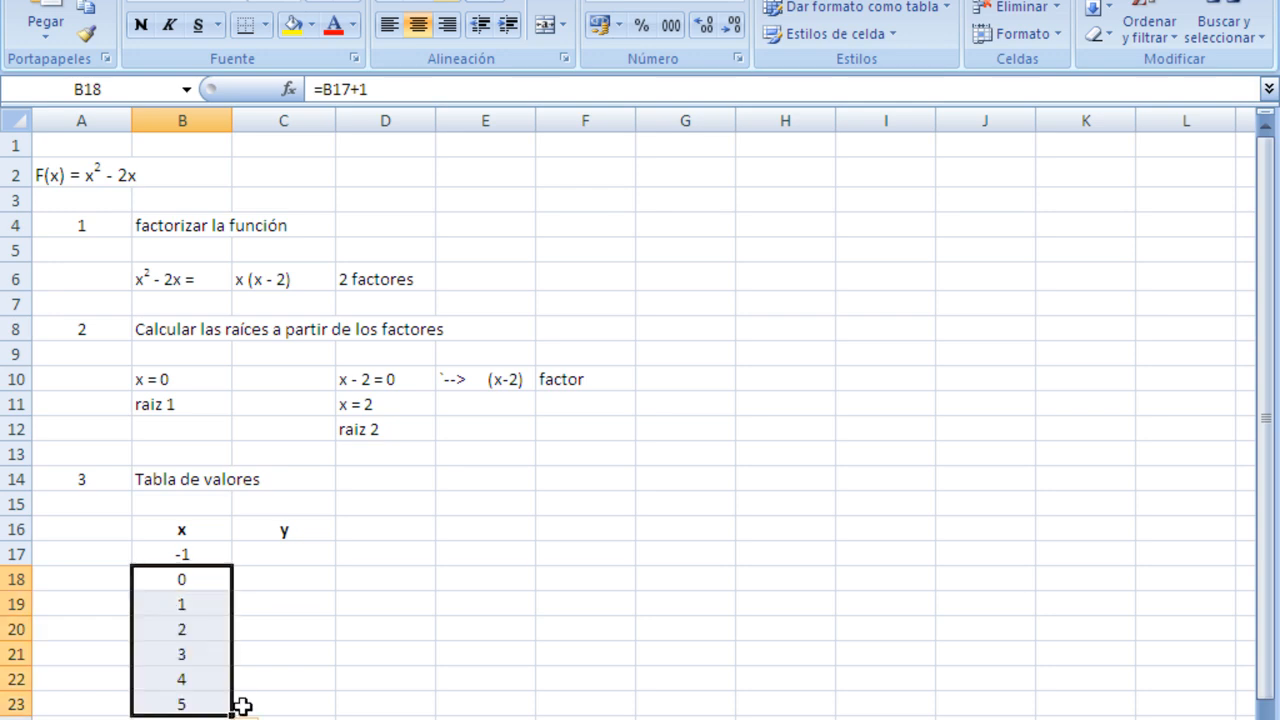
{"action": "left_click_drag", "start_coordinate": [163, 680], "coordinate": [187, 690]}
{"action": "key", "text": "Delete"}
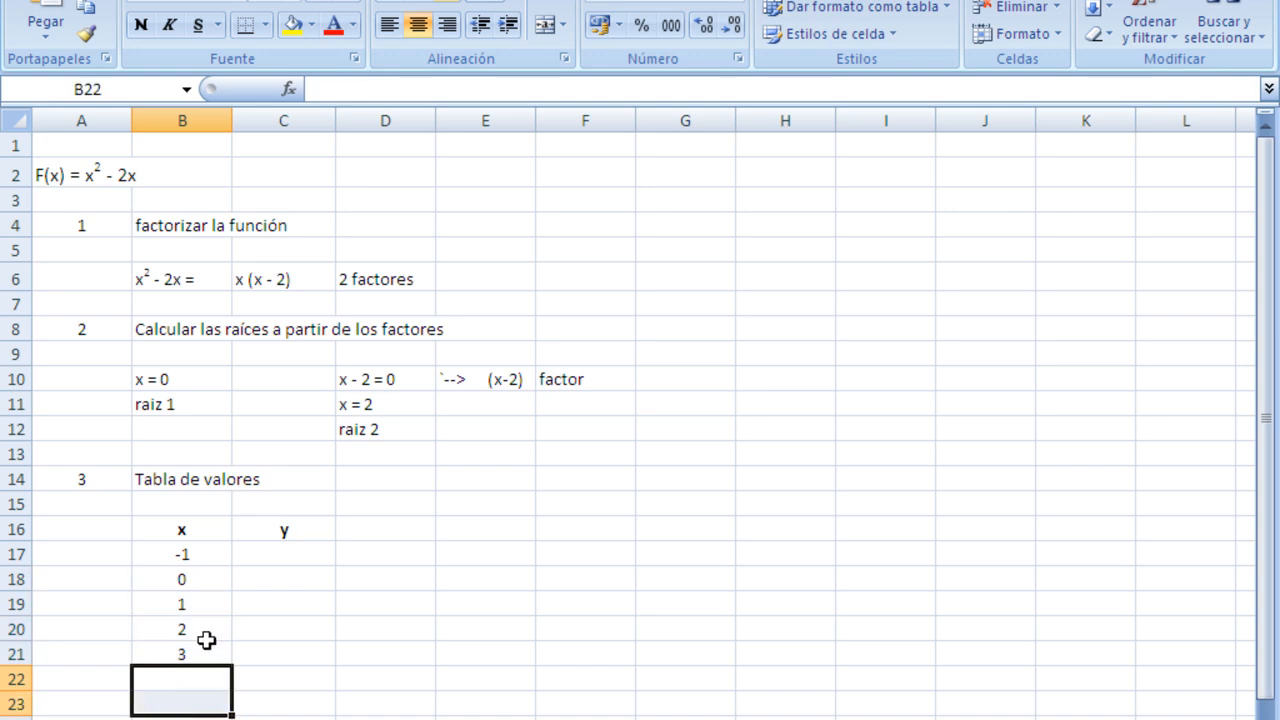
Step: Enter the formula =B17^2-2*B17 in C17 to calculate the first y value from the function
{"action": "left_click", "coordinate": [257, 555]}
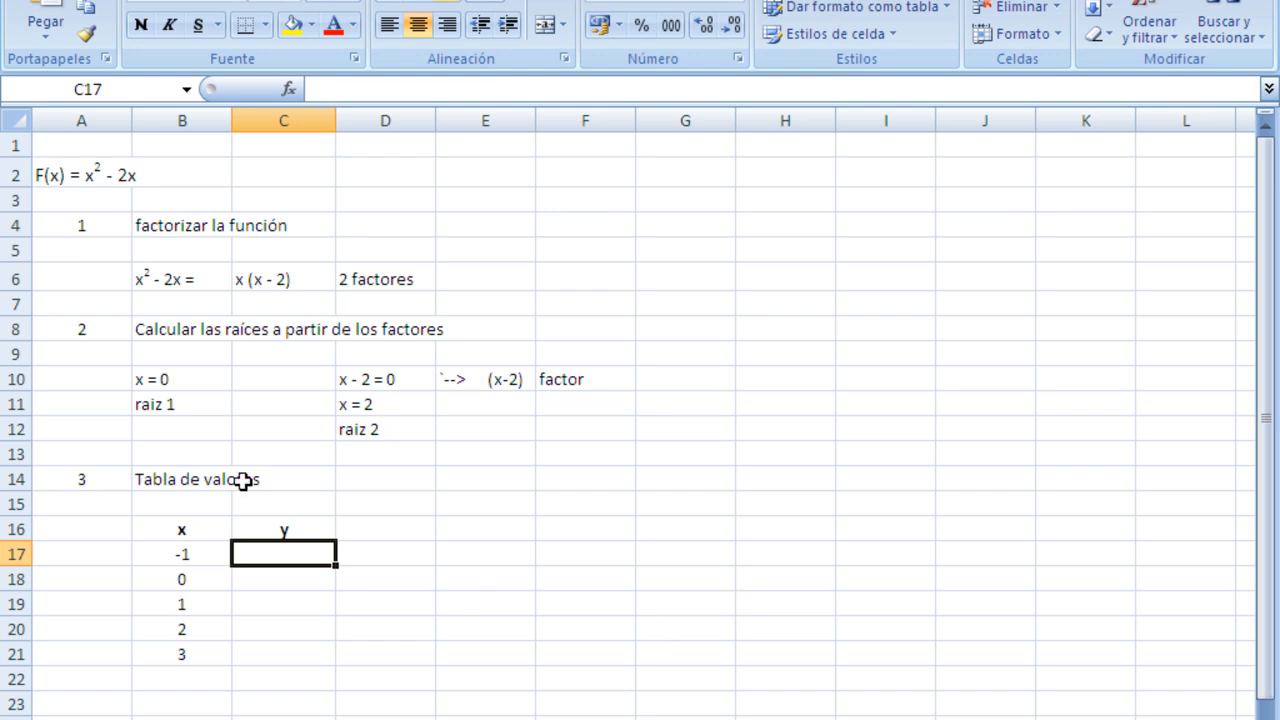
{"action": "left_click", "coordinate": [44, 175]}
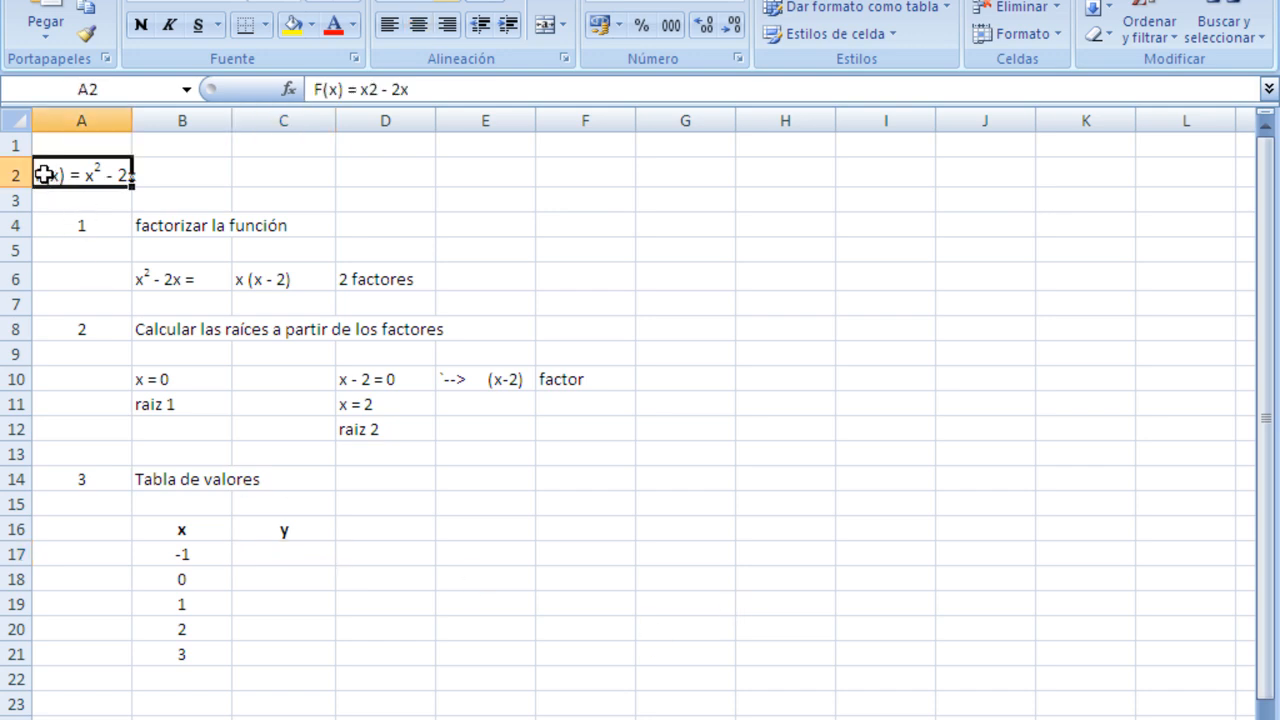
{"action": "left_click", "coordinate": [81, 210]}
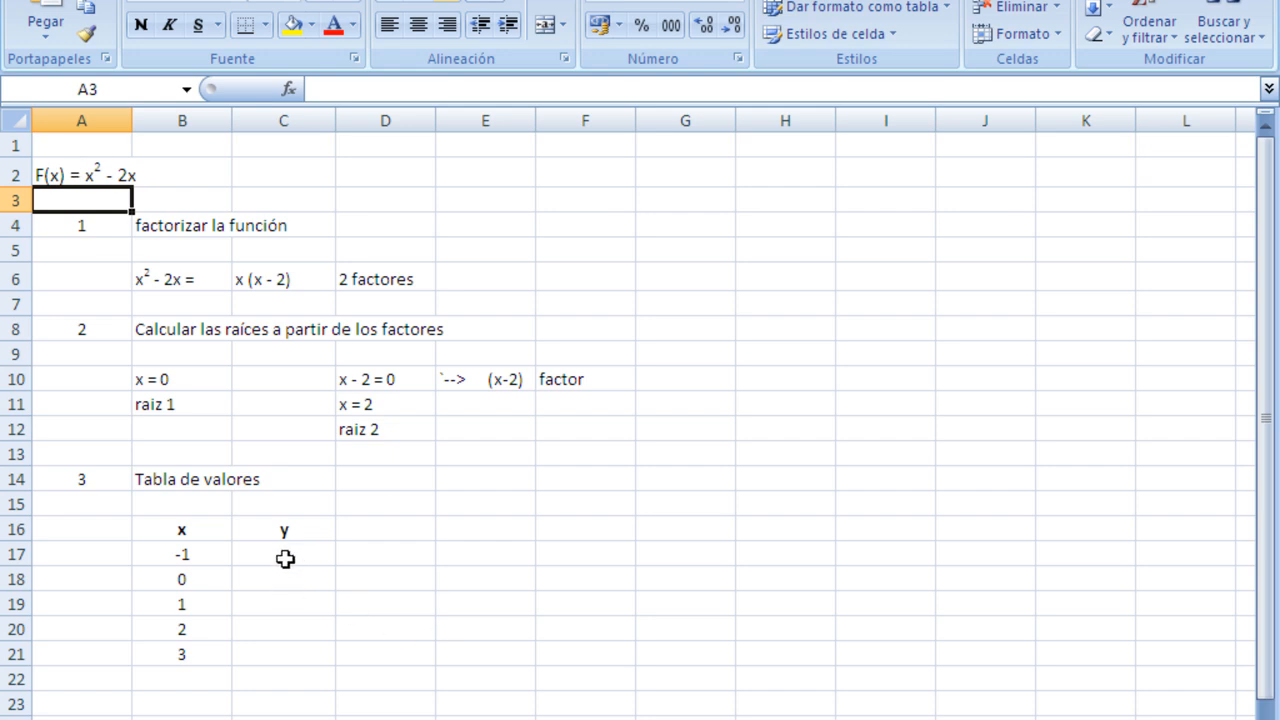
{"action": "left_click", "coordinate": [285, 555]}
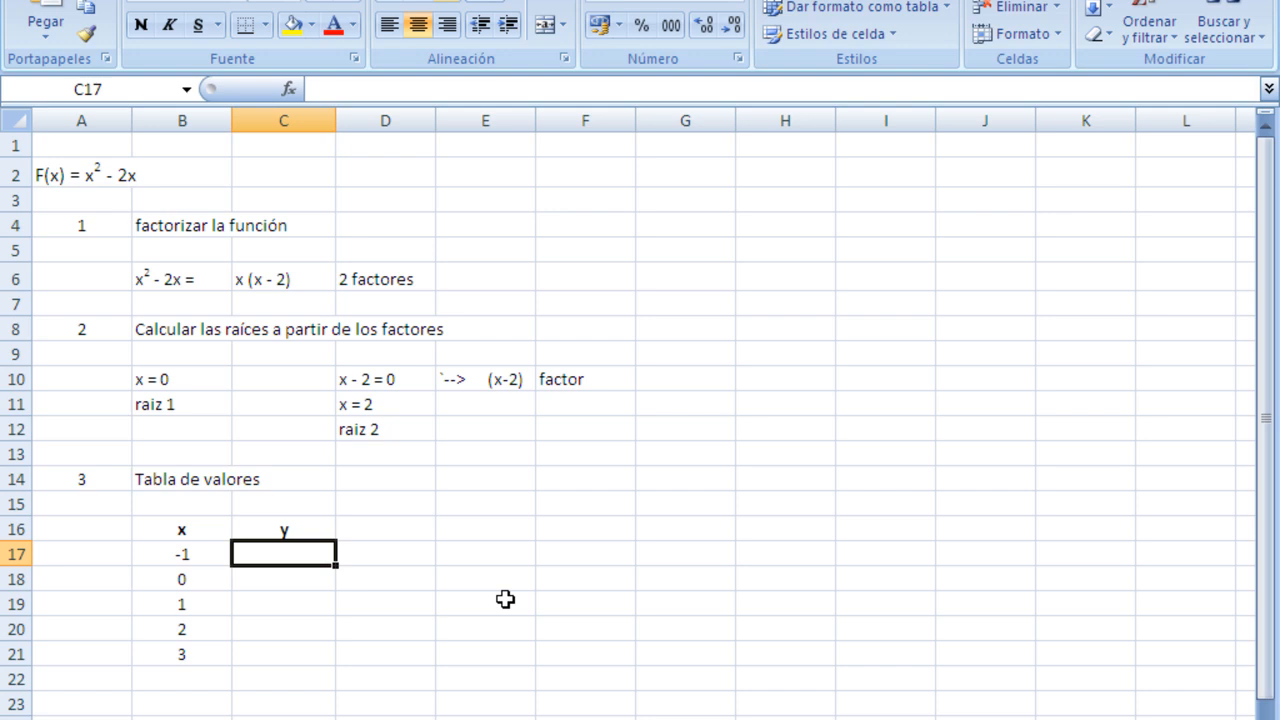
{"action": "type", "text": "="}
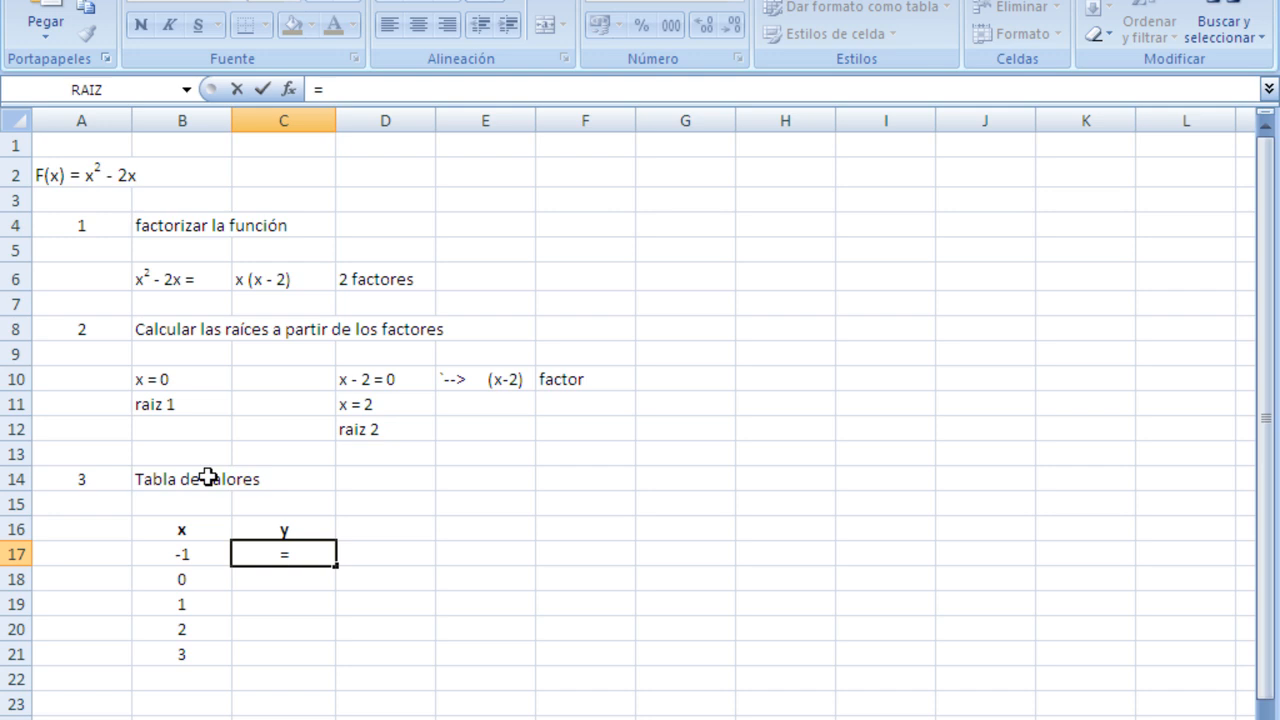
{"action": "left_click", "coordinate": [184, 556]}
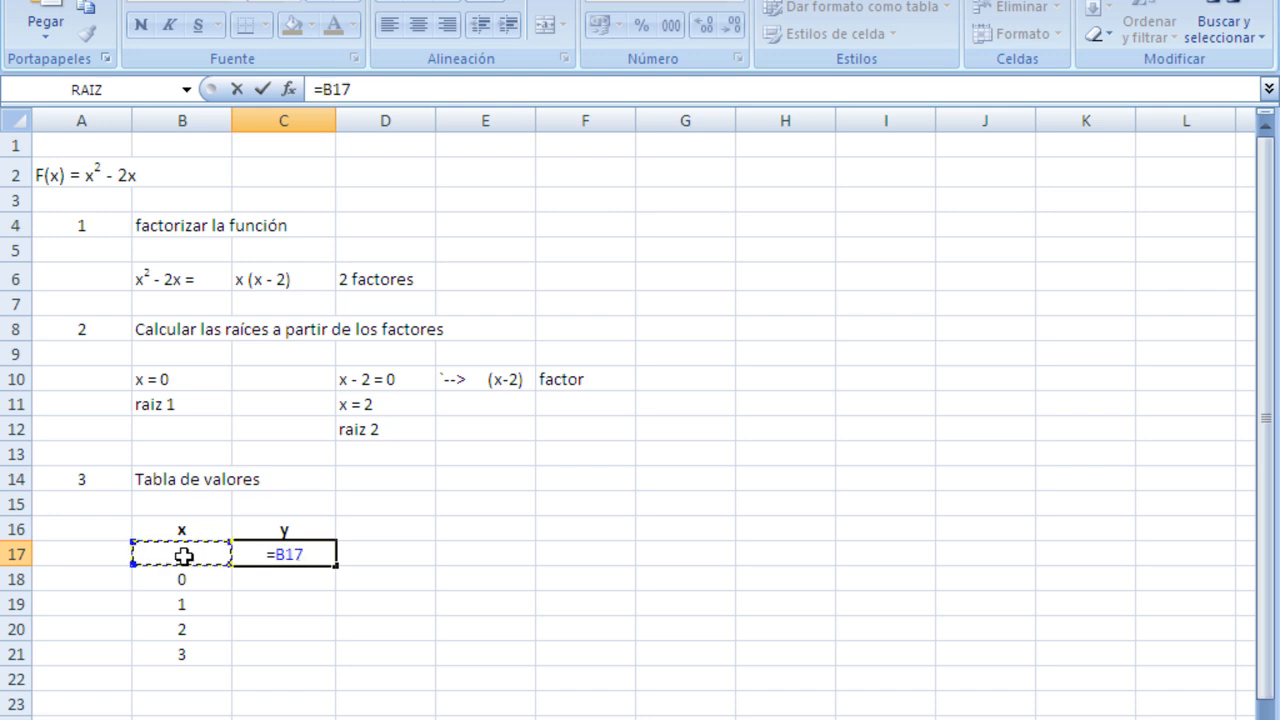
{"action": "type", "text": "^2"}
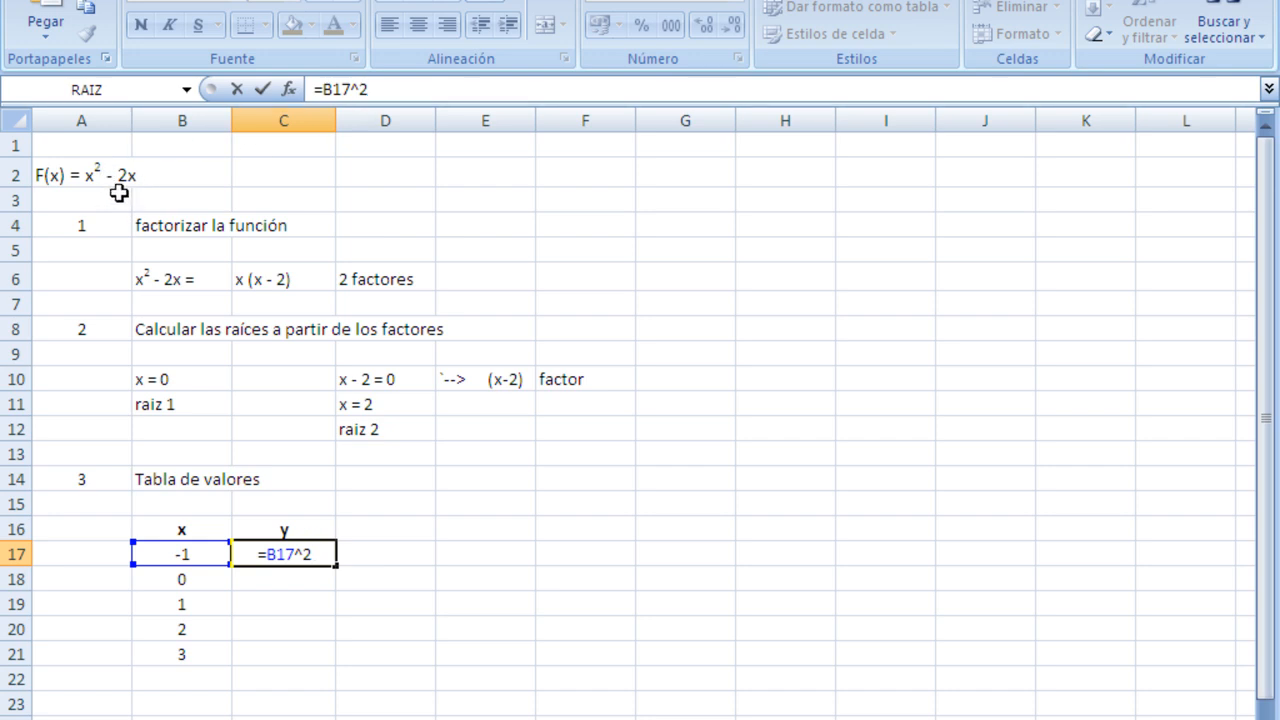
{"action": "left_click", "coordinate": [381, 88]}
{"action": "type", "text": "-"}
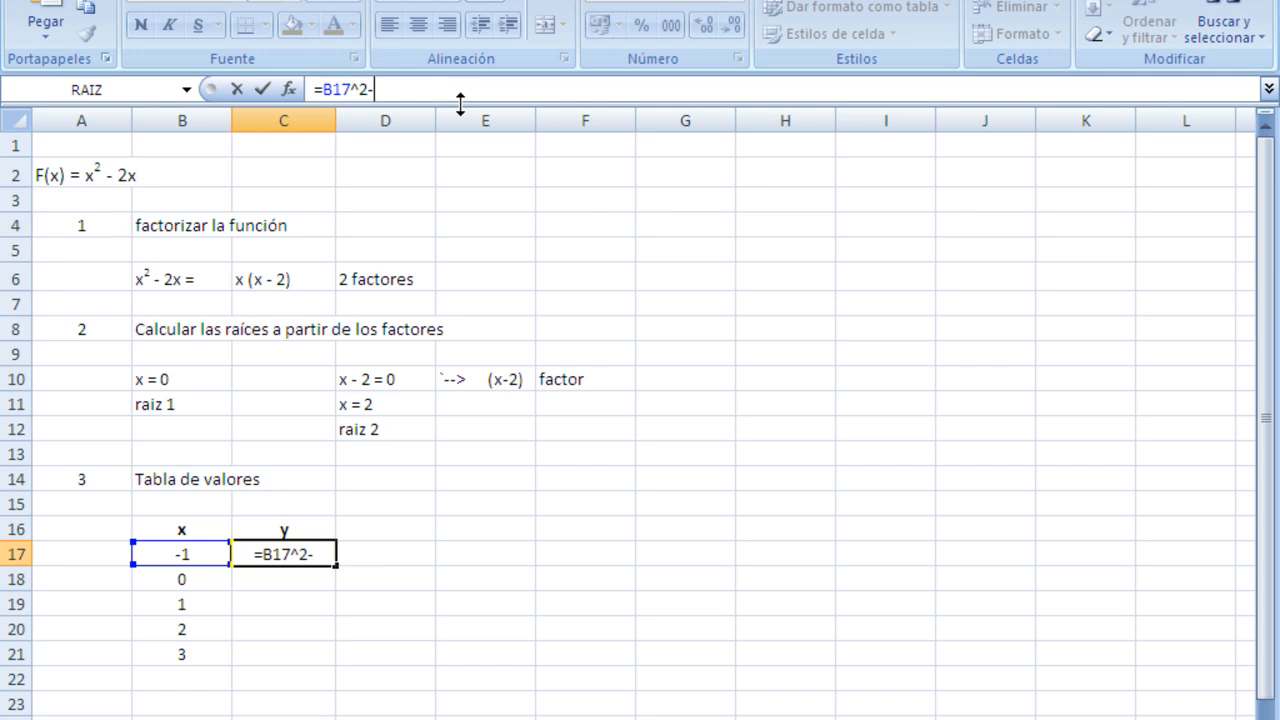
{"action": "type", "text": "2*"}
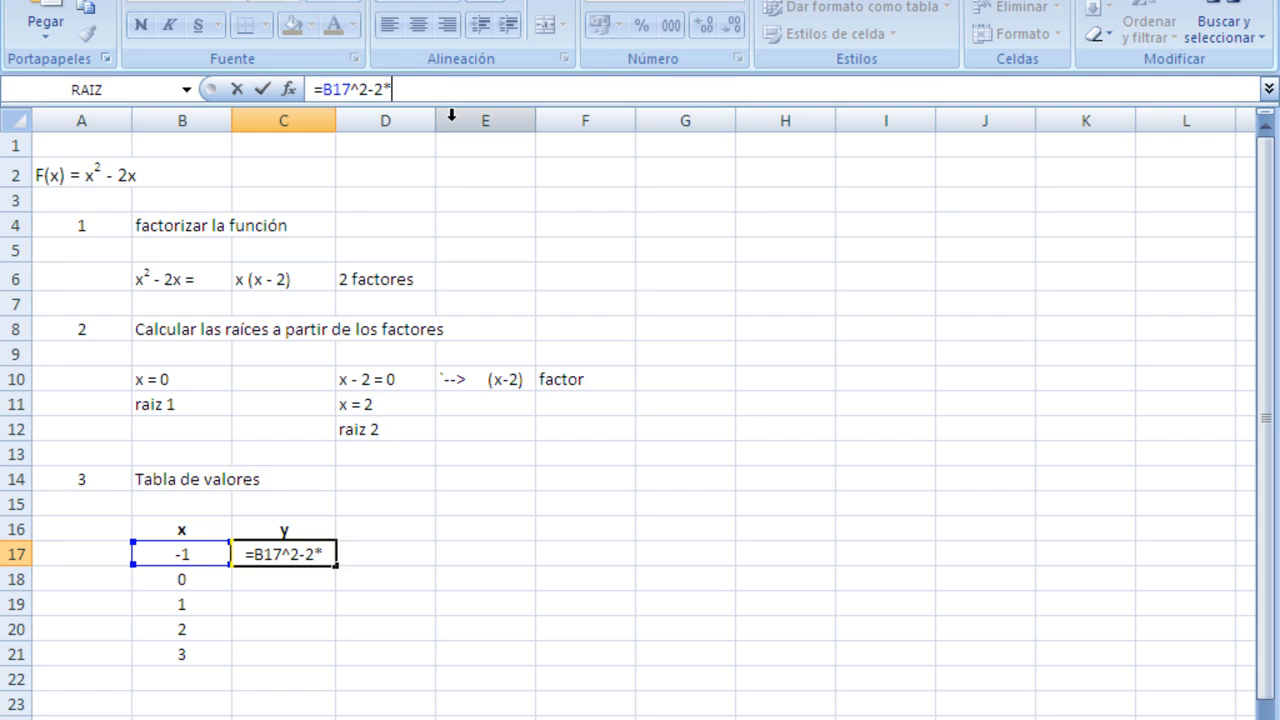
{"action": "left_click", "coordinate": [184, 556]}
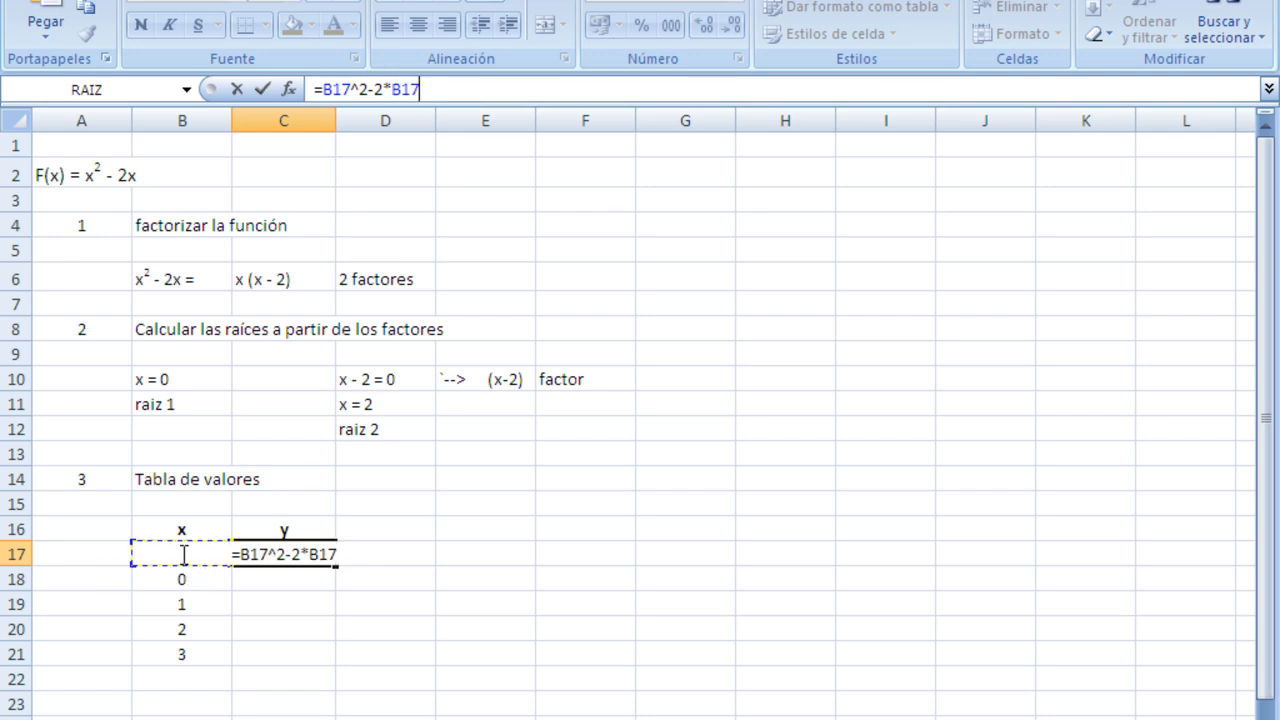
{"action": "key", "text": "Return"}
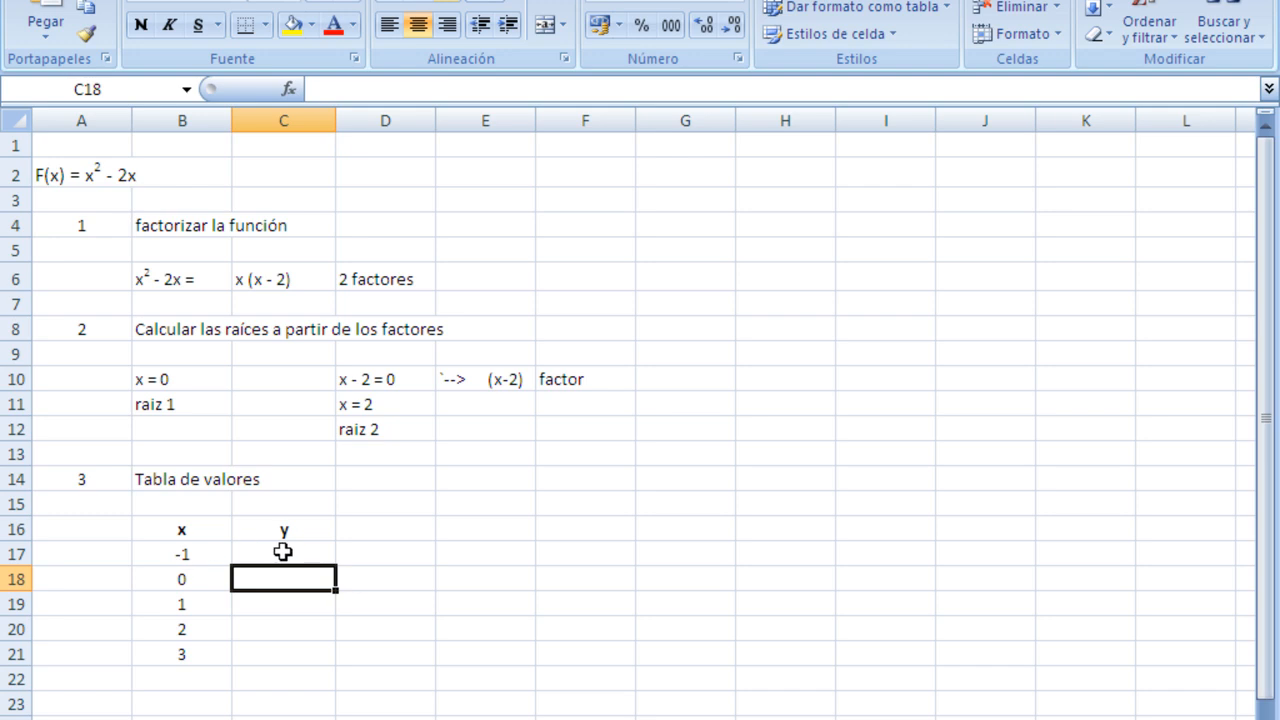
Step: Fill the y formula from C17 down through C21
{"action": "left_click", "coordinate": [283, 553]}
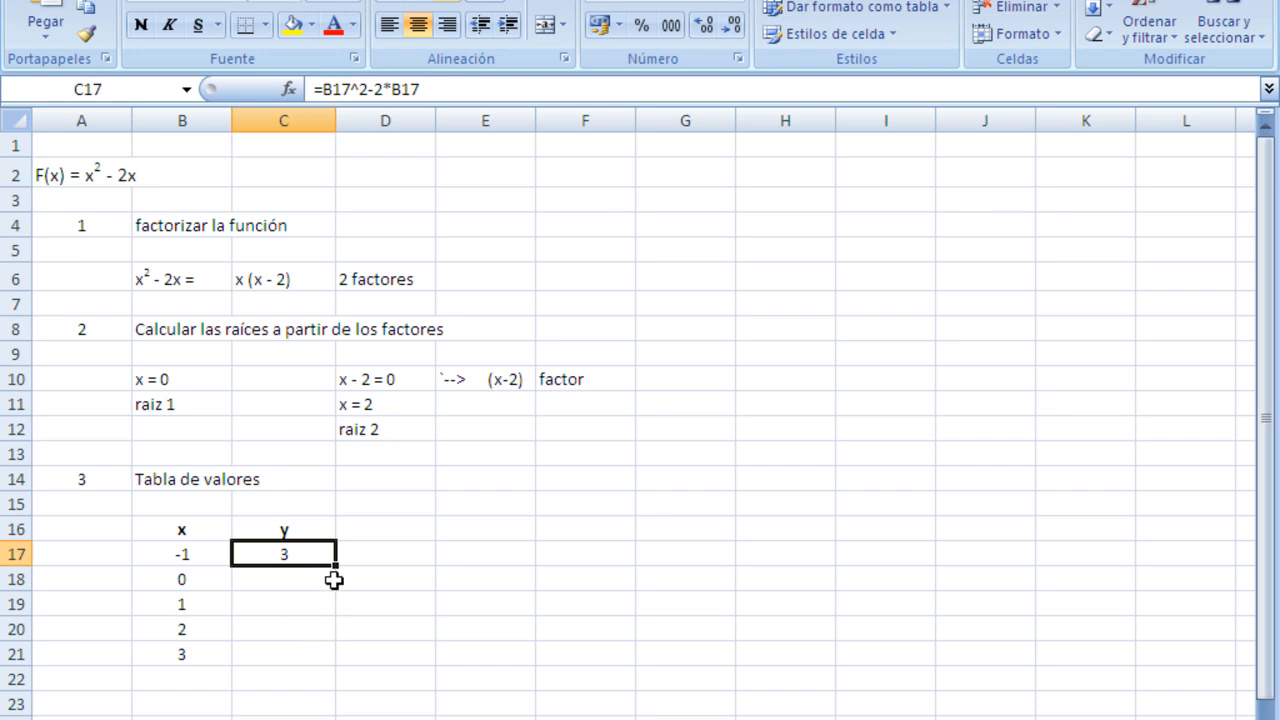
{"action": "left_click_drag", "start_coordinate": [335, 567], "coordinate": [336, 585]}
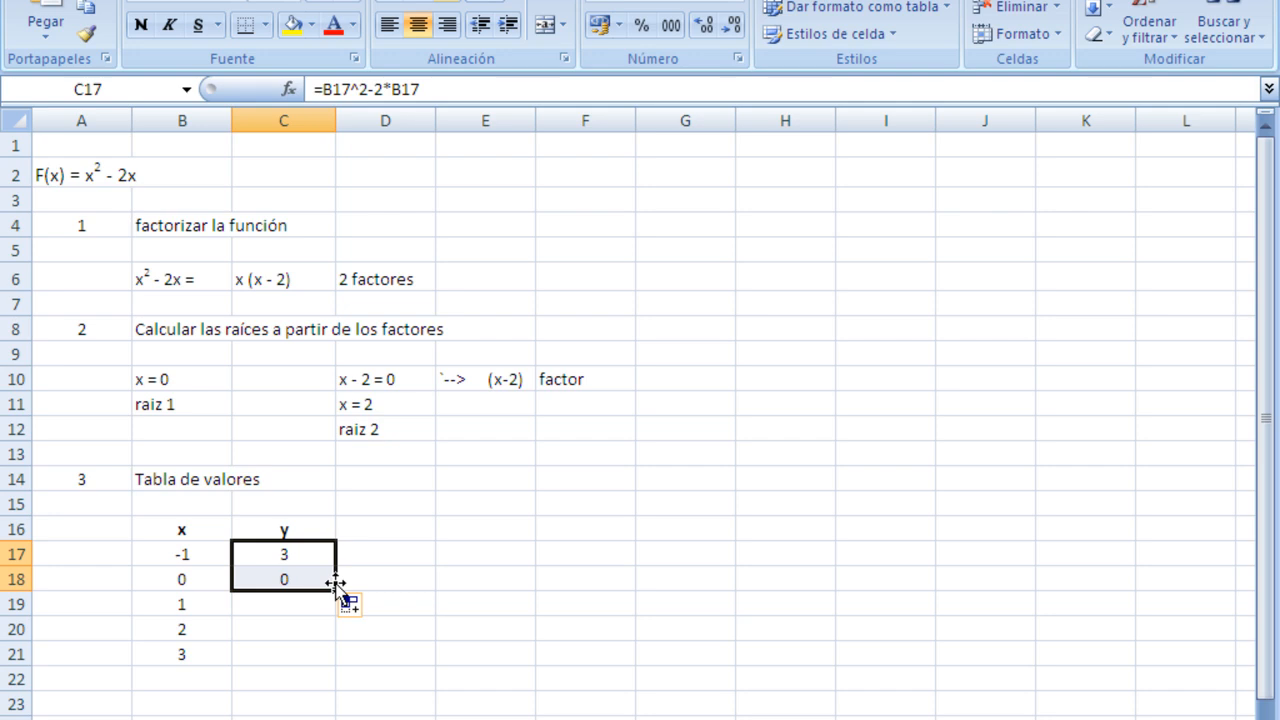
{"action": "left_click_drag", "start_coordinate": [336, 590], "coordinate": [331, 655]}
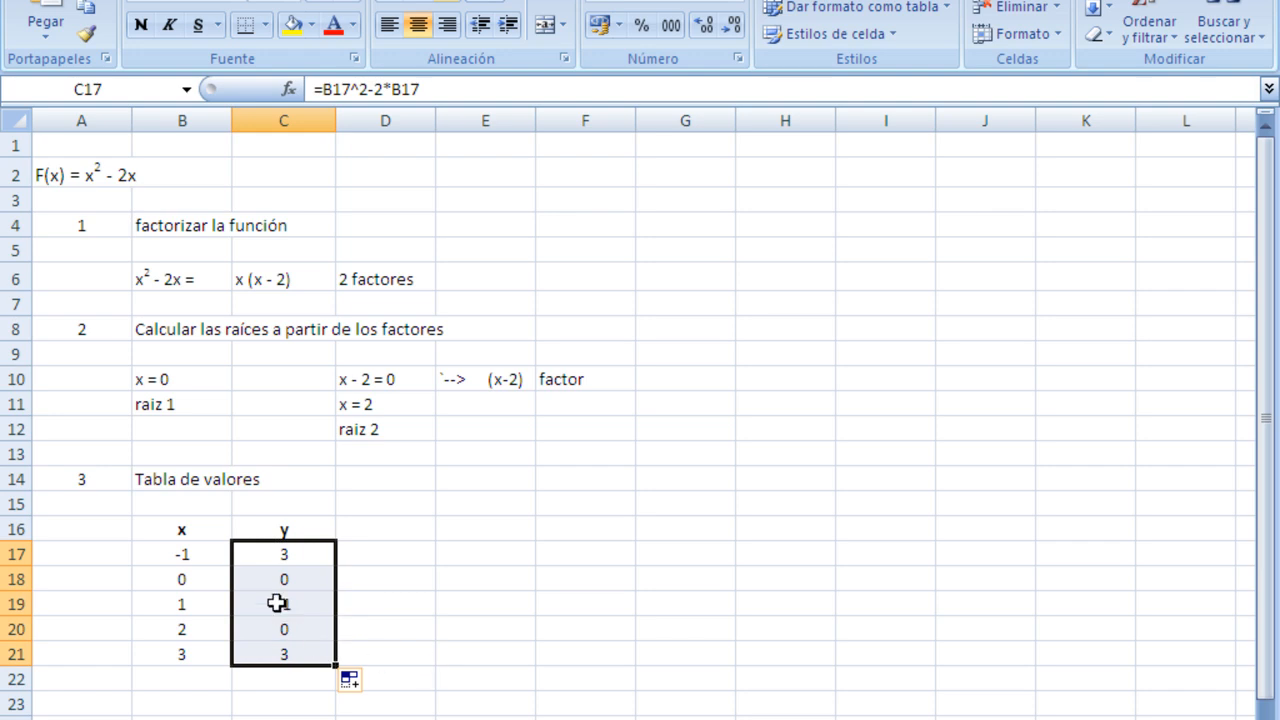
Step: Highlight the two root rows of the value table, B18:C18 and B20:C20, with a yellow fill
{"action": "left_click_drag", "start_coordinate": [205, 582], "coordinate": [261, 578]}
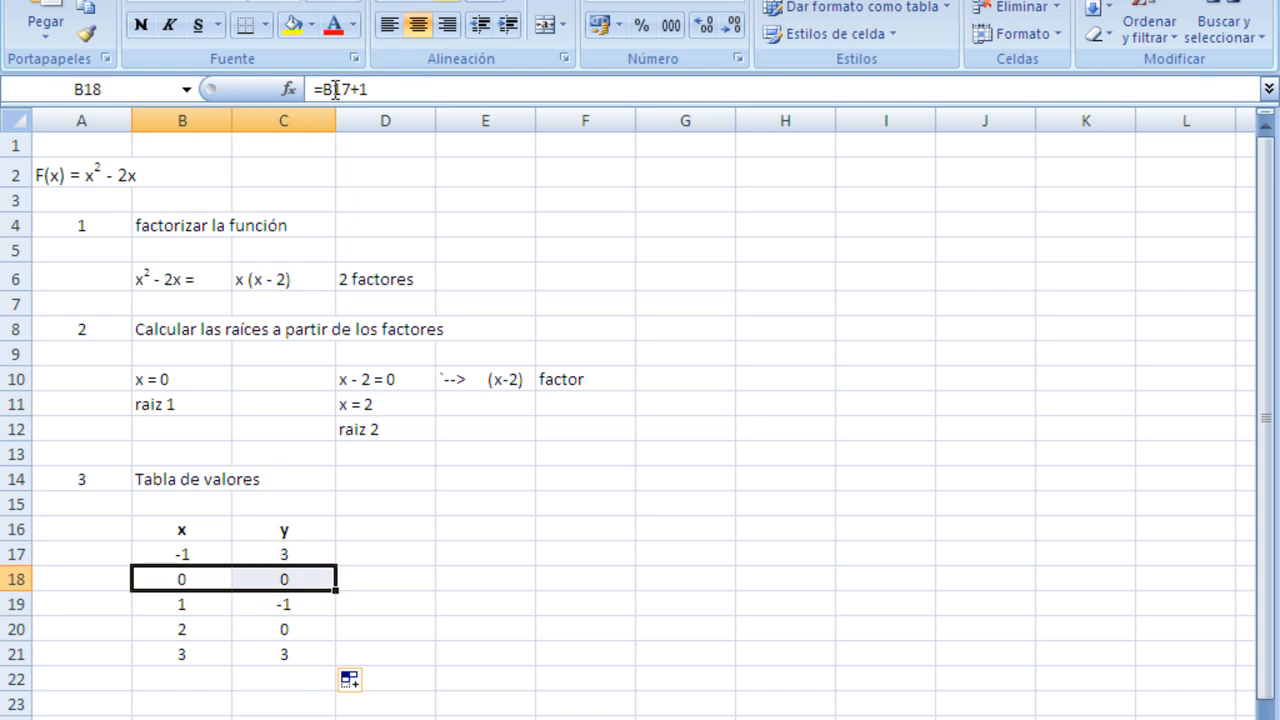
{"action": "left_click", "coordinate": [291, 24]}
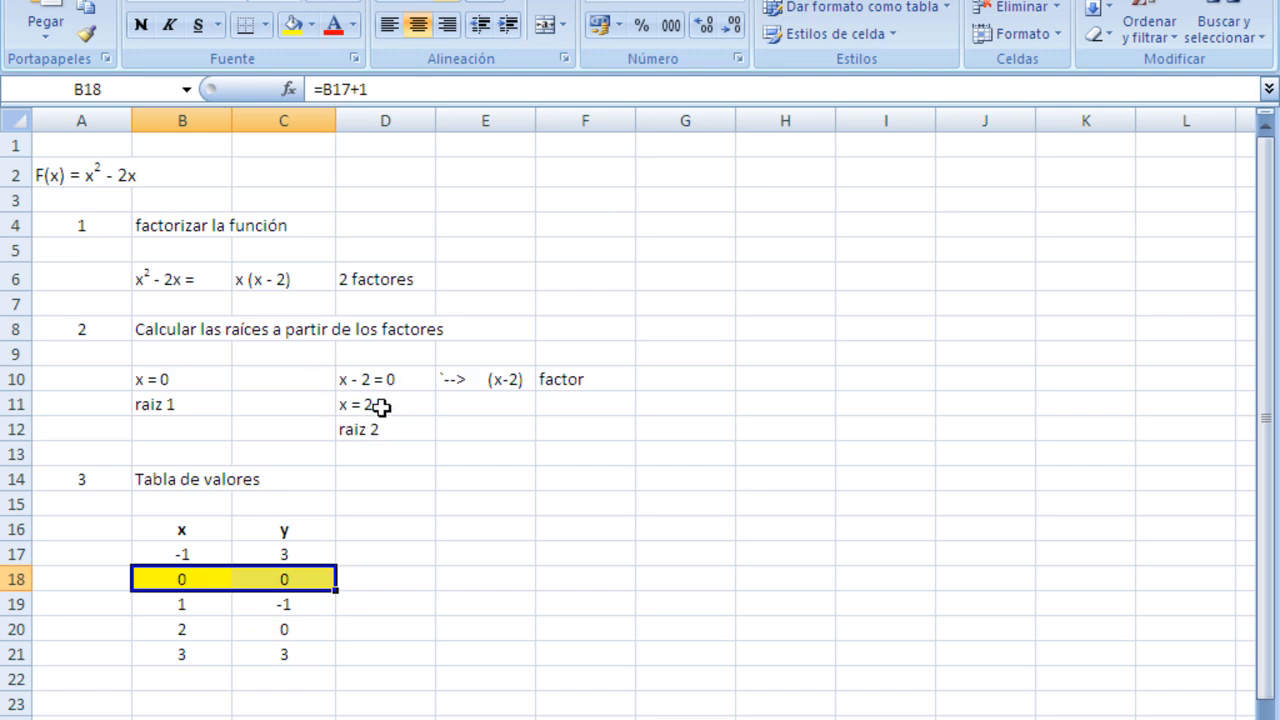
{"action": "left_click_drag", "start_coordinate": [173, 624], "coordinate": [257, 626]}
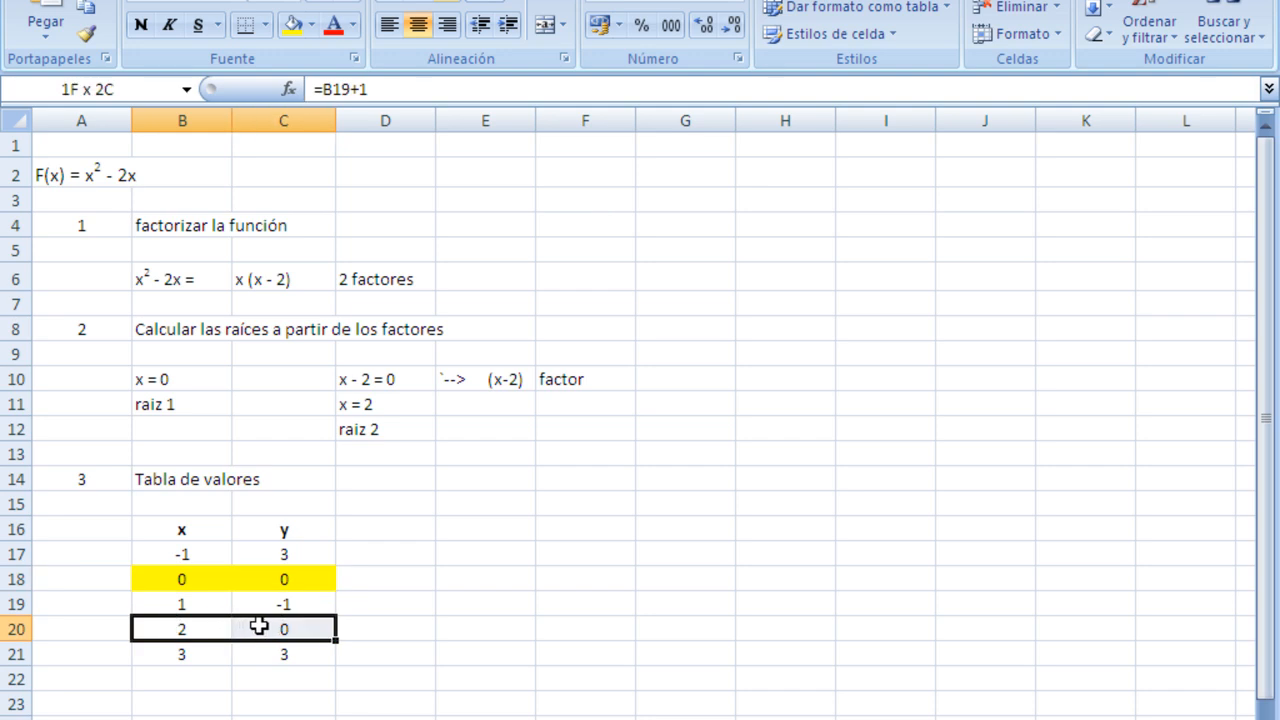
{"action": "left_click", "coordinate": [291, 26]}
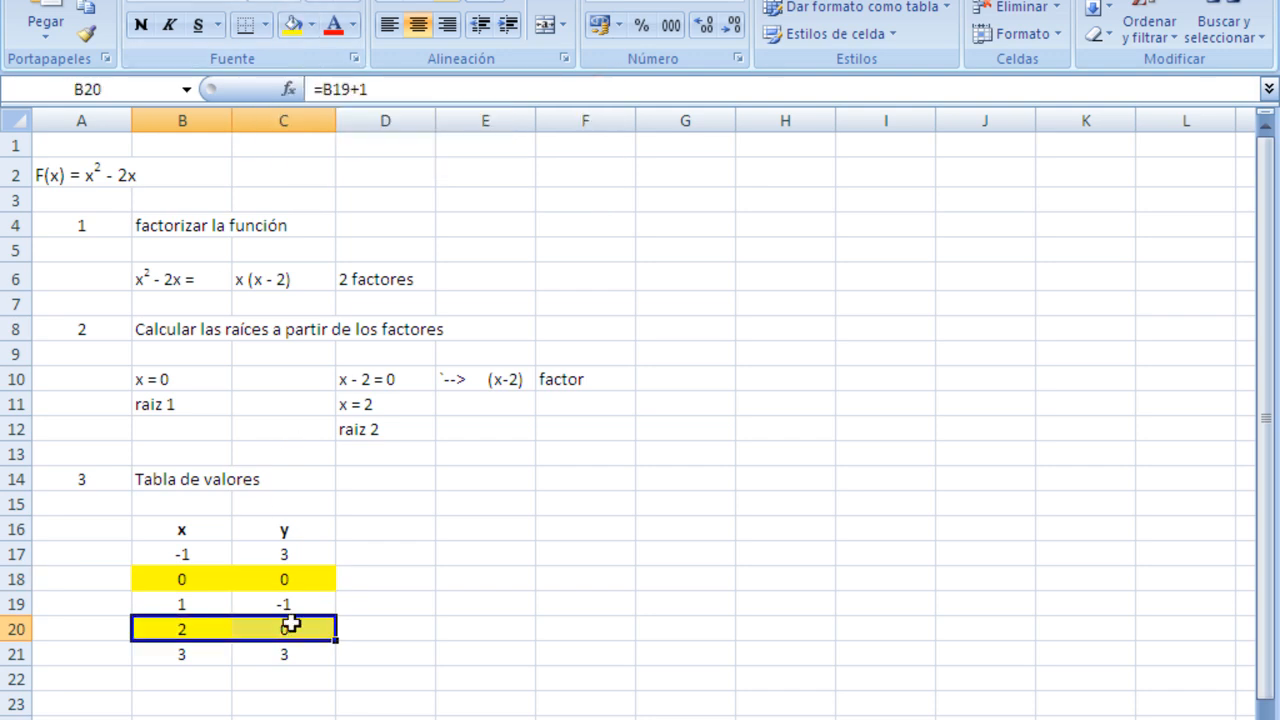
{"action": "left_click", "coordinate": [307, 689]}
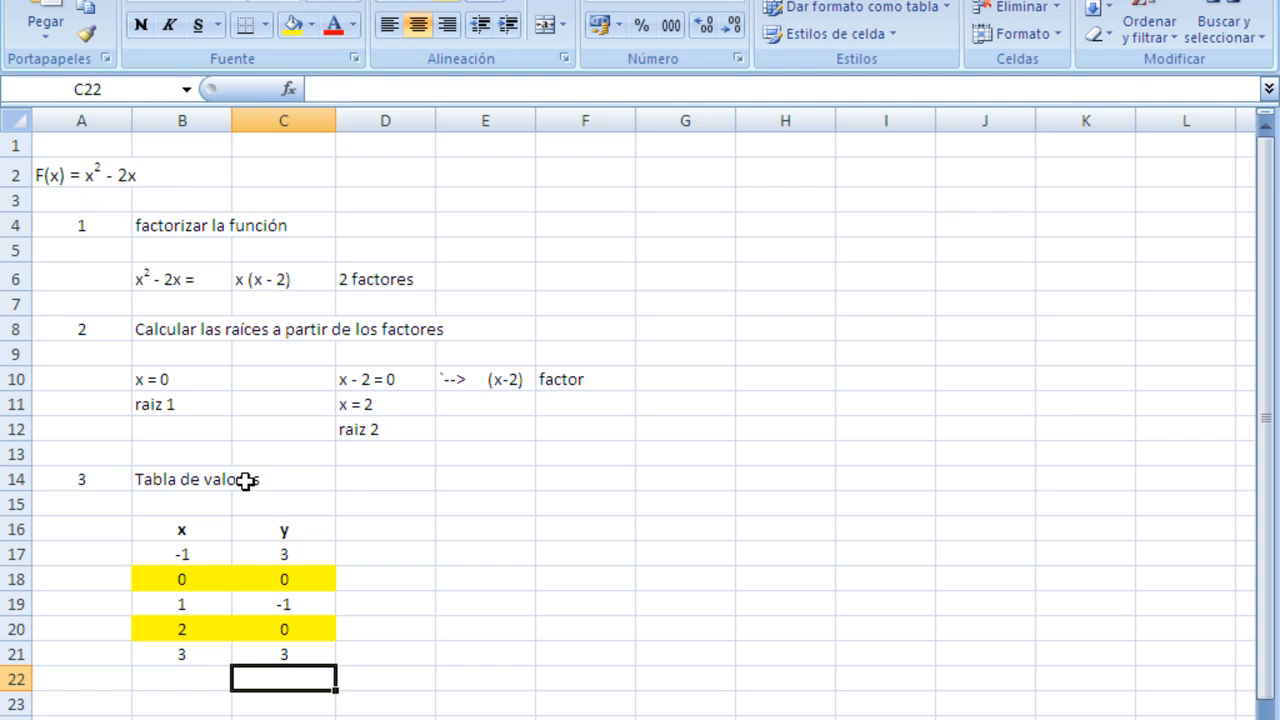
{"action": "left_click", "coordinate": [208, 630]}
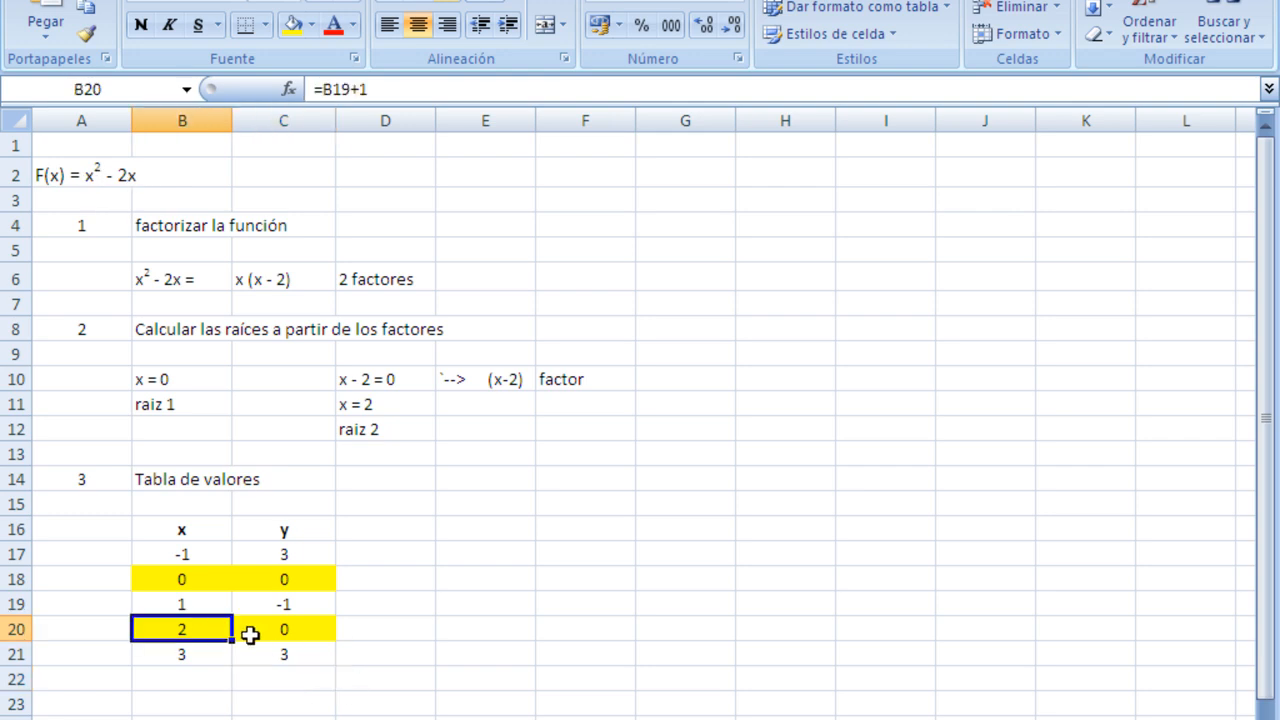
{"action": "left_click", "coordinate": [257, 633]}
{"action": "left_click", "coordinate": [260, 583]}
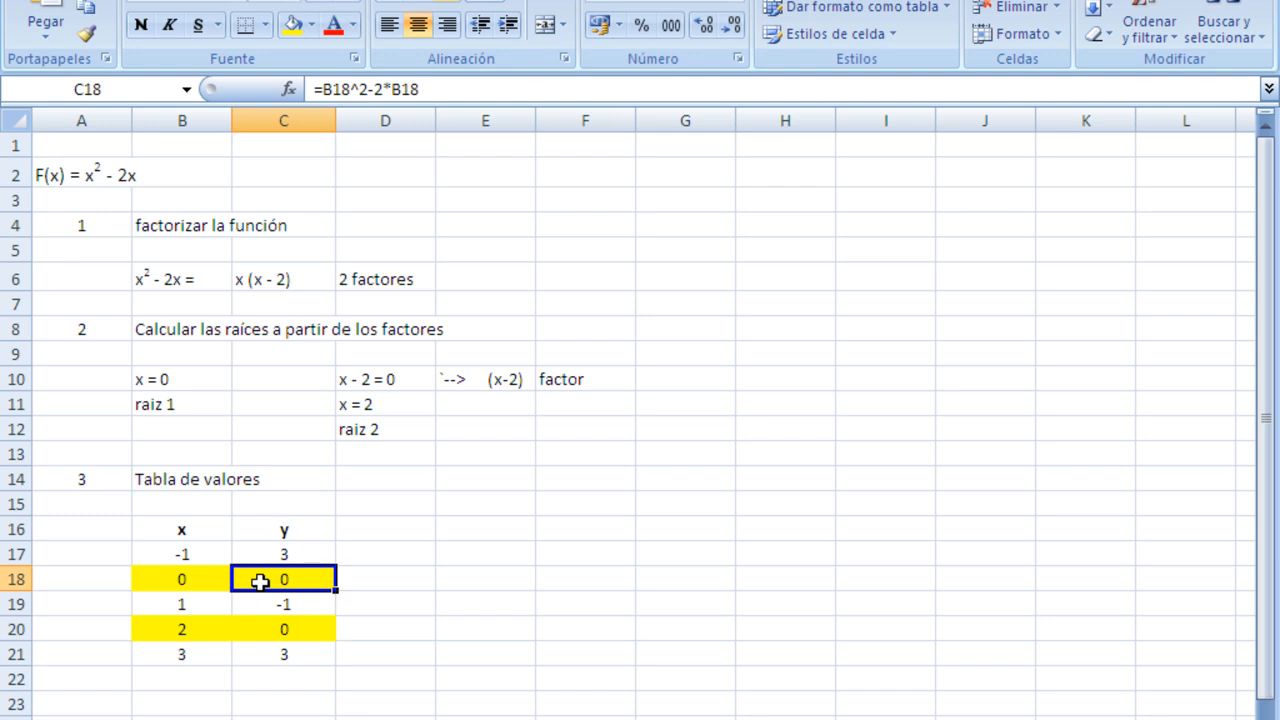
Step: Insert a 2D line chart with markers from the table values in B17:C21
{"action": "left_click_drag", "start_coordinate": [180, 554], "coordinate": [272, 660]}
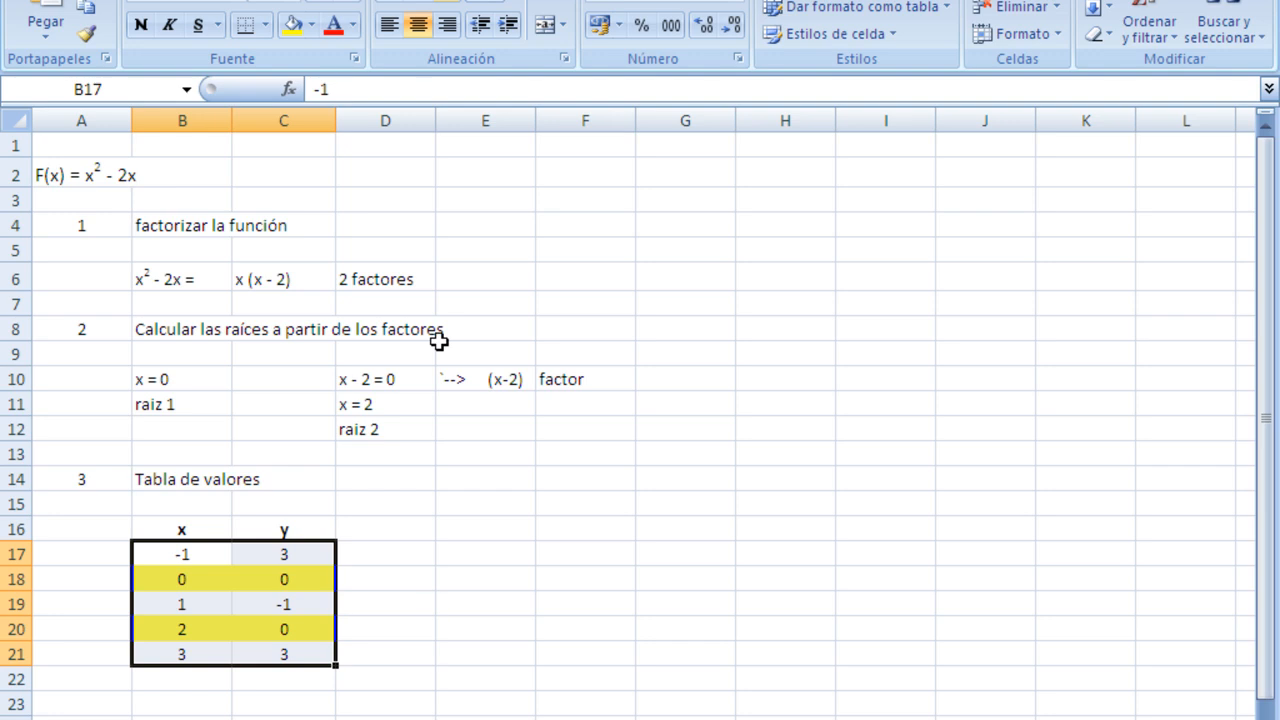
{"action": "left_click", "coordinate": [165, 0]}
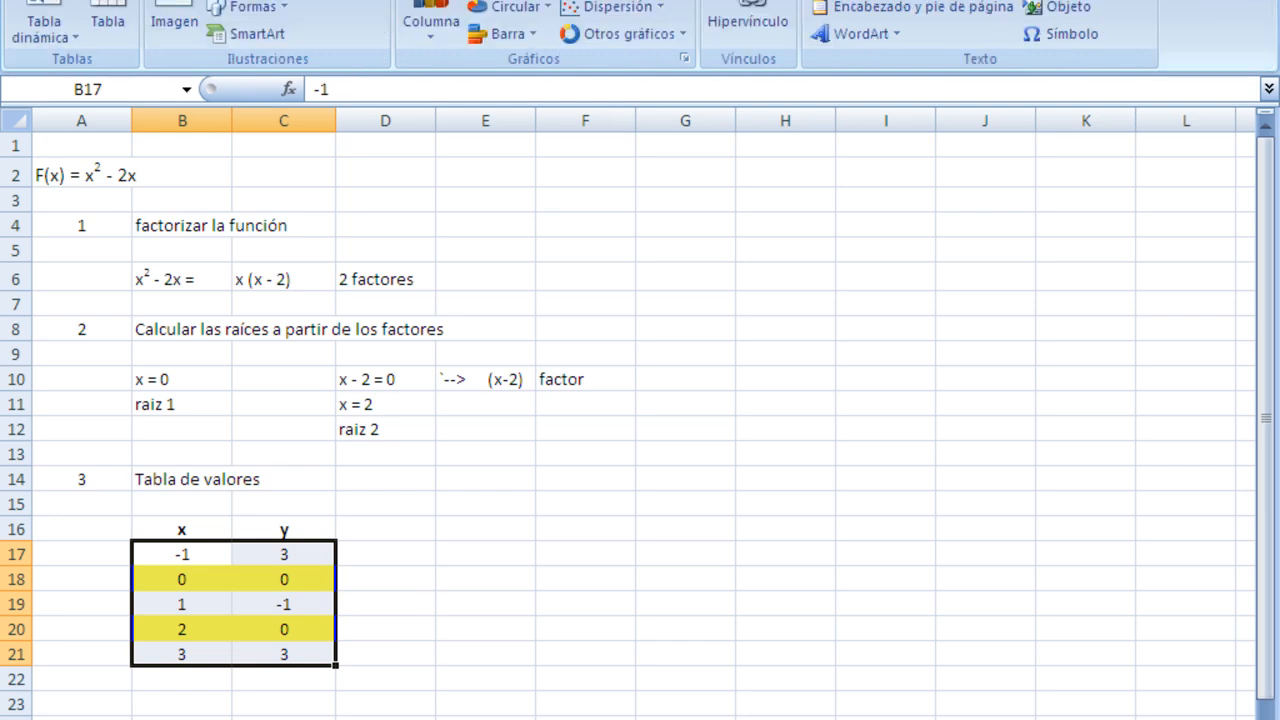
{"action": "left_click", "coordinate": [505, 0]}
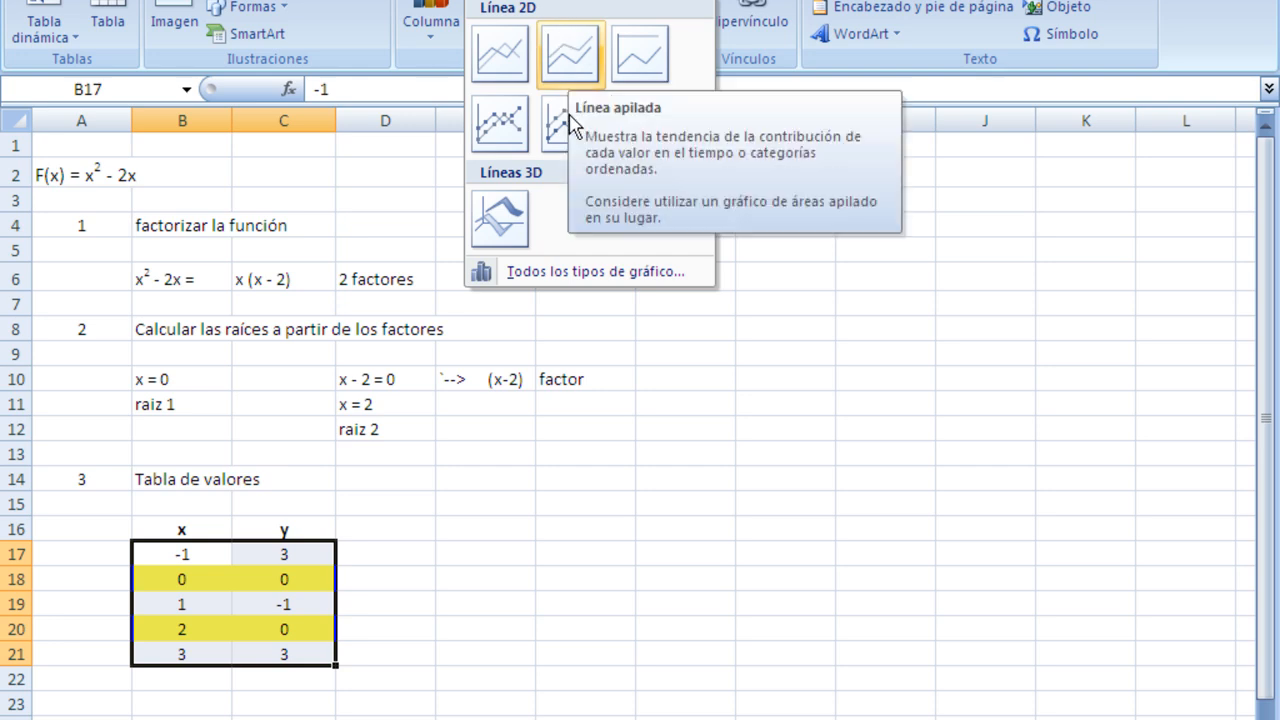
{"action": "left_click", "coordinate": [508, 127]}
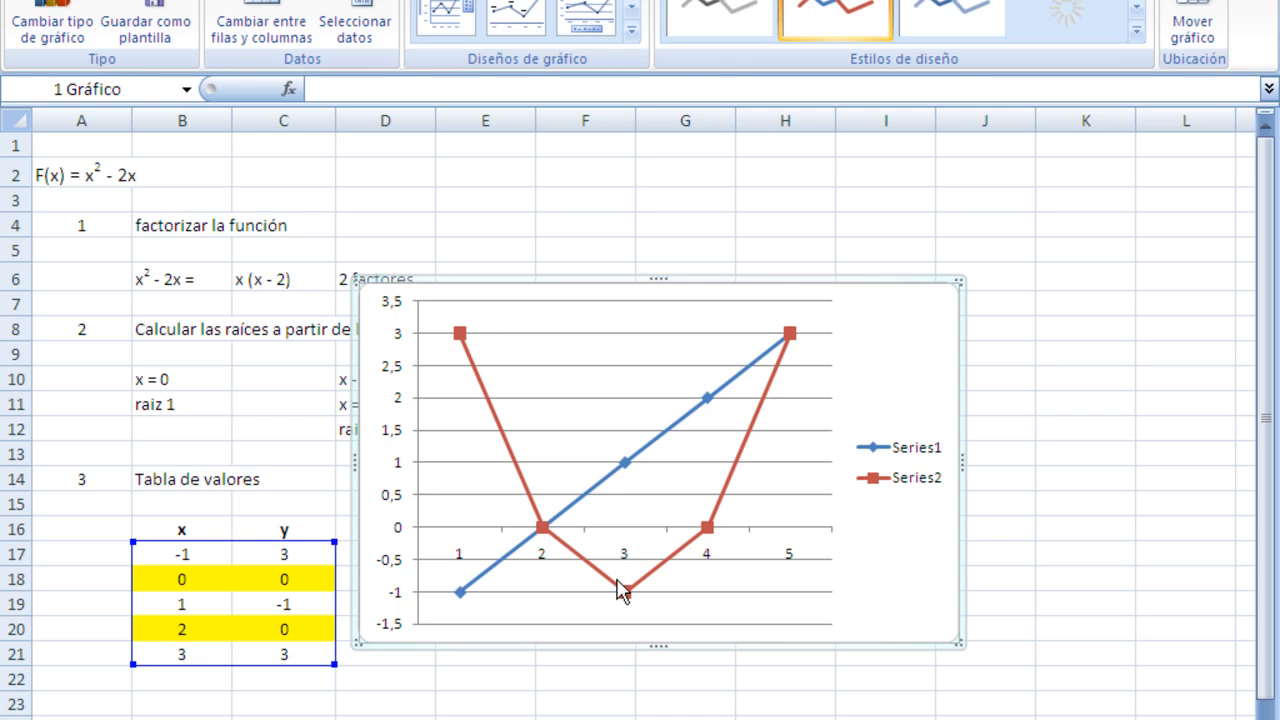
Step: Move the chart clear of the worked text and remove both of its existing data series
{"action": "left_click_drag", "start_coordinate": [860, 333], "coordinate": [993, 363]}
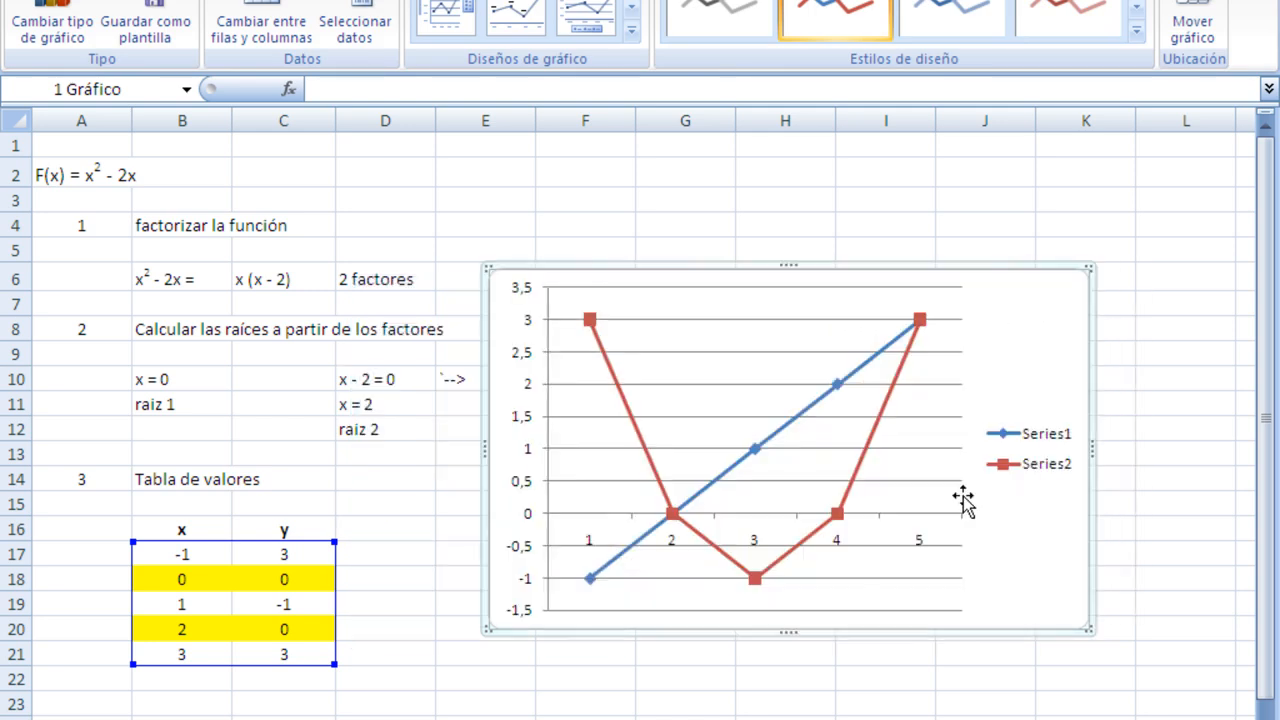
{"action": "right_click", "coordinate": [1024, 383]}
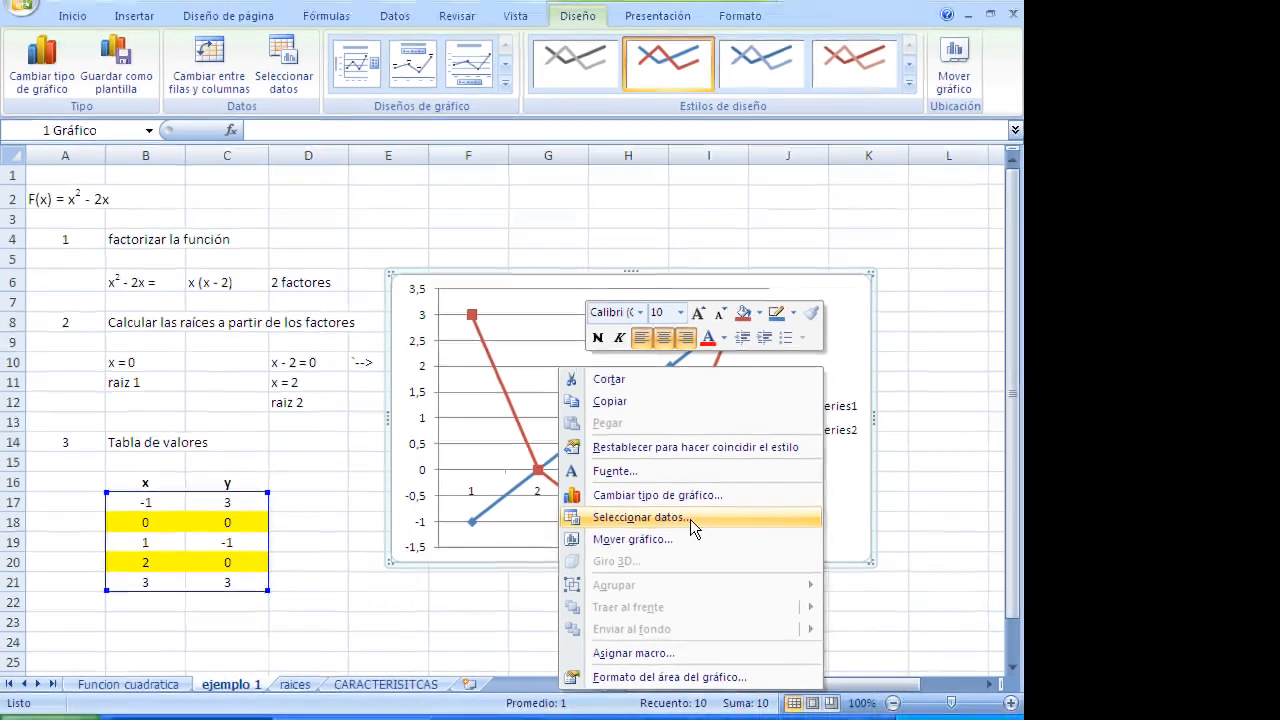
{"action": "left_click", "coordinate": [790, 553]}
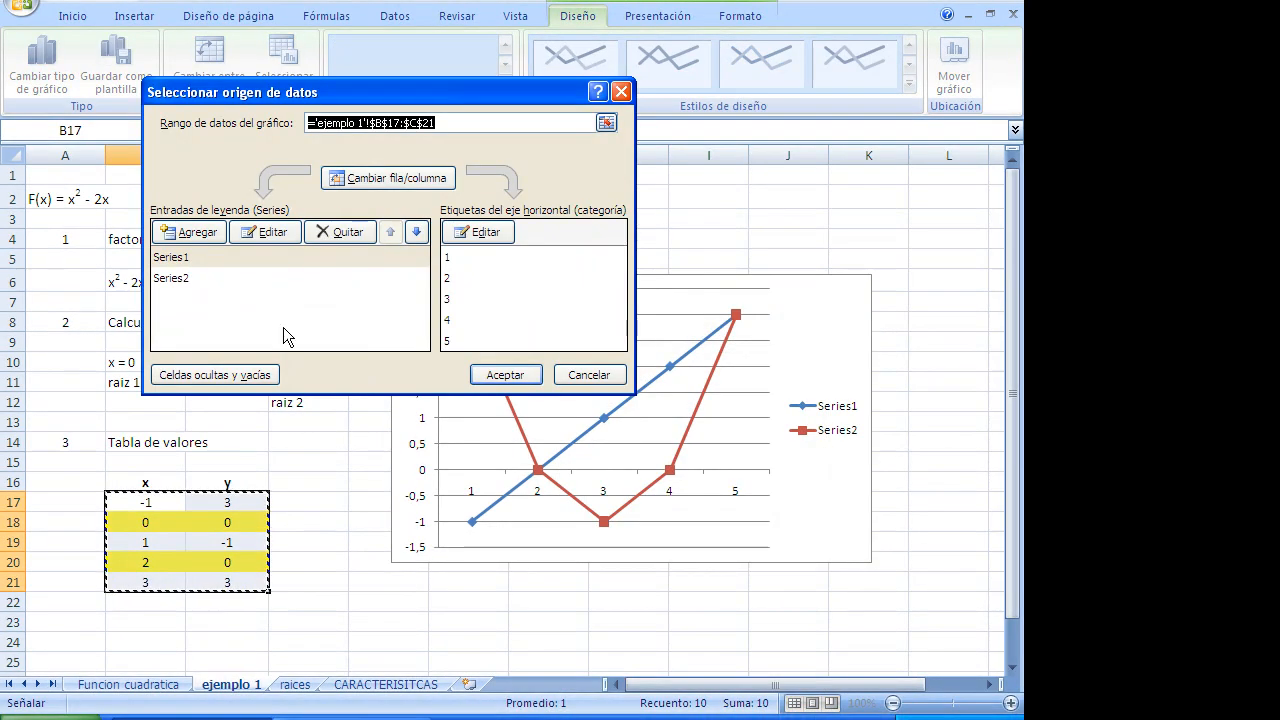
{"action": "left_click", "coordinate": [188, 259]}
{"action": "left_click", "coordinate": [337, 235]}
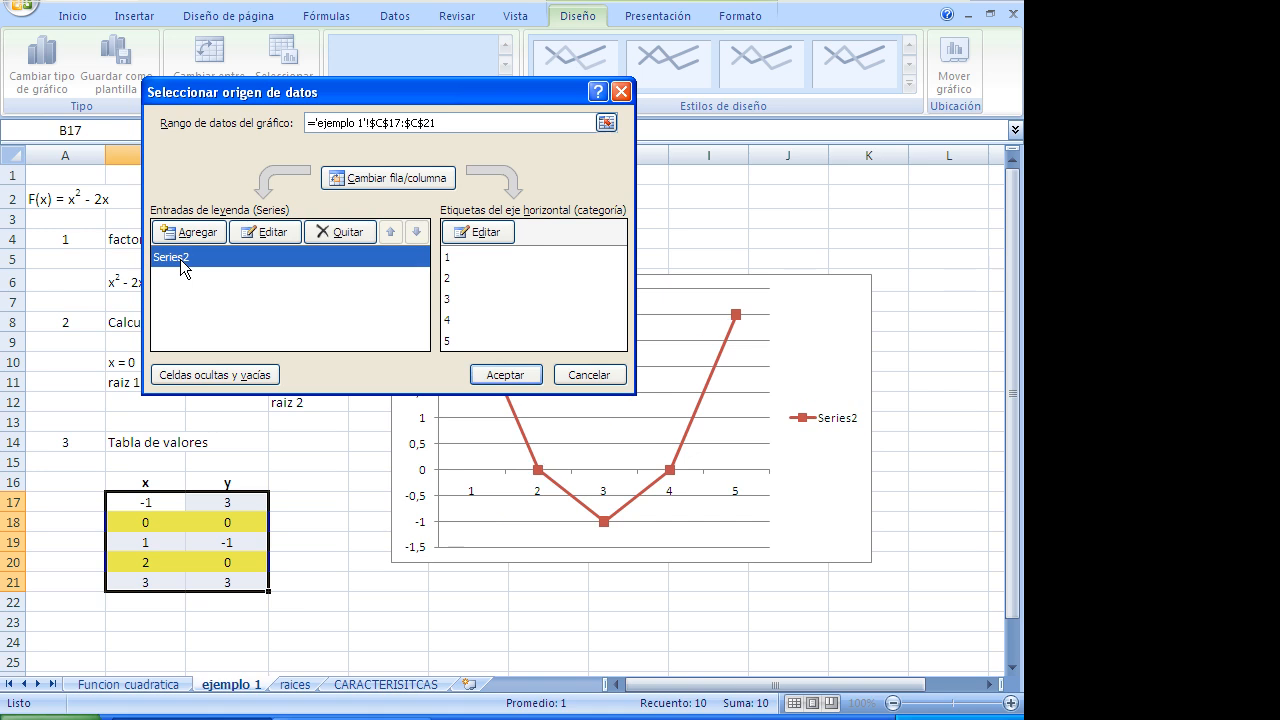
{"action": "left_click", "coordinate": [342, 232]}
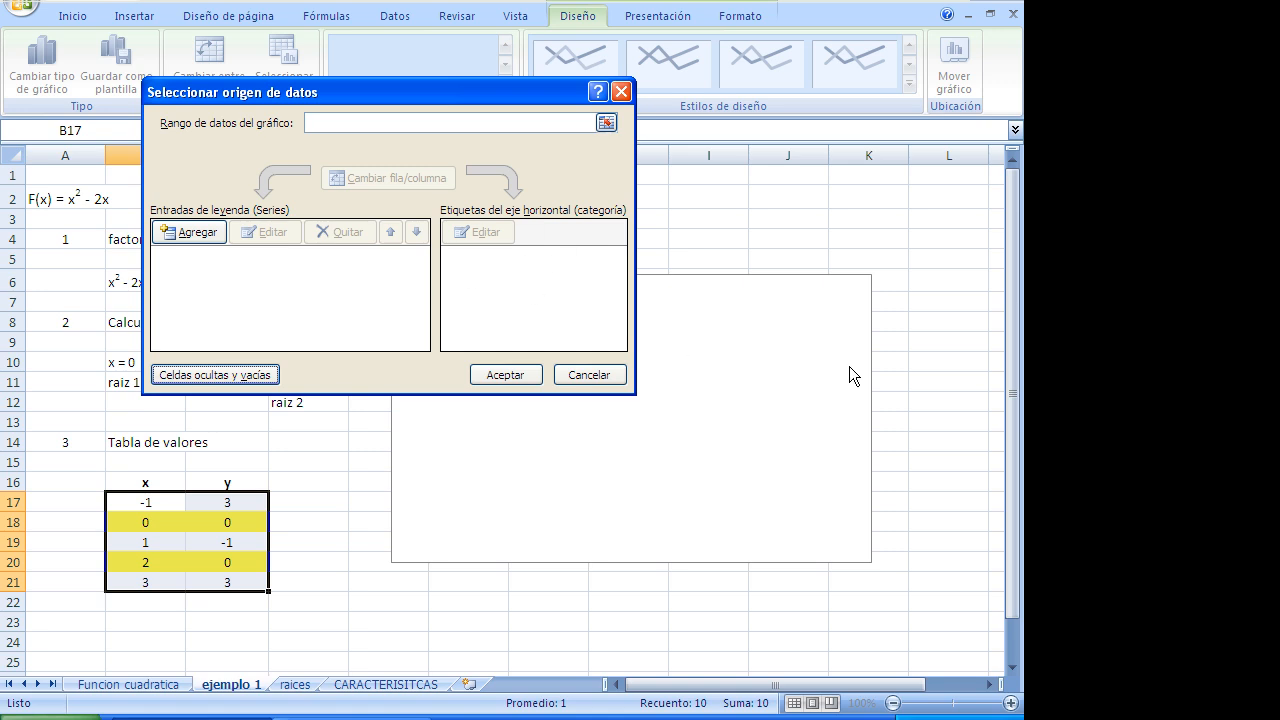
Step: Add a chart series named cuadratica with the y values in C17:C21
{"action": "left_click", "coordinate": [199, 232]}
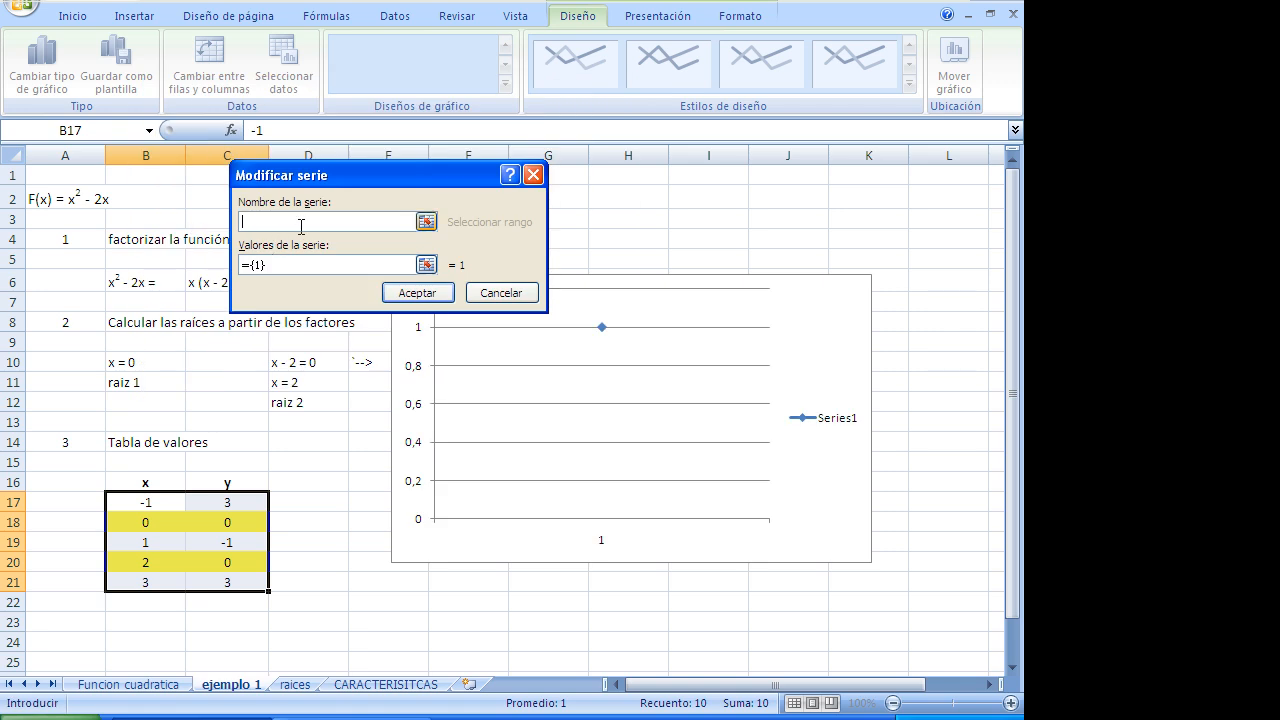
{"action": "type", "text": "cuadratica"}
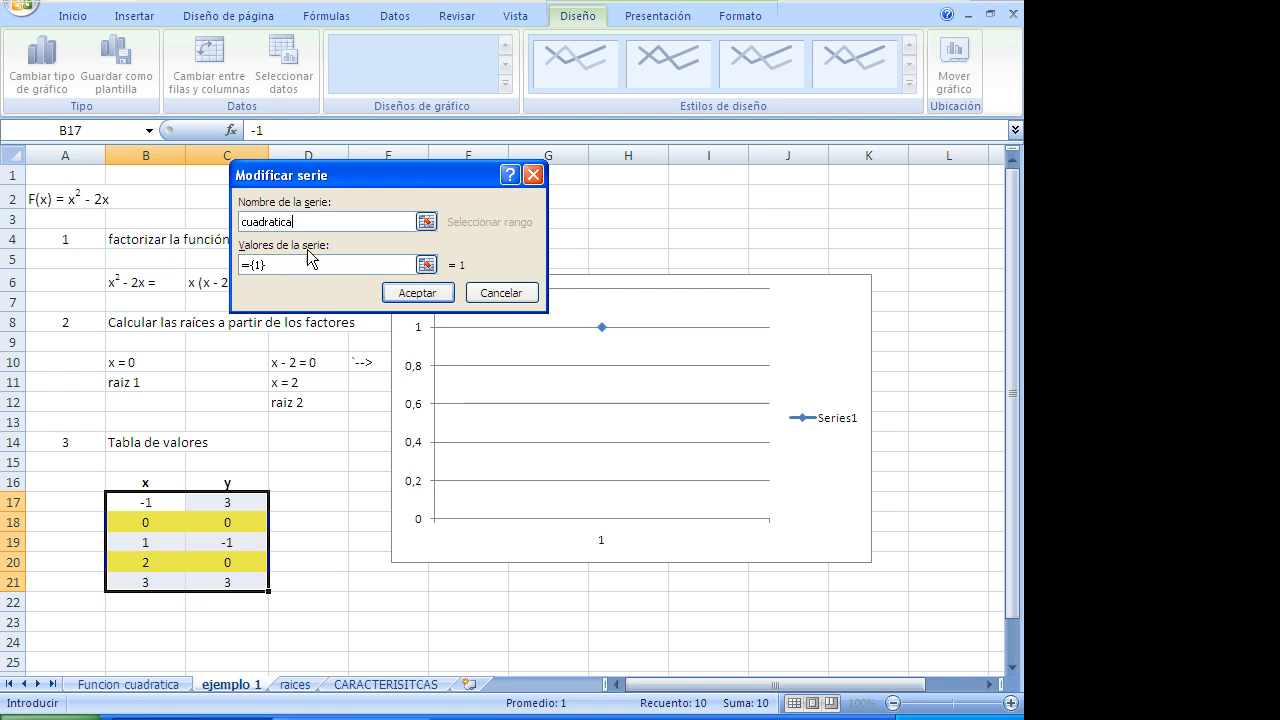
{"action": "left_click_drag", "start_coordinate": [274, 265], "coordinate": [238, 265]}
{"action": "key", "text": "BackSpace"}
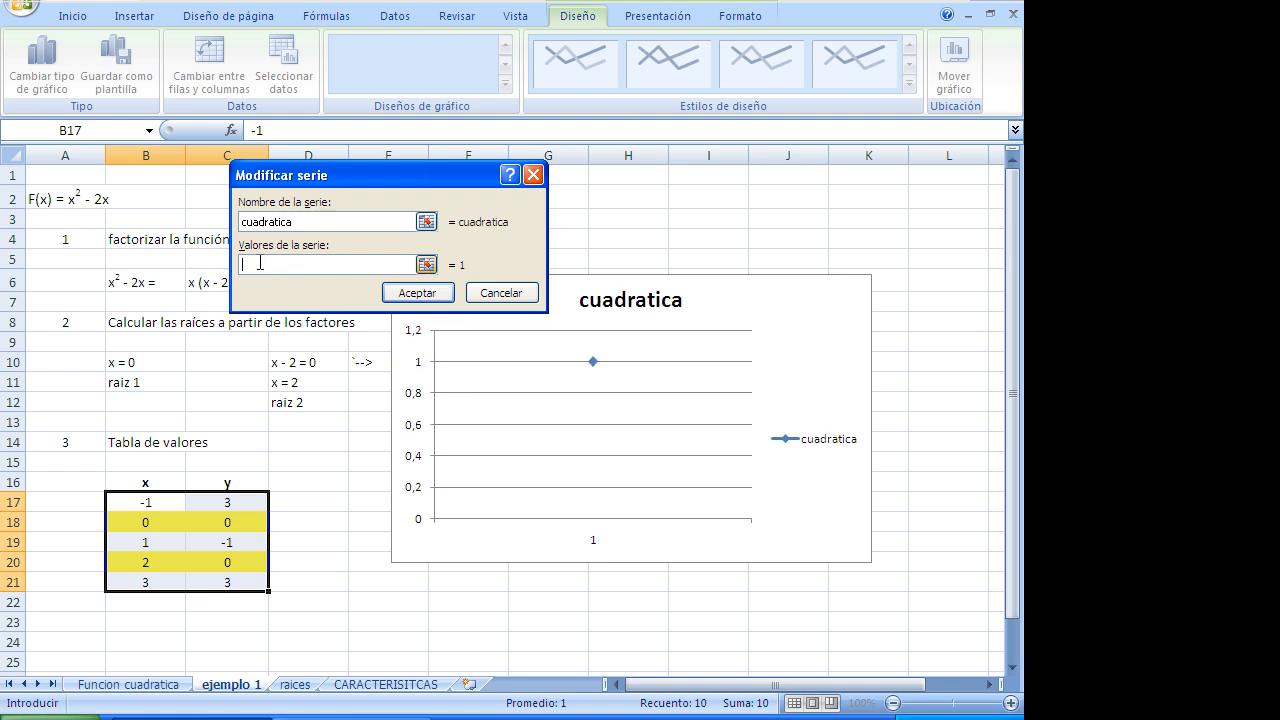
{"action": "left_click", "coordinate": [426, 265]}
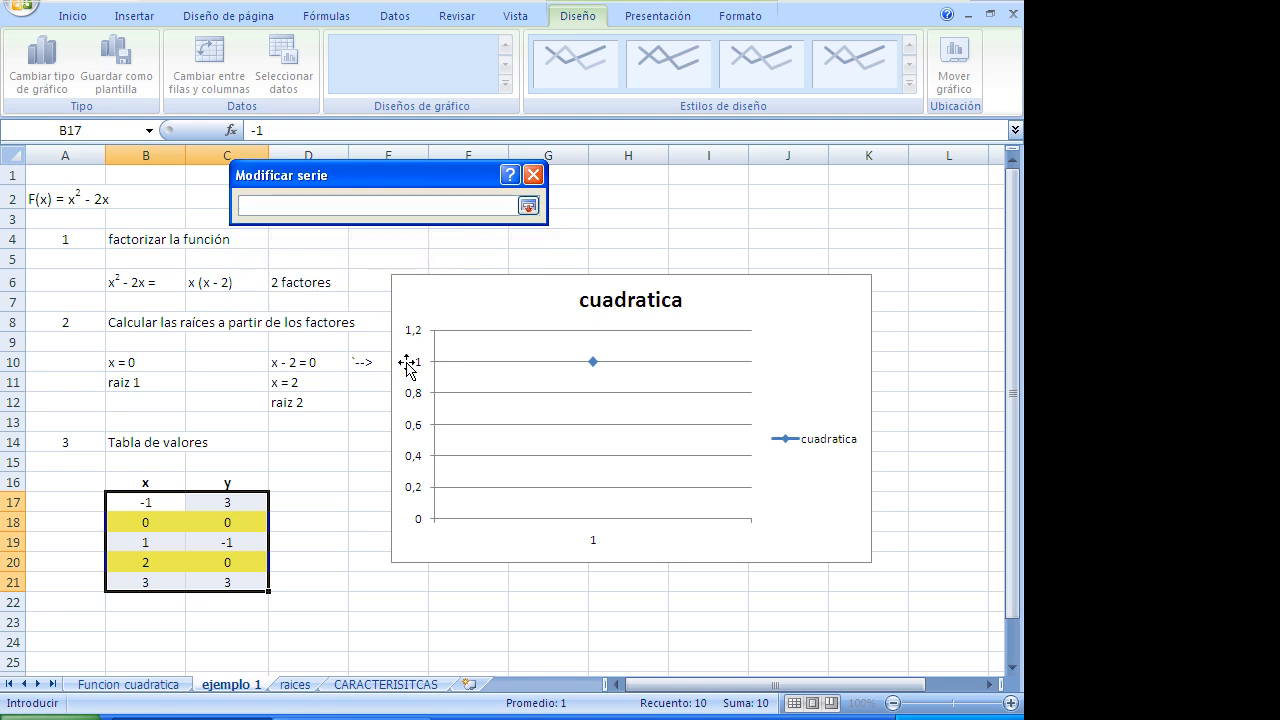
{"action": "left_click_drag", "start_coordinate": [250, 500], "coordinate": [244, 578]}
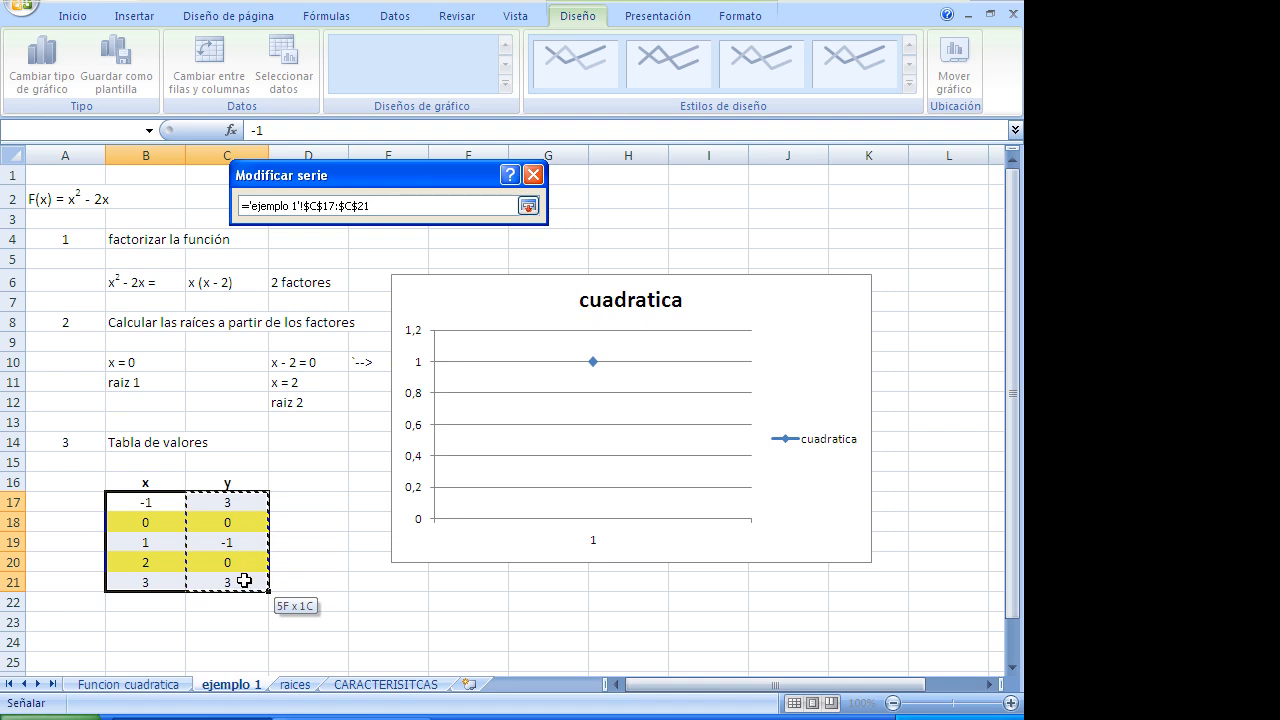
{"action": "key", "text": "Return"}
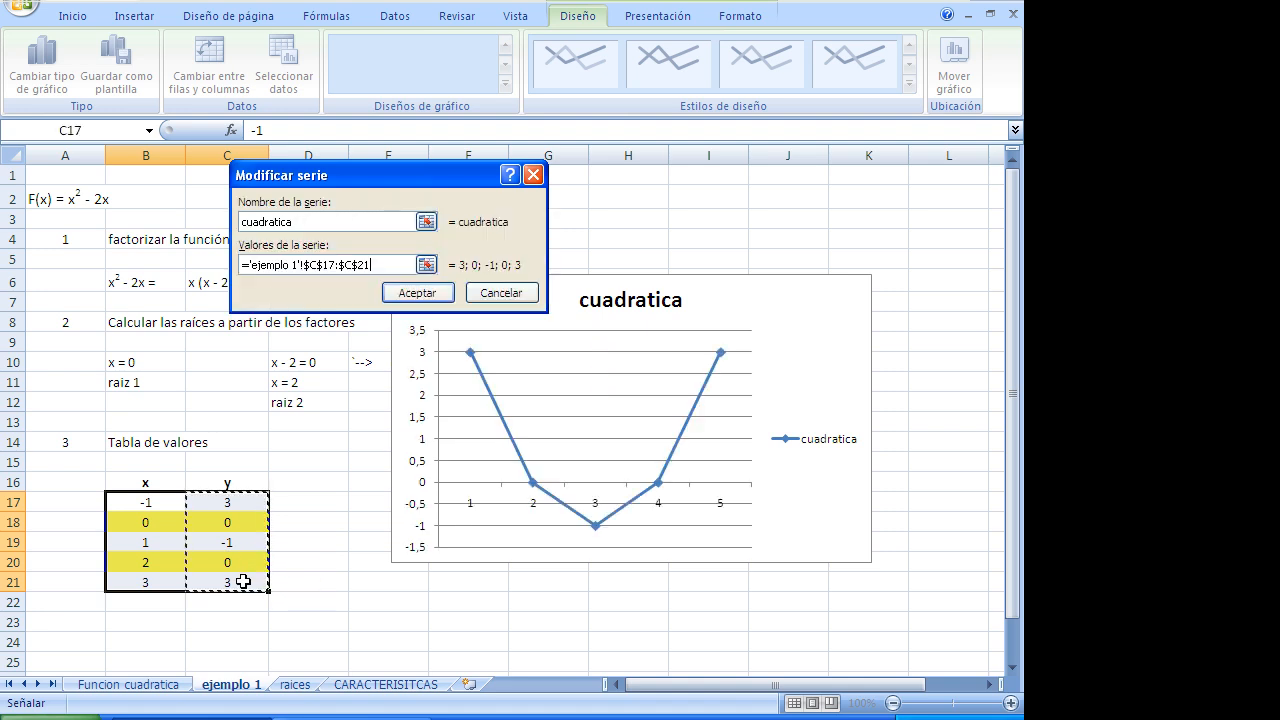
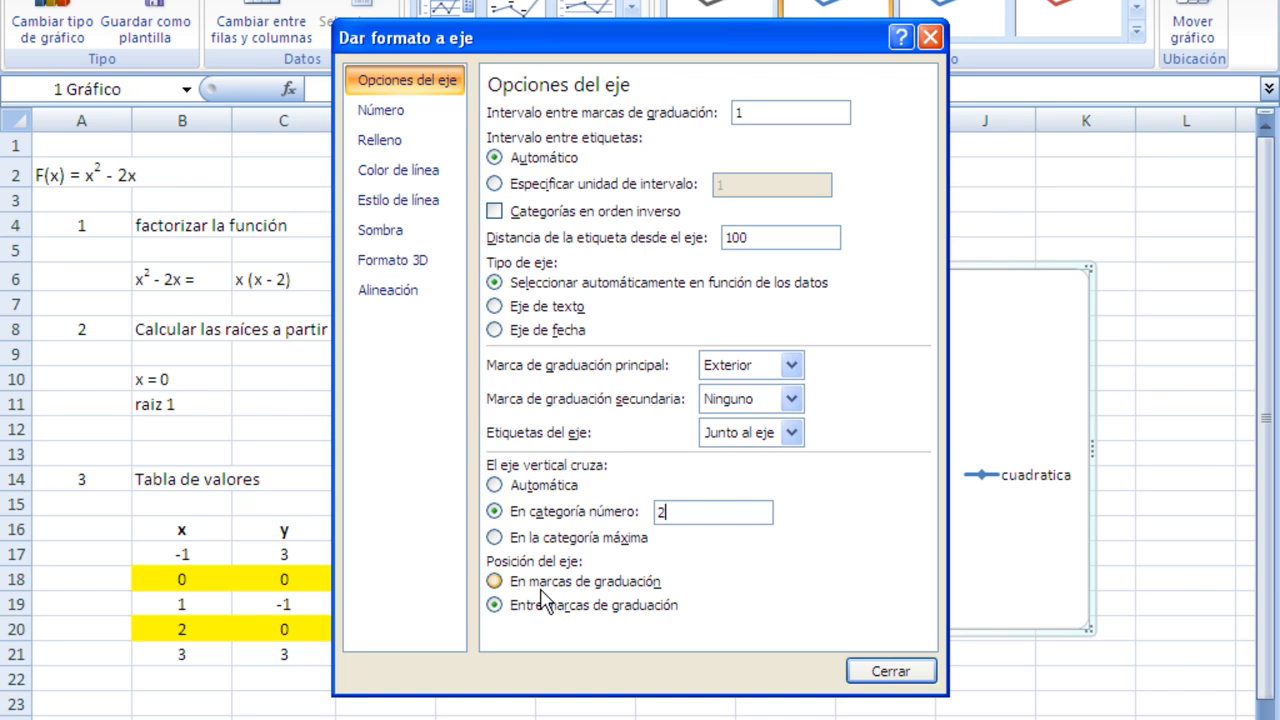
Step: Position the chart's horizontal axis on the tick marks and enlarge the chart, mainly in height
{"action": "left_click", "coordinate": [496, 582]}
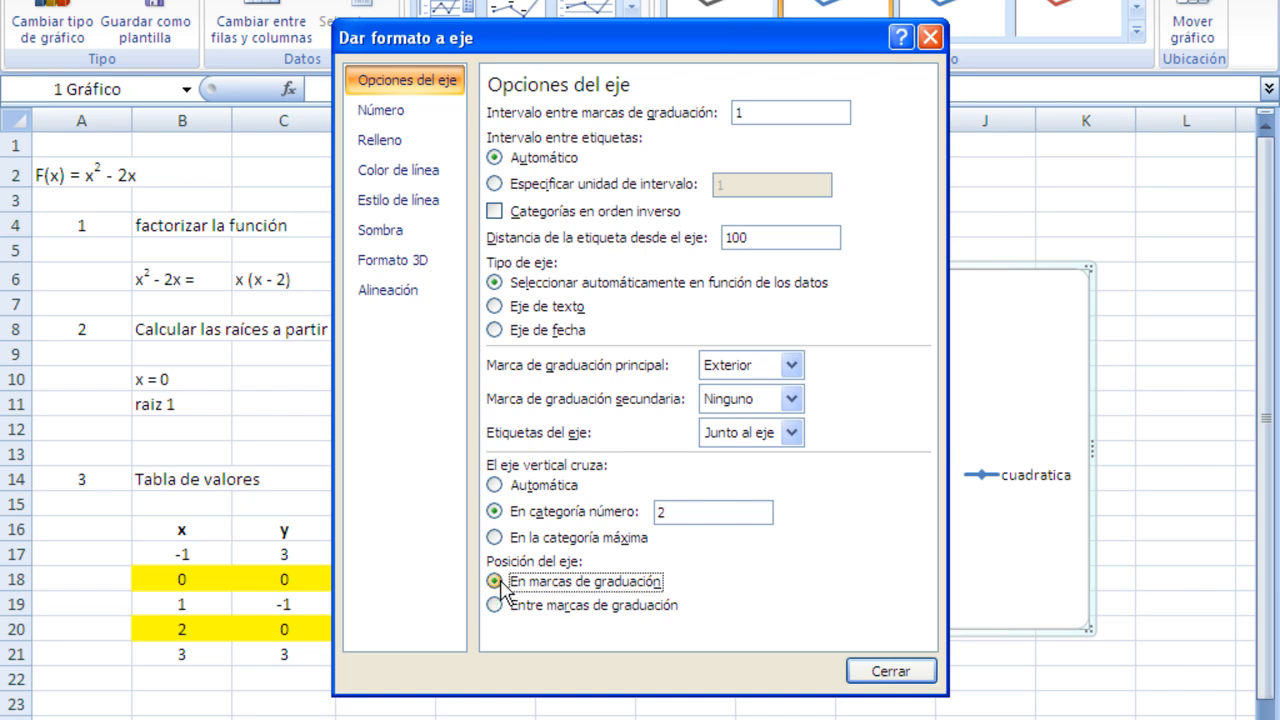
{"action": "left_click", "coordinate": [886, 676]}
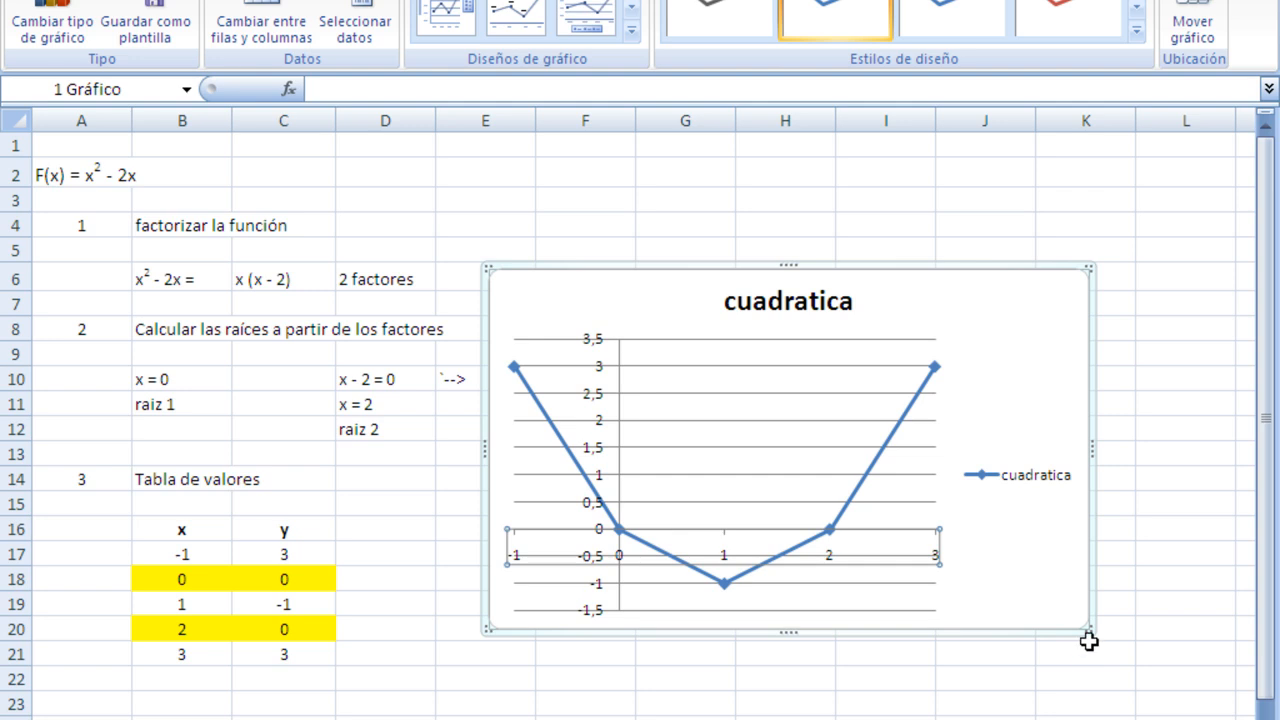
{"action": "left_click_drag", "start_coordinate": [1085, 630], "coordinate": [1123, 719]}
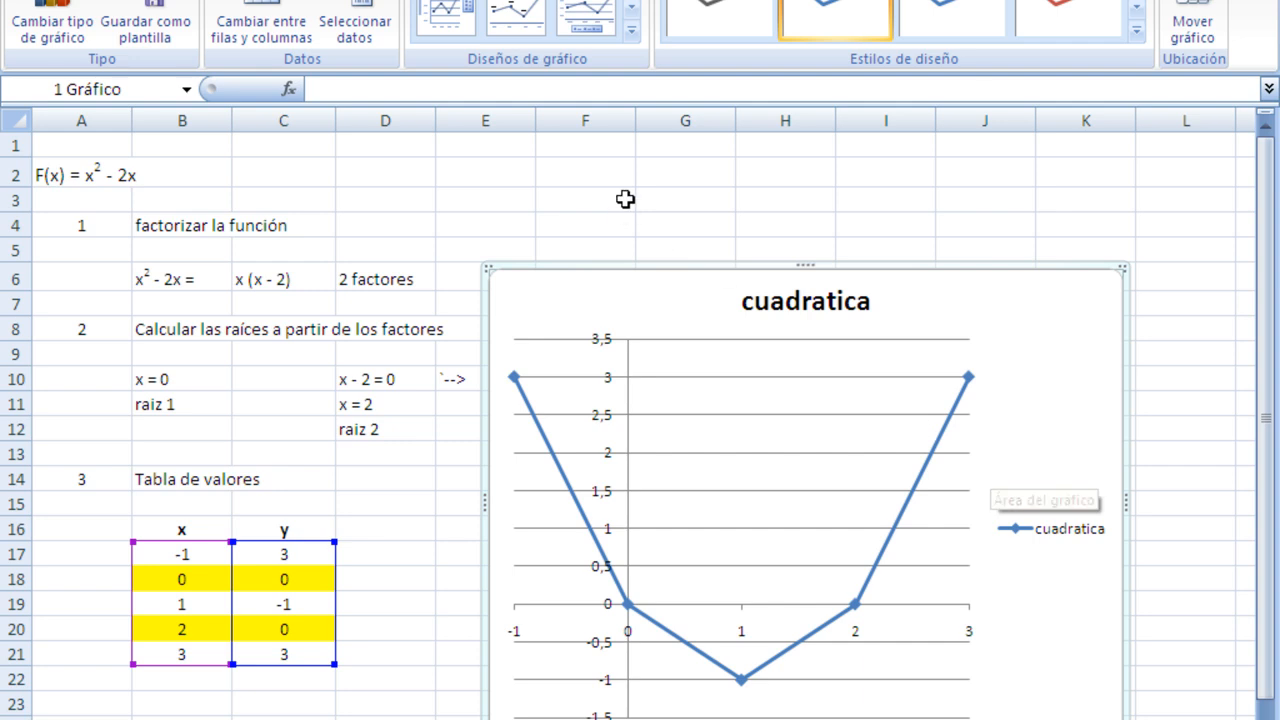
Step: Add a horizontal axis title reading x to the chart and place it at the right end of the axis
{"action": "left_click", "coordinate": [725, 1]}
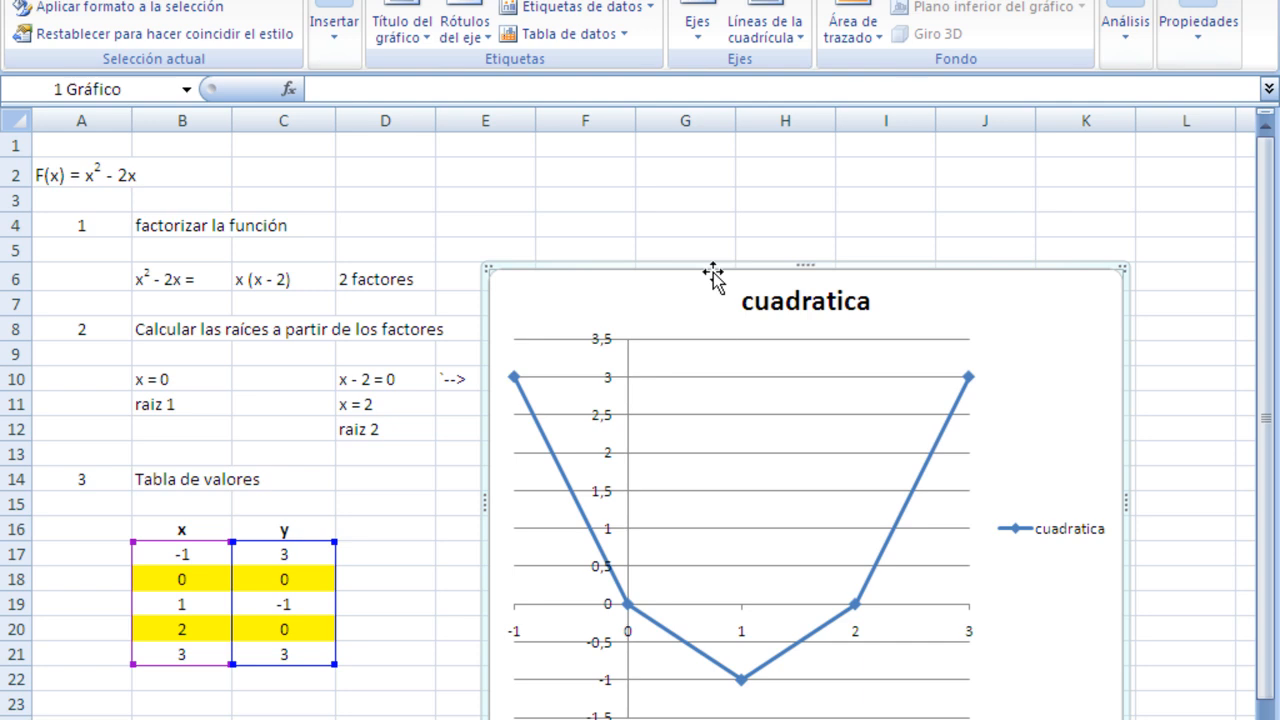
{"action": "left_click", "coordinate": [478, 33]}
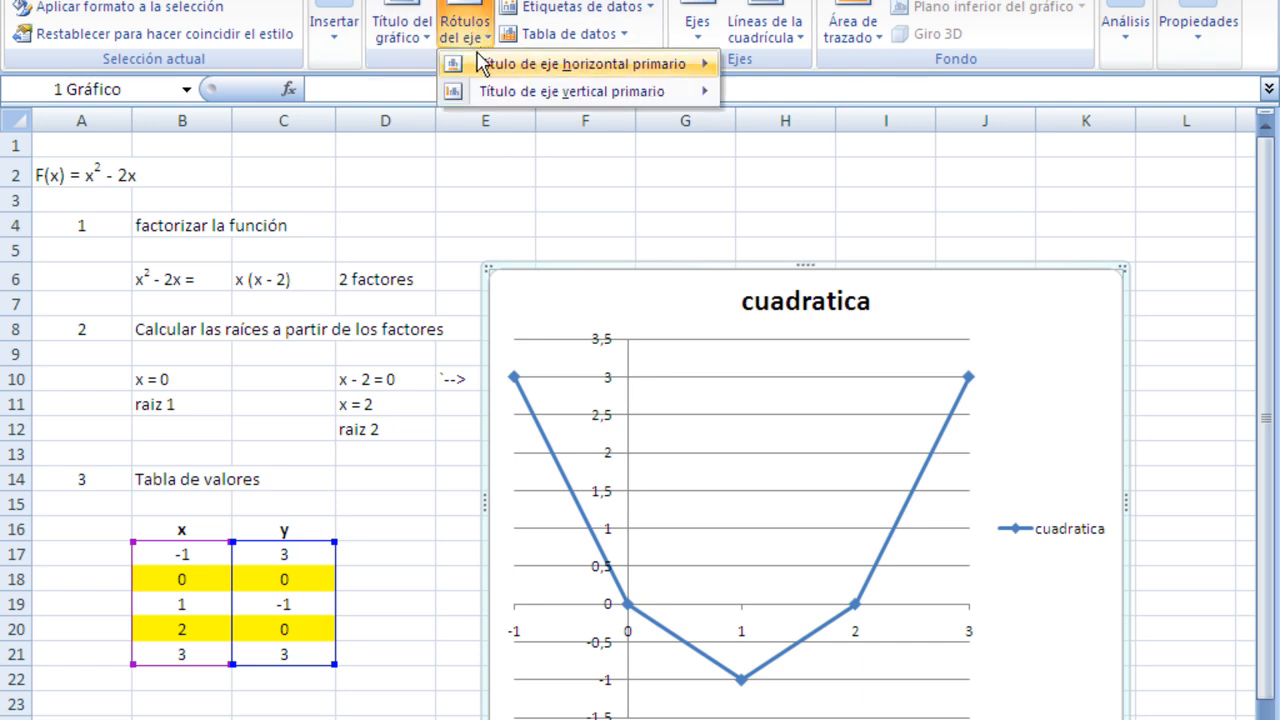
{"action": "mouse_move", "coordinate": [488, 62]}
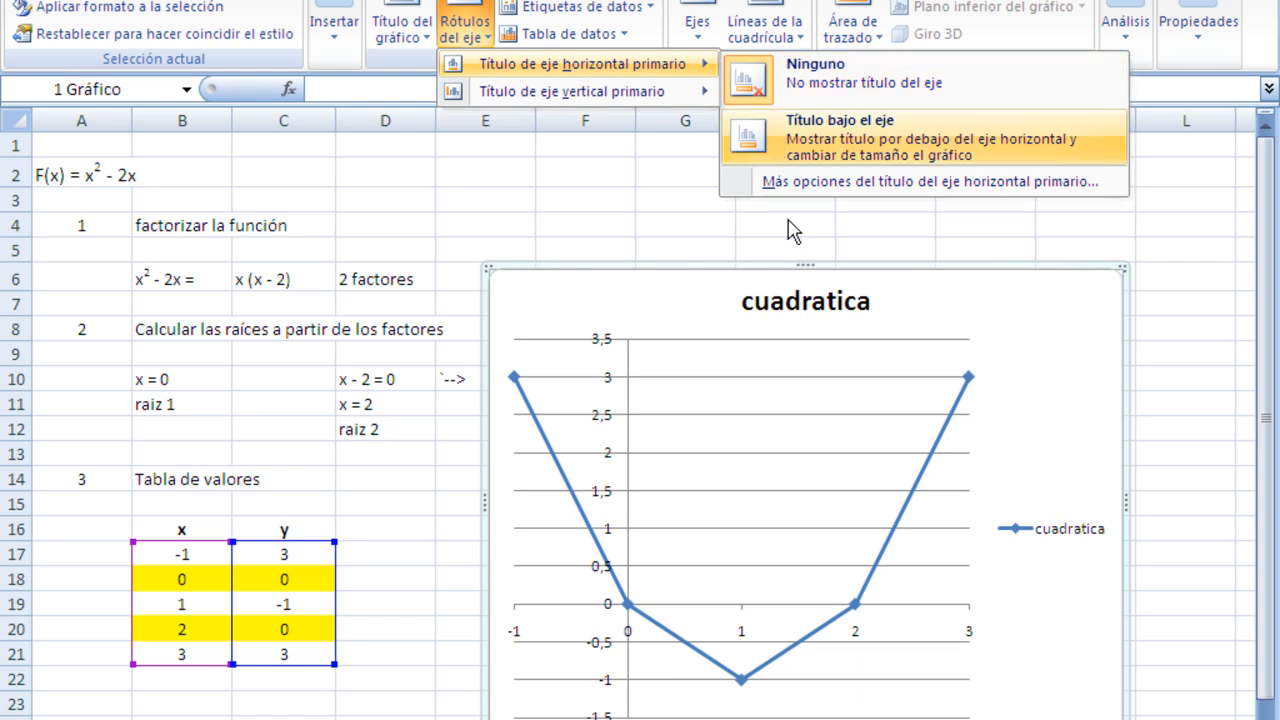
{"action": "left_click", "coordinate": [779, 143]}
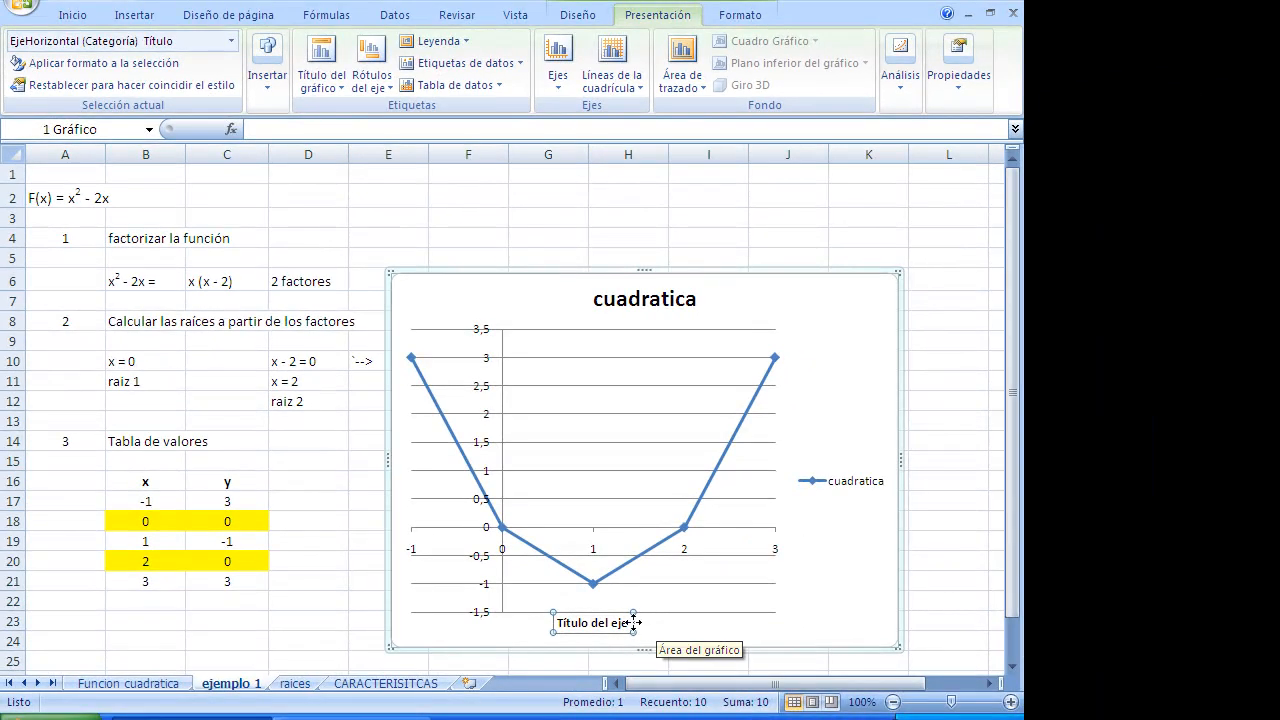
{"action": "left_click", "coordinate": [626, 624]}
{"action": "key", "text": "BackSpace"}
{"action": "key", "text": "BackSpace"}
{"action": "key", "text": "BackSpace"}
{"action": "key", "text": "BackSpace"}
{"action": "key", "text": "BackSpace"}
{"action": "key", "text": "BackSpace"}
{"action": "key", "text": "BackSpace"}
{"action": "key", "text": "BackSpace"}
{"action": "key", "text": "BackSpace"}
{"action": "key", "text": "BackSpace"}
{"action": "key", "text": "BackSpace"}
{"action": "key", "text": "BackSpace"}
{"action": "key", "text": "BackSpace"}
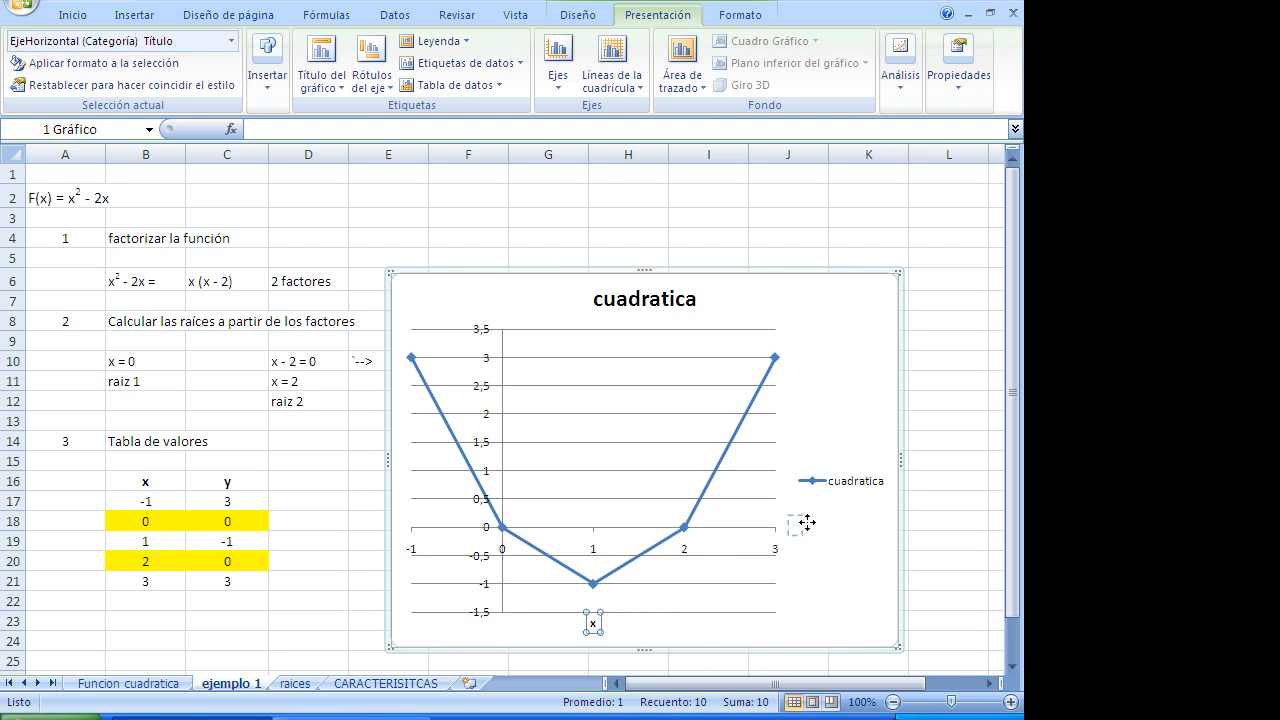
{"action": "left_click_drag", "start_coordinate": [884, 537], "coordinate": [884, 537]}
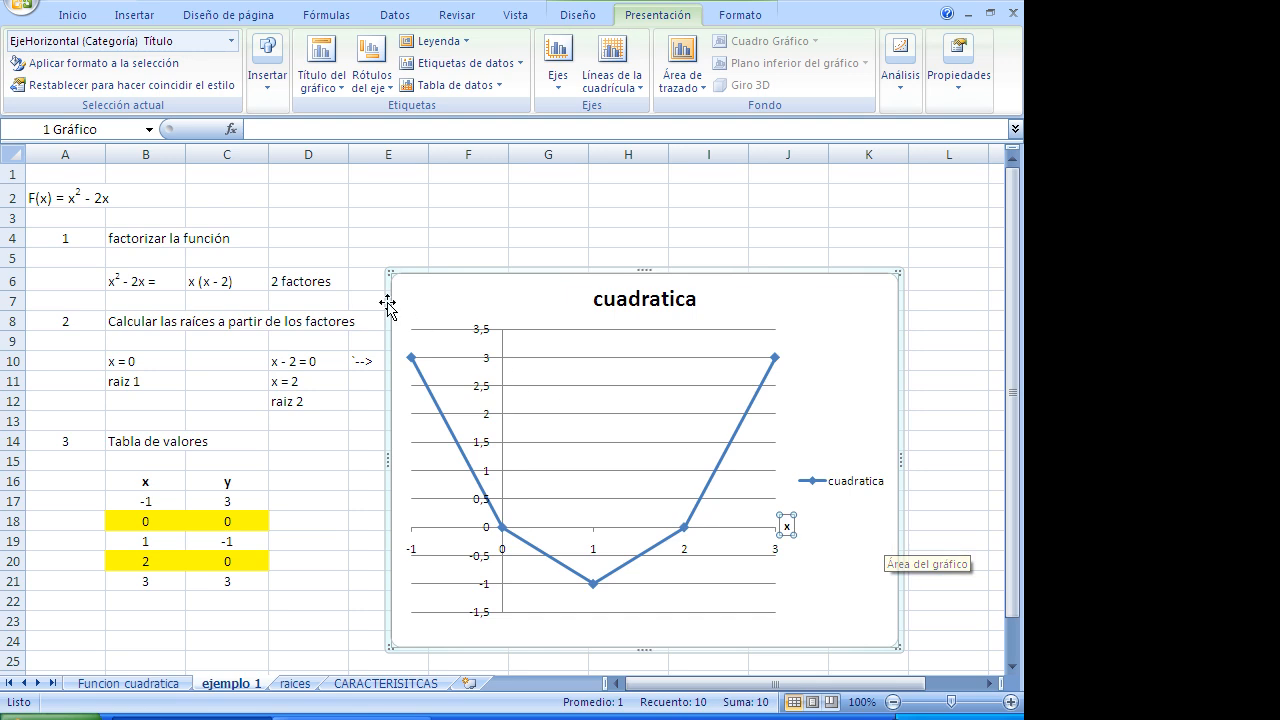
Step: Add a vertical axis title reading y with vertical text and place it above the top of the axis
{"action": "left_click", "coordinate": [371, 82]}
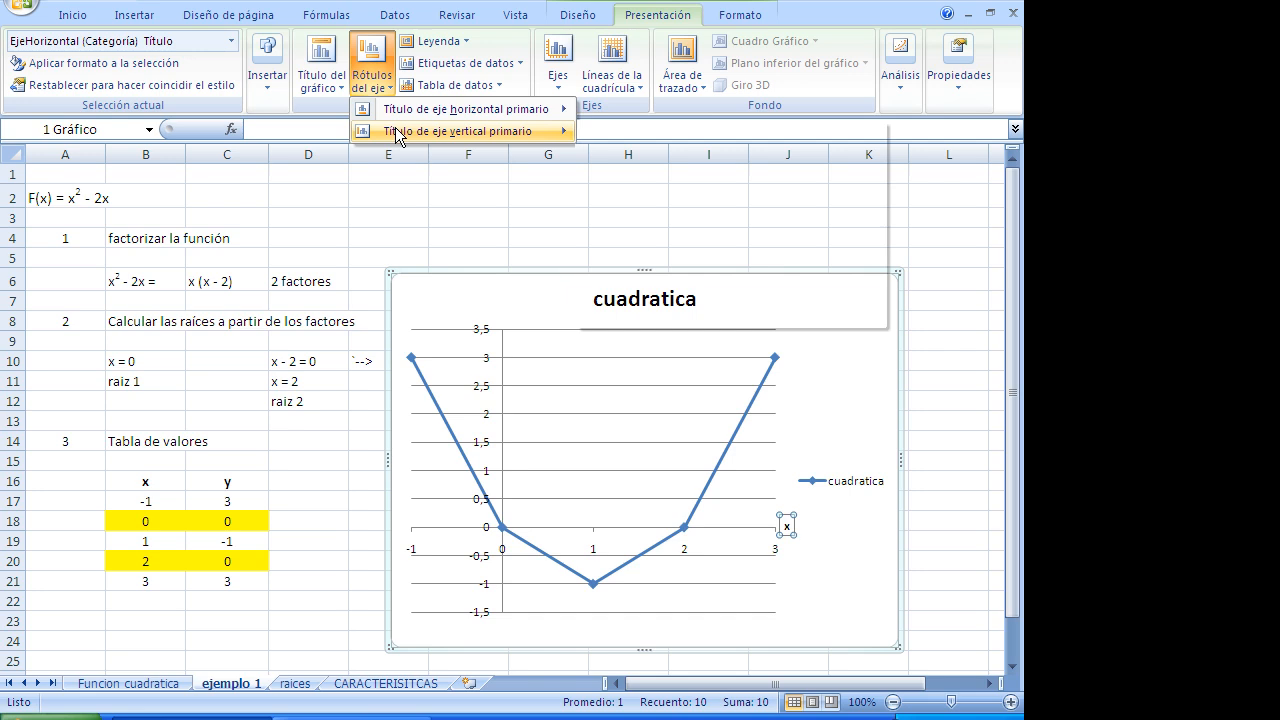
{"action": "mouse_move", "coordinate": [395, 129]}
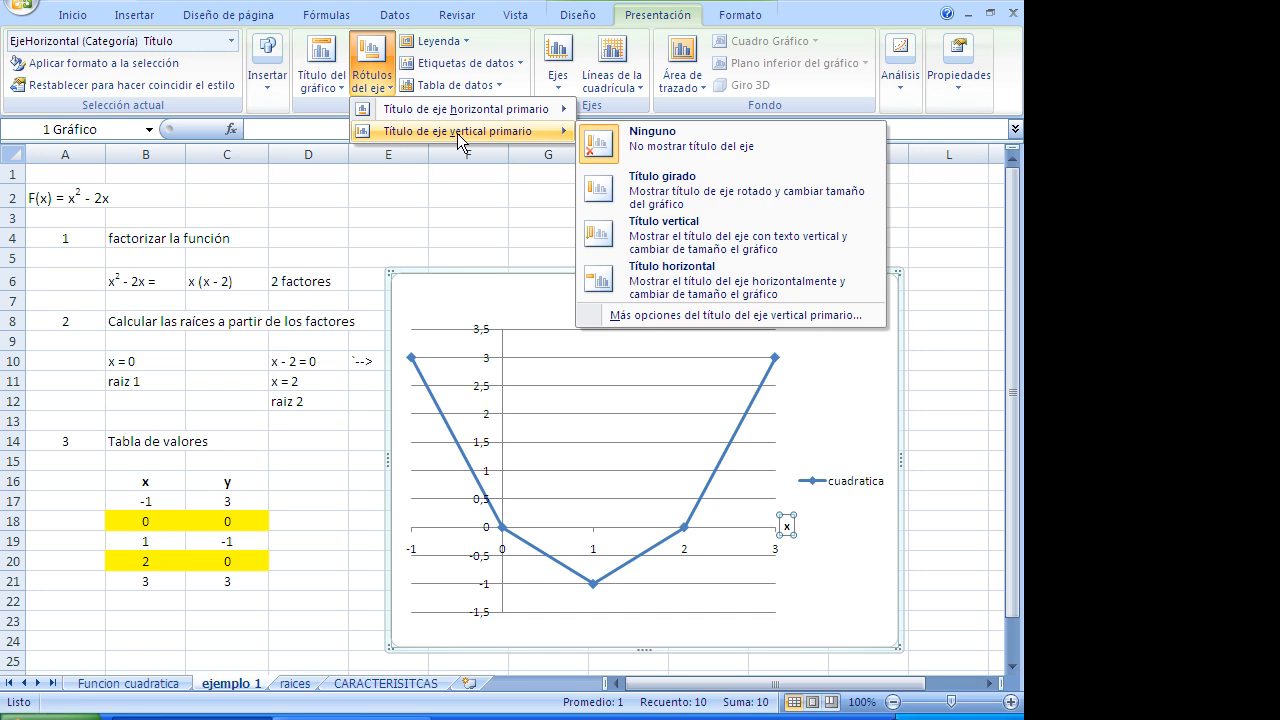
{"action": "left_click", "coordinate": [590, 233]}
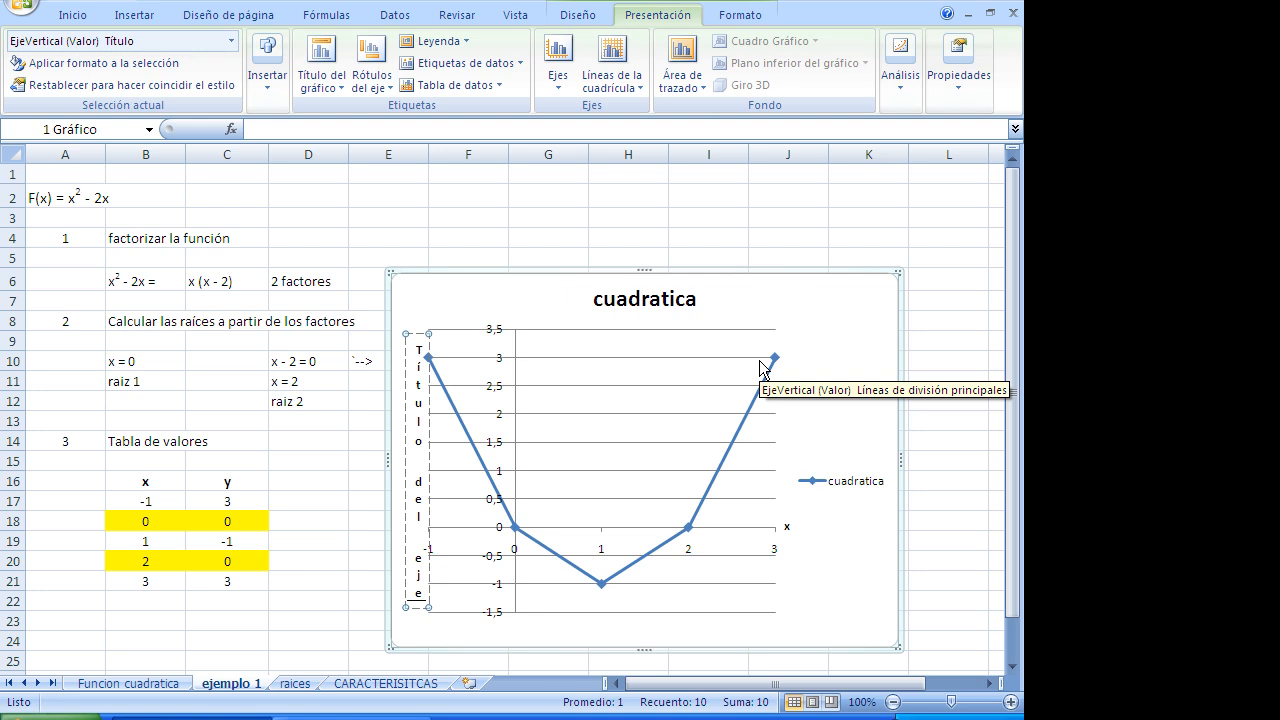
{"action": "key", "text": "BackSpace"}
{"action": "key", "text": "BackSpace"}
{"action": "key", "text": "BackSpace"}
{"action": "key", "text": "BackSpace"}
{"action": "key", "text": "BackSpace"}
{"action": "key", "text": "BackSpace"}
{"action": "type", "text": "y"}
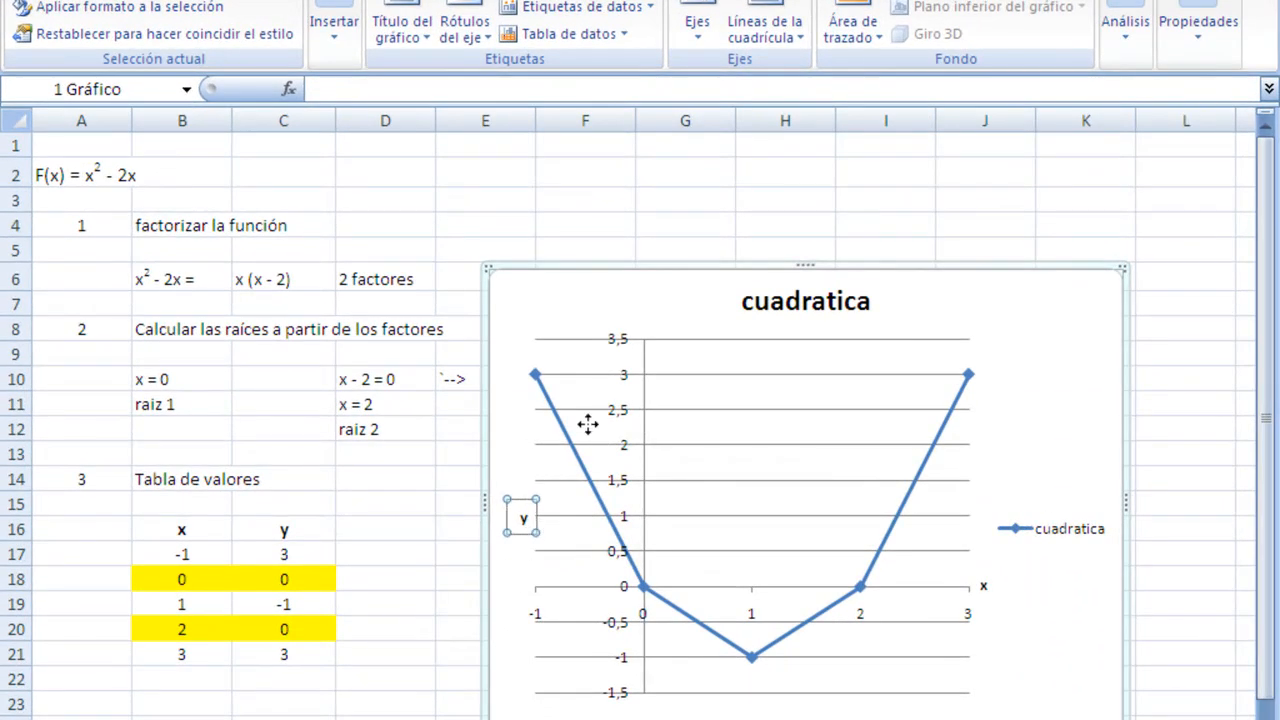
{"action": "left_click_drag", "start_coordinate": [588, 424], "coordinate": [674, 328]}
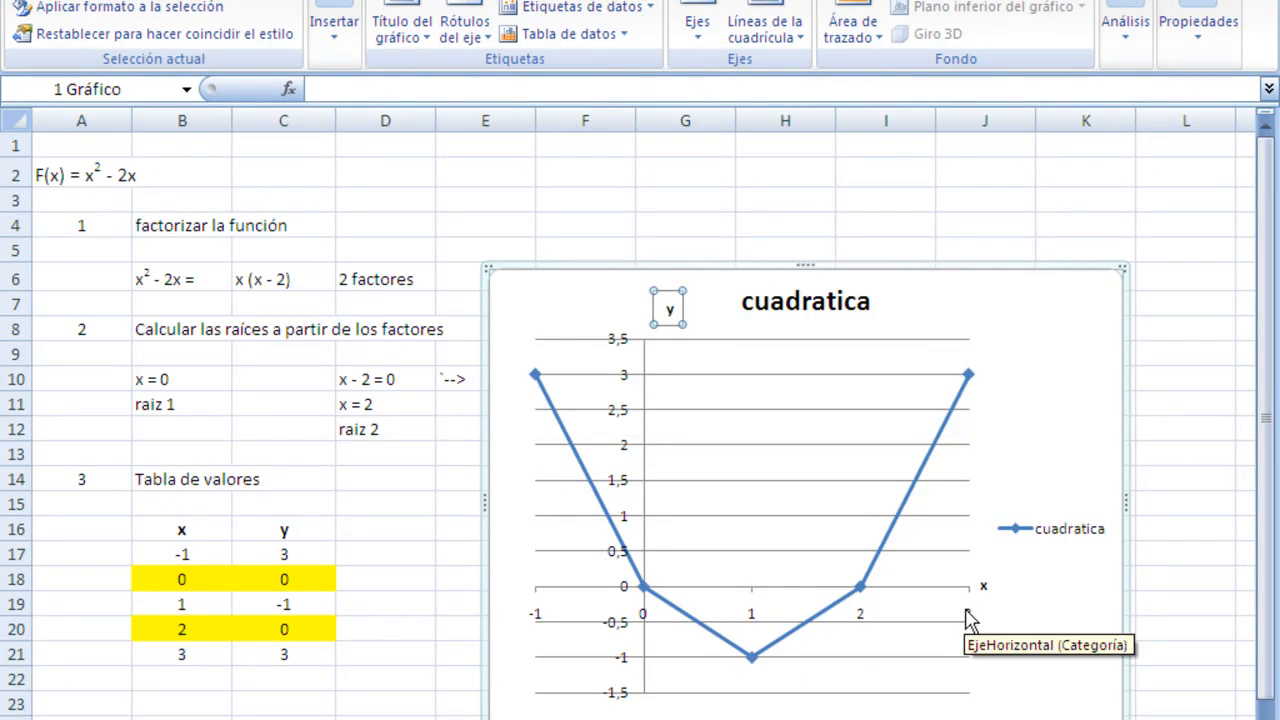
Step: Set the line width of the chart's horizontal axis to 2.5 pt
{"action": "right_click", "coordinate": [967, 618]}
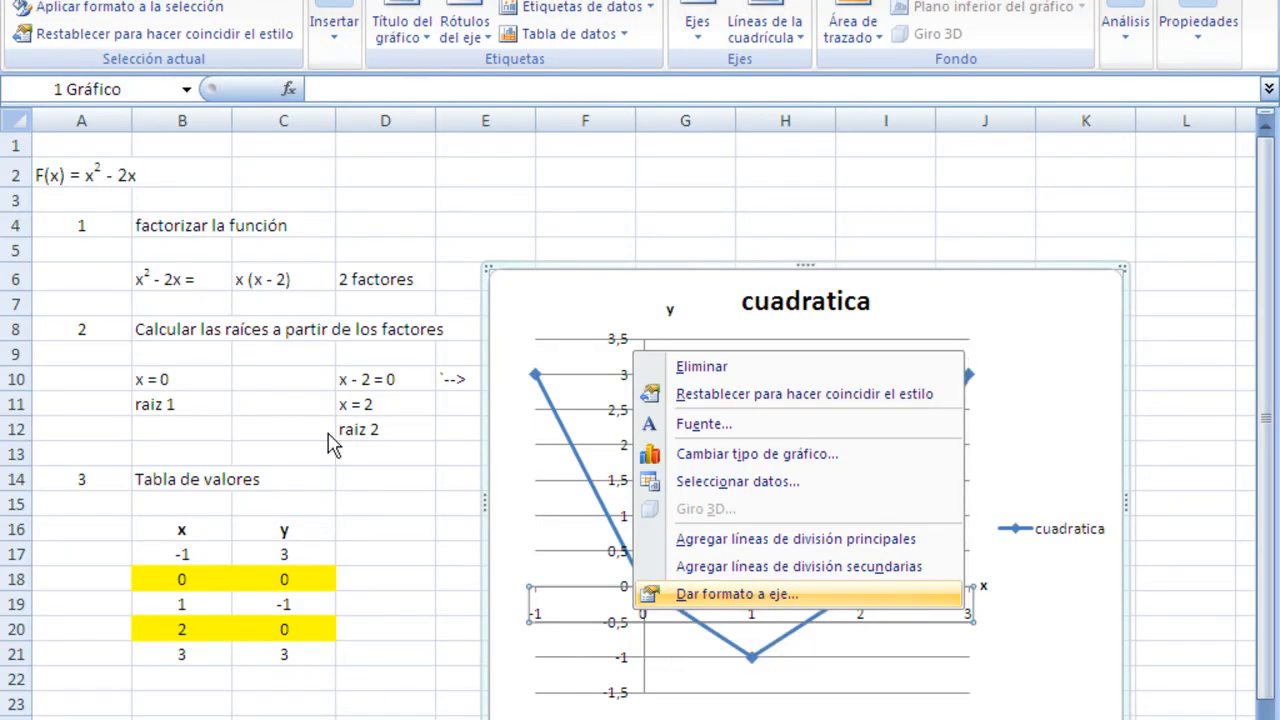
{"action": "key", "text": "Return"}
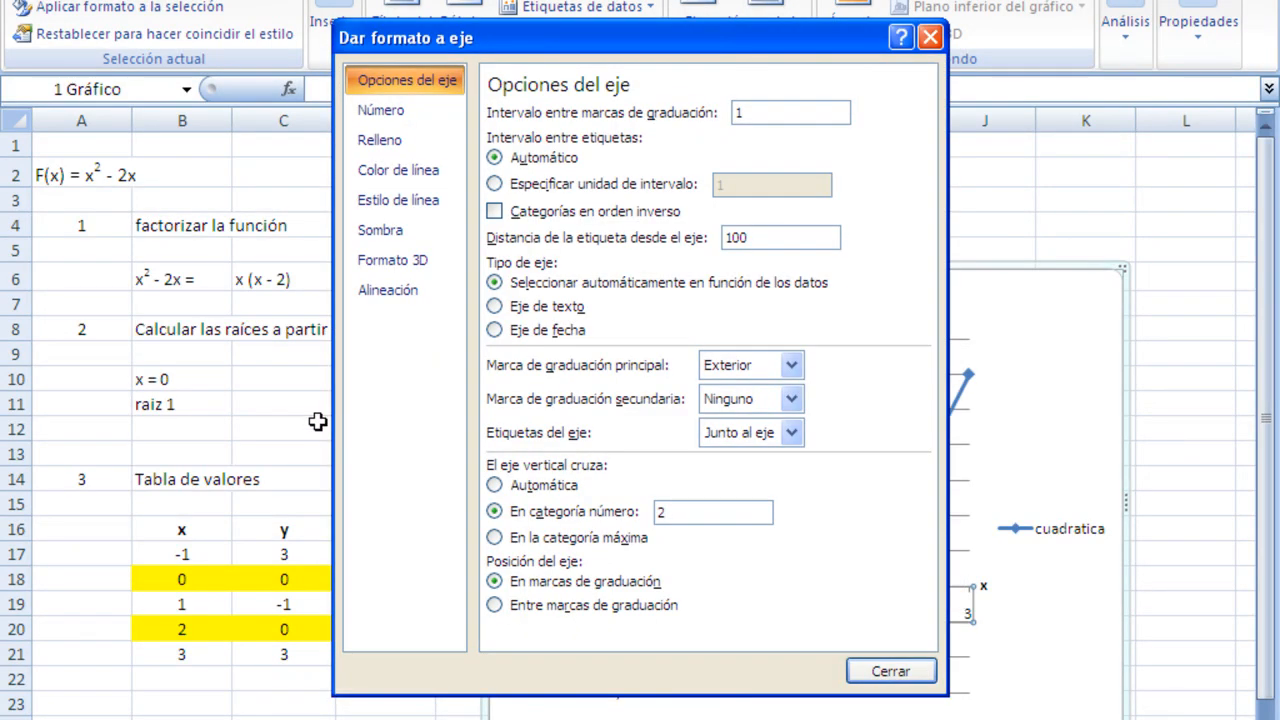
{"action": "left_click", "coordinate": [385, 171]}
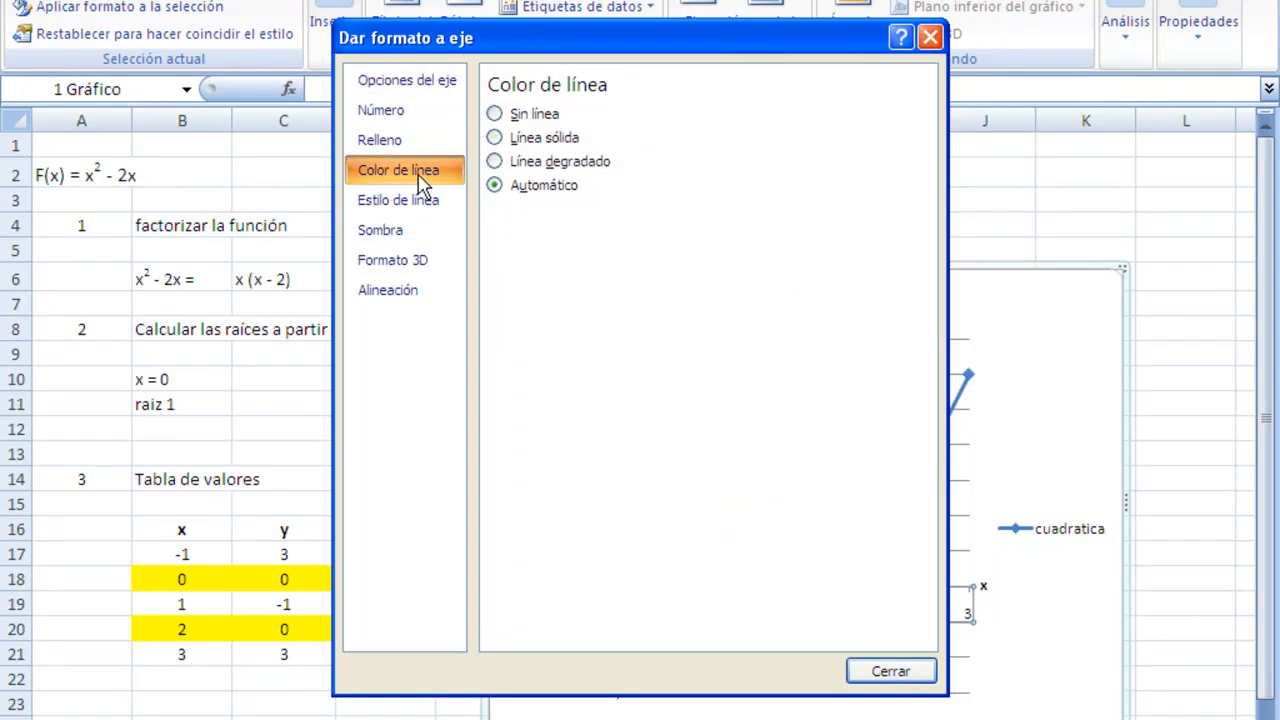
{"action": "left_click", "coordinate": [434, 200]}
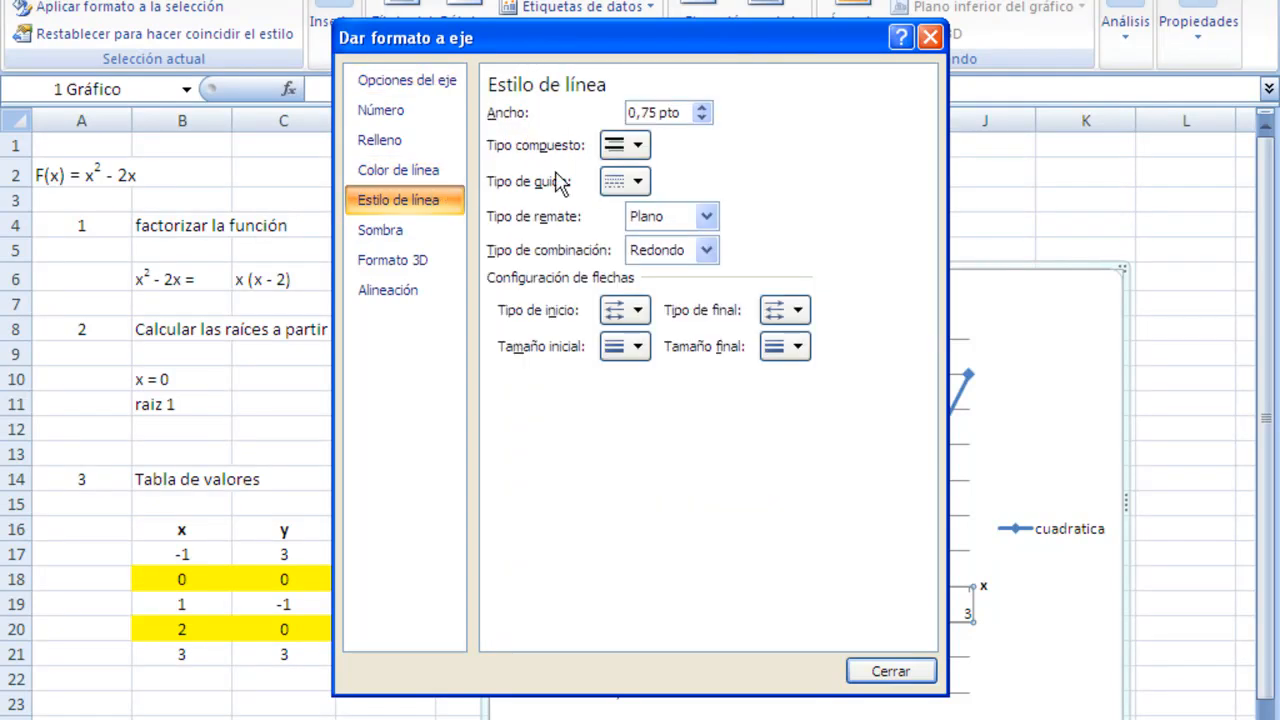
{"action": "left_click", "coordinate": [702, 108]}
{"action": "left_click", "coordinate": [702, 108]}
{"action": "left_click", "coordinate": [702, 108]}
{"action": "left_click", "coordinate": [702, 108]}
{"action": "left_click", "coordinate": [702, 108]}
{"action": "left_click", "coordinate": [702, 108]}
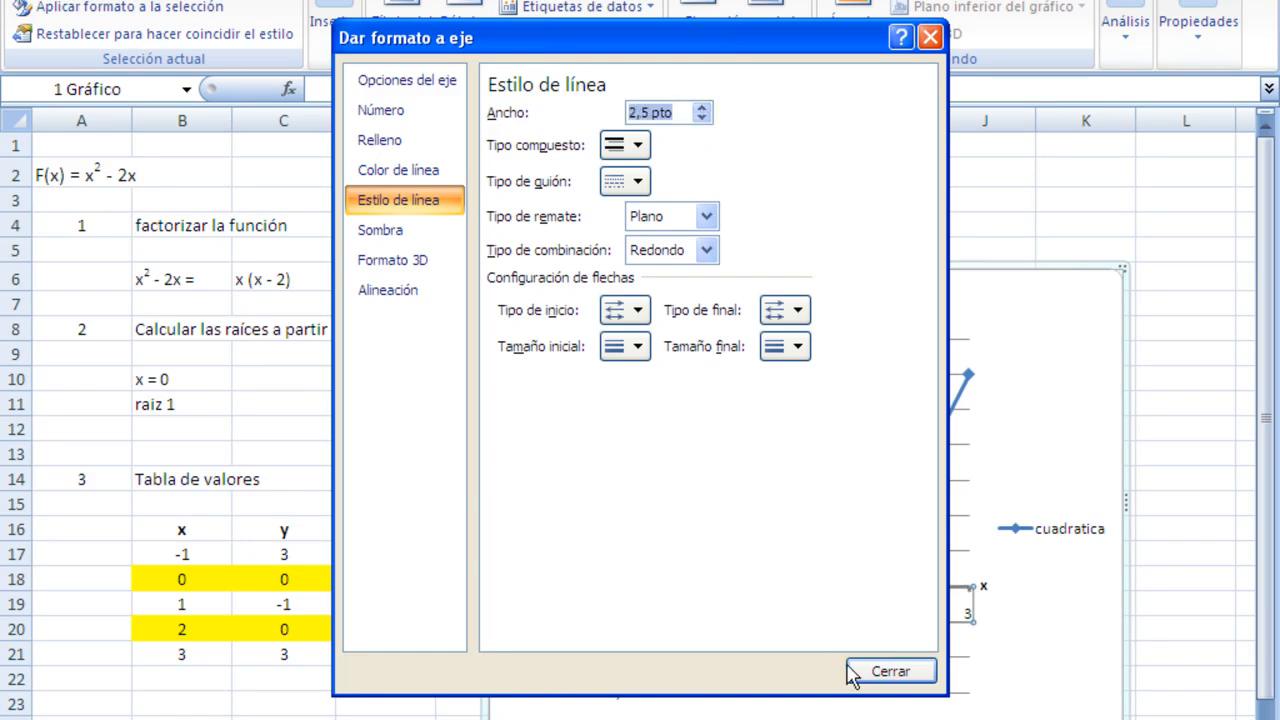
{"action": "left_click", "coordinate": [890, 671]}
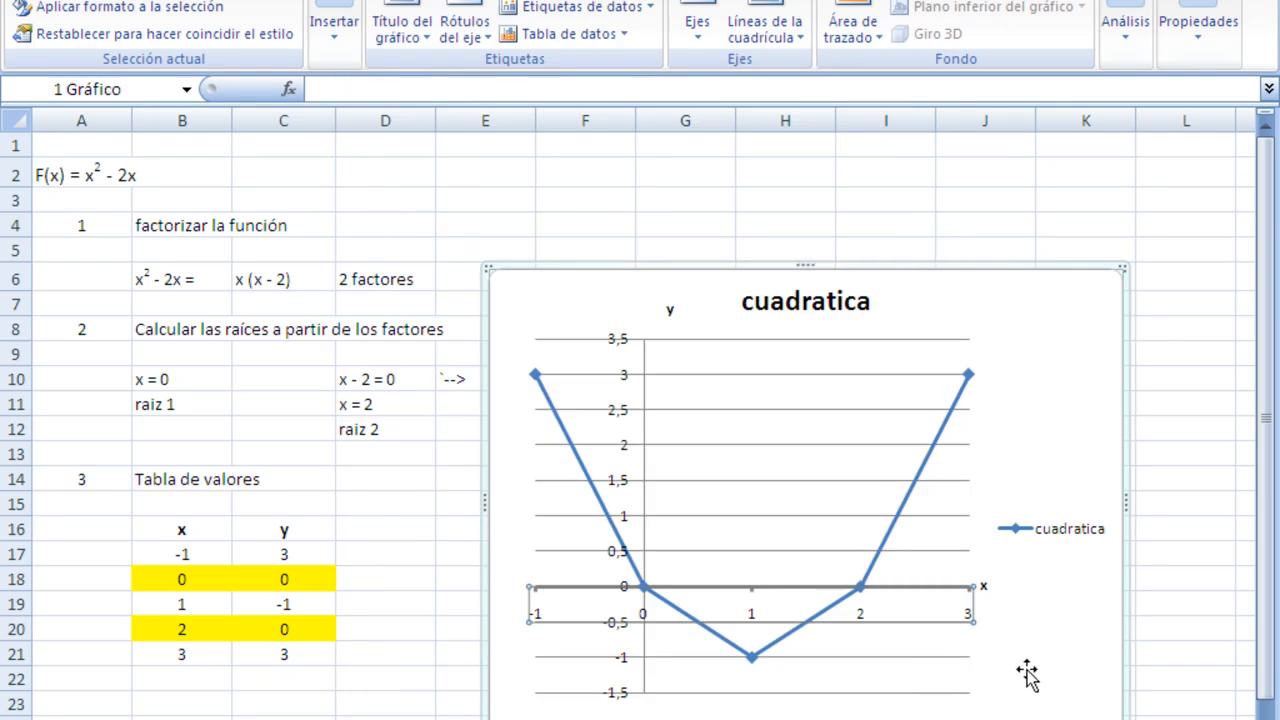
Step: Set the line width of the chart's vertical axis to 2.5 pt
{"action": "left_click", "coordinate": [622, 342]}
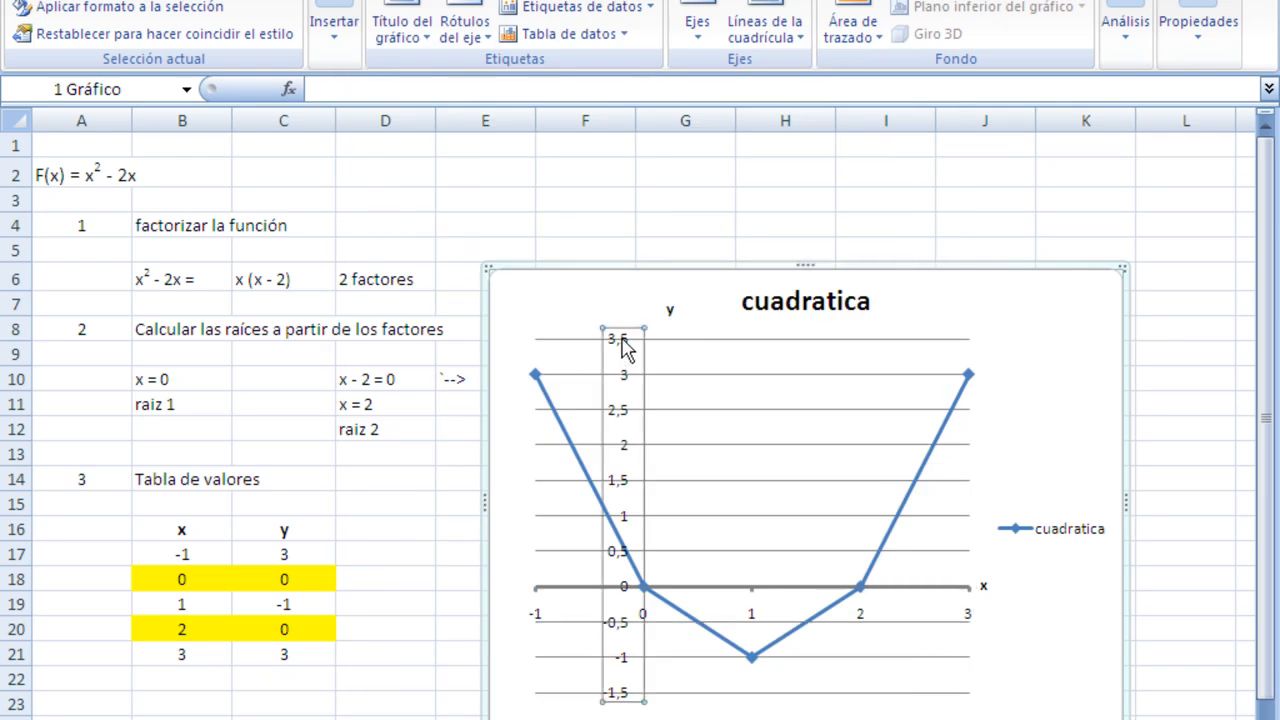
{"action": "right_click", "coordinate": [622, 342]}
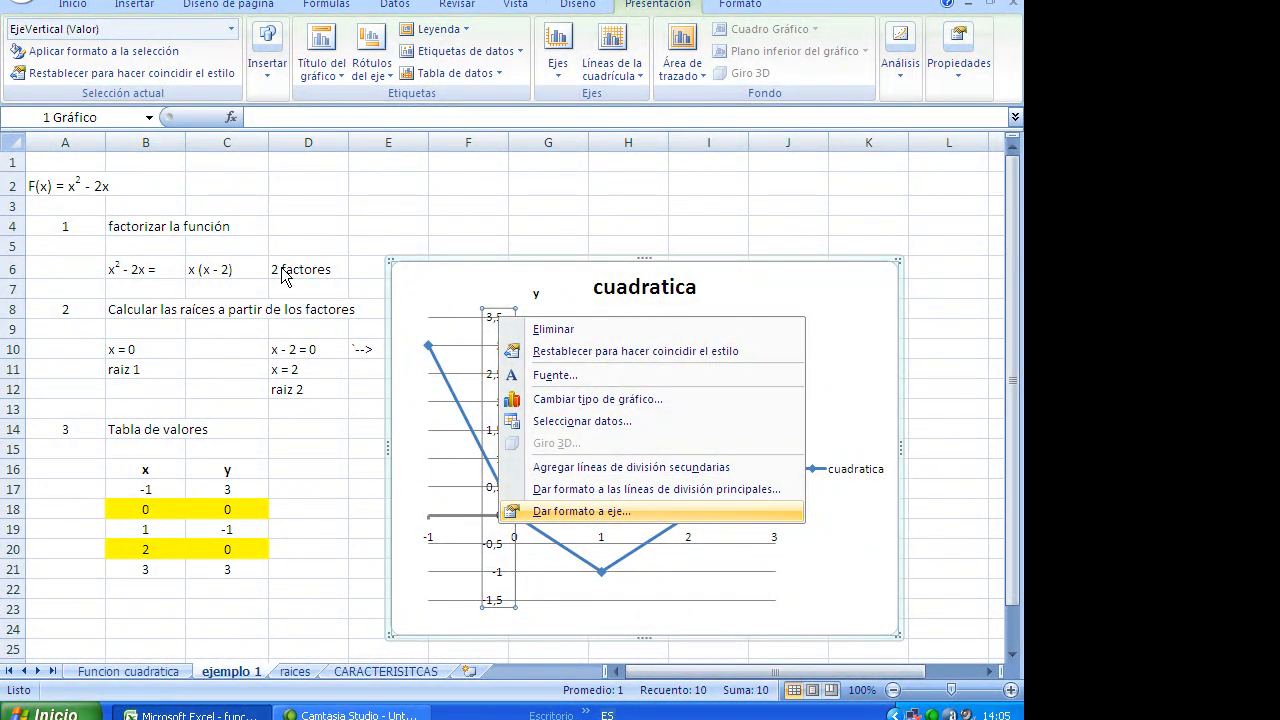
{"action": "key", "text": "Return"}
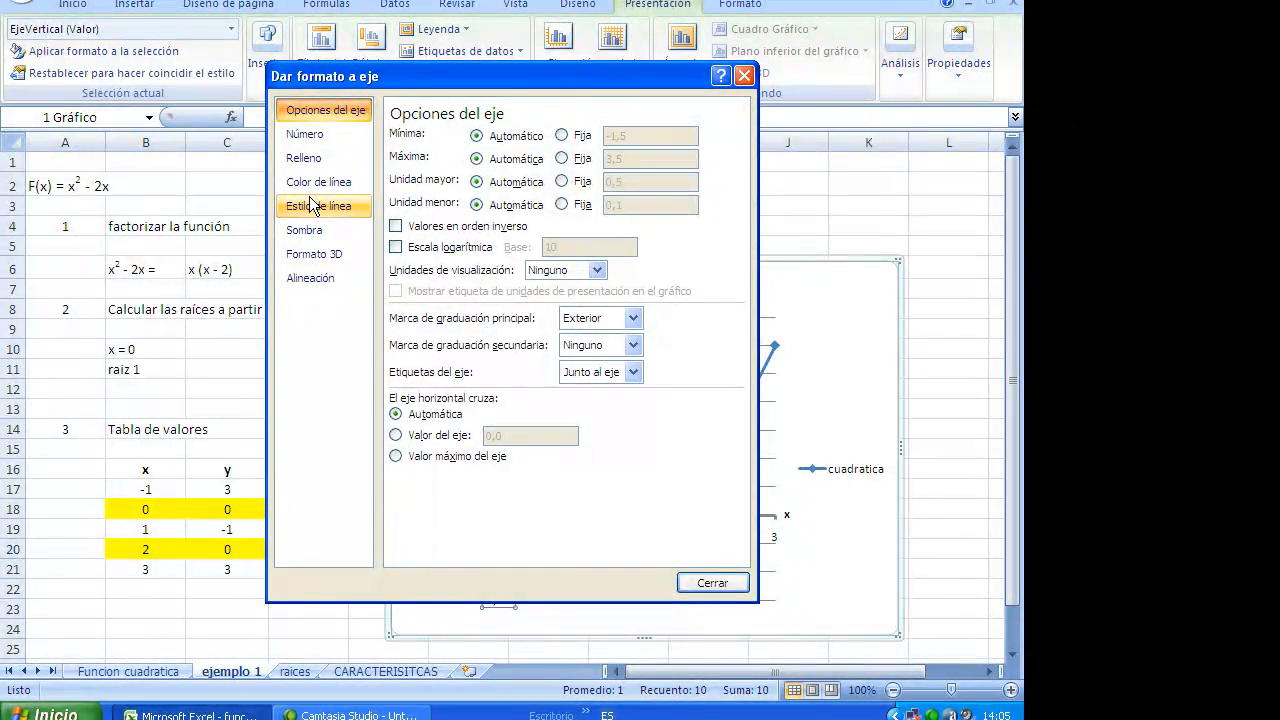
{"action": "left_click", "coordinate": [313, 205]}
{"action": "left_click", "coordinate": [561, 132]}
{"action": "left_click", "coordinate": [561, 132]}
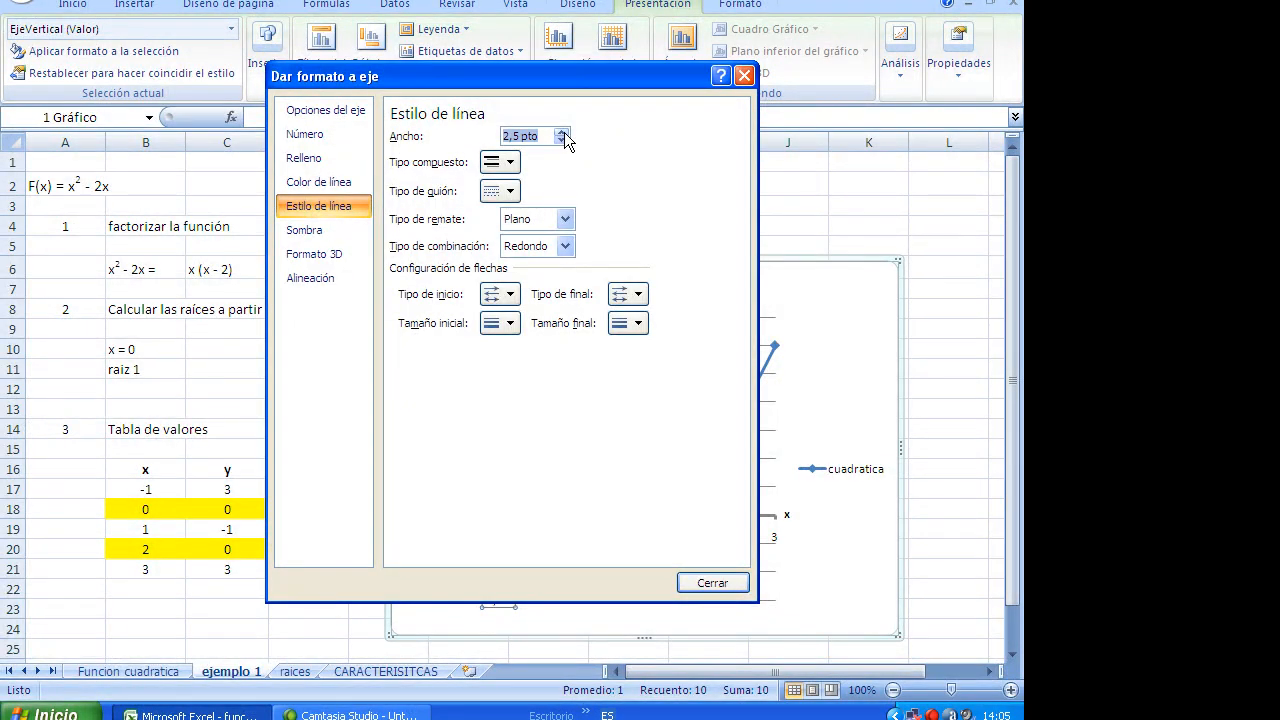
{"action": "left_click", "coordinate": [712, 583]}
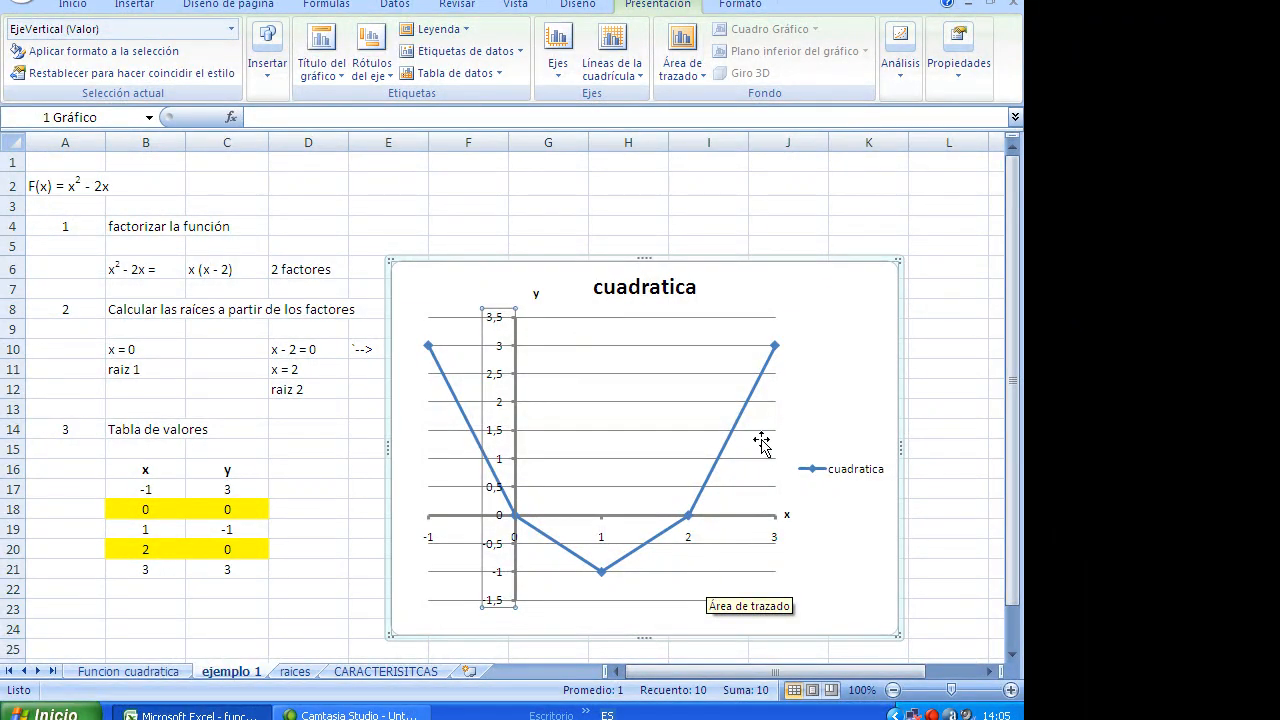
{"action": "left_click", "coordinate": [859, 347]}
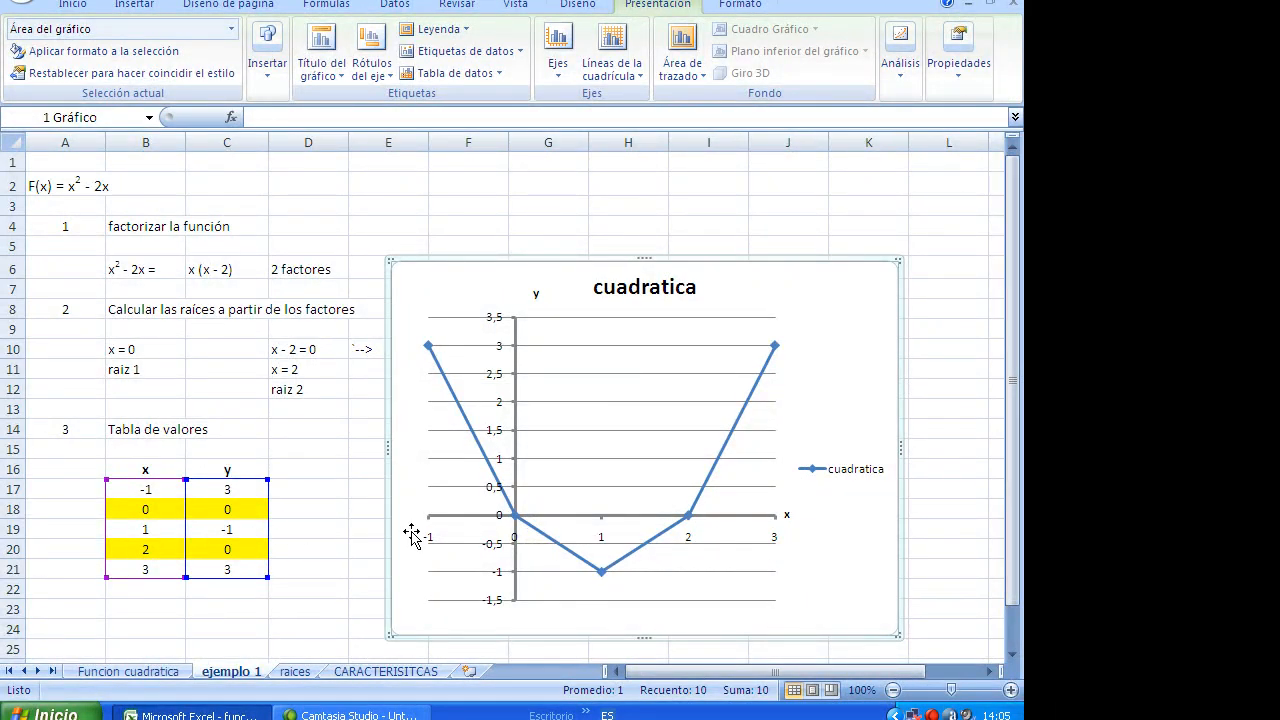
Step: Set the first x value of the value table in B17 to -2 and extend the table's formulas down to row 25
{"action": "left_click", "coordinate": [1016, 657]}
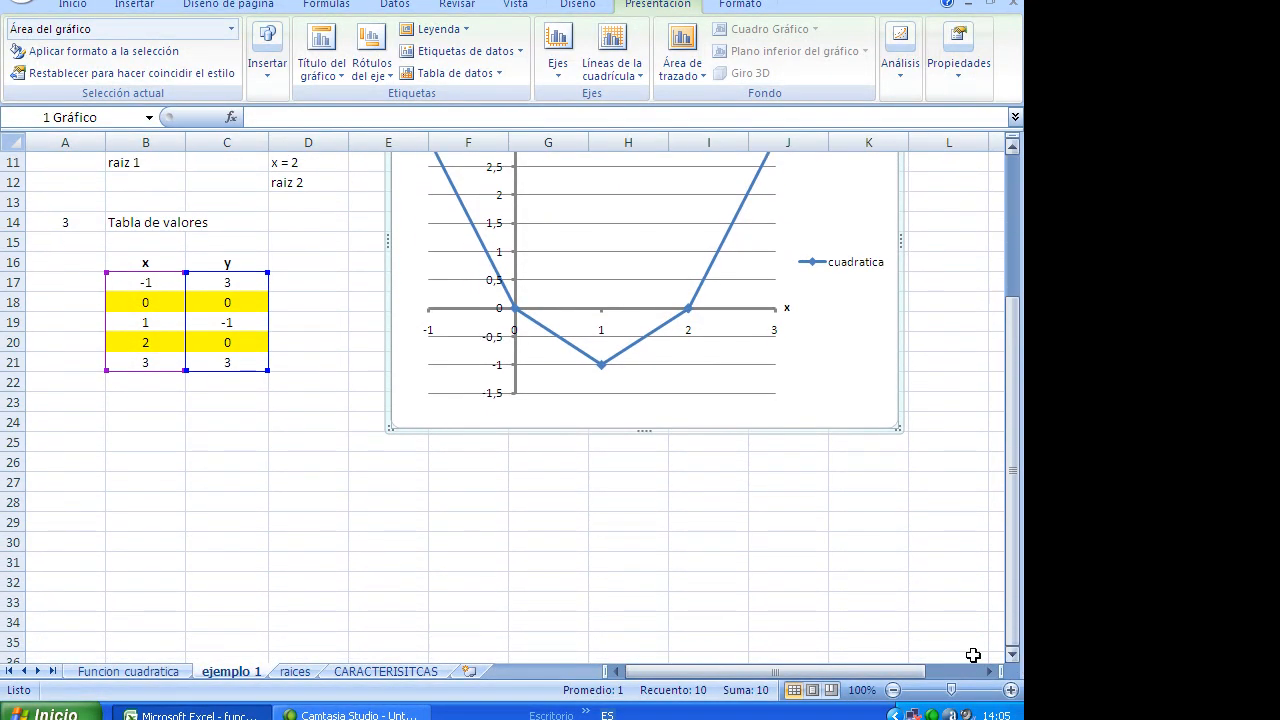
{"action": "left_click", "coordinate": [142, 283]}
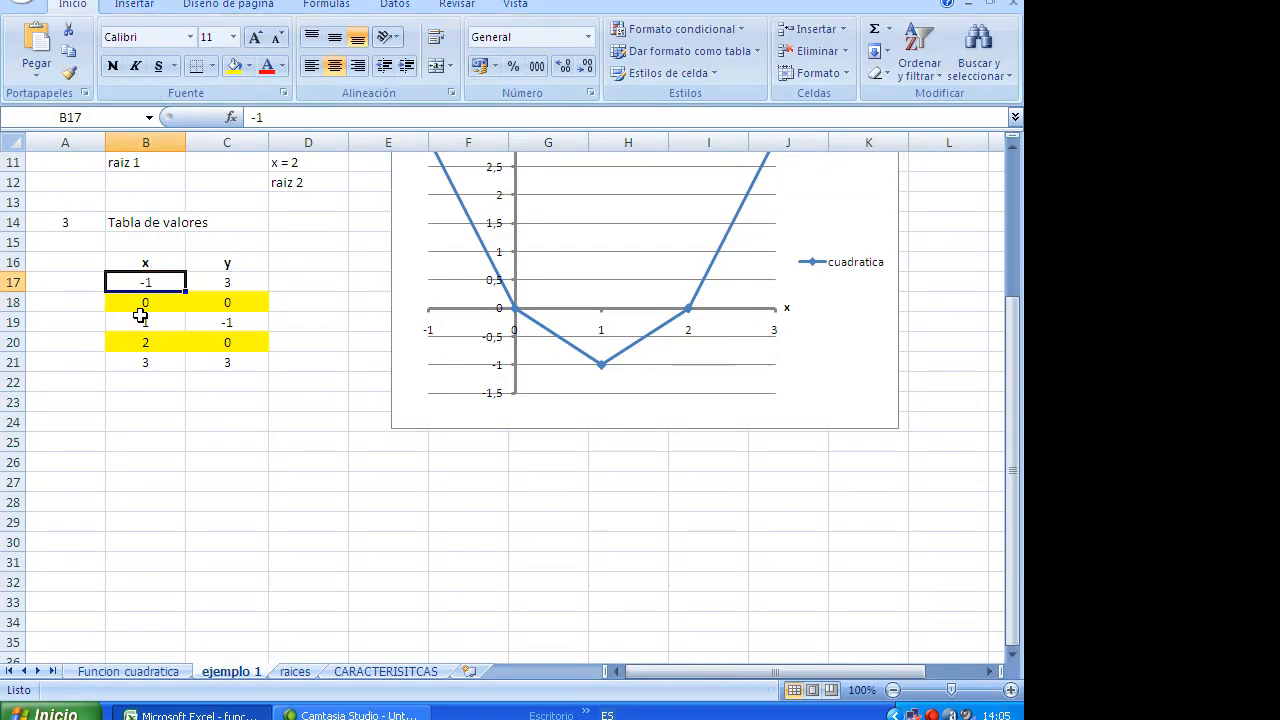
{"action": "type", "text": "-"}
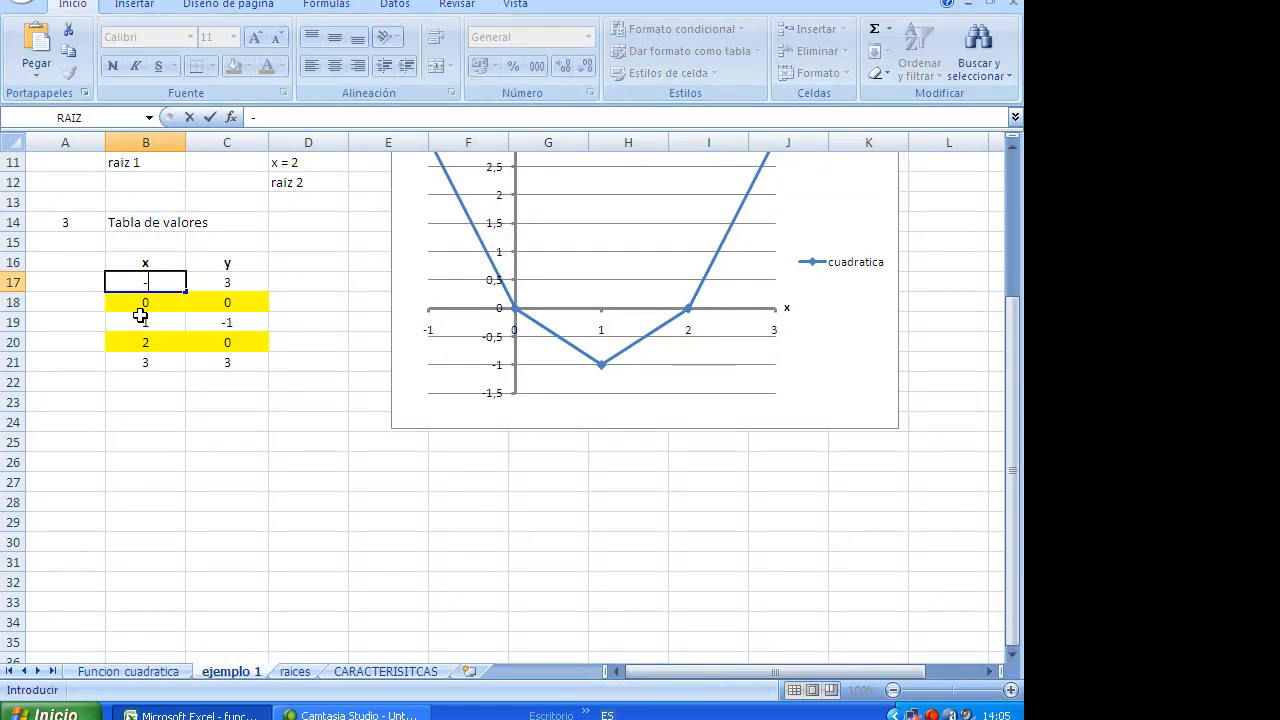
{"action": "key", "text": "Return"}
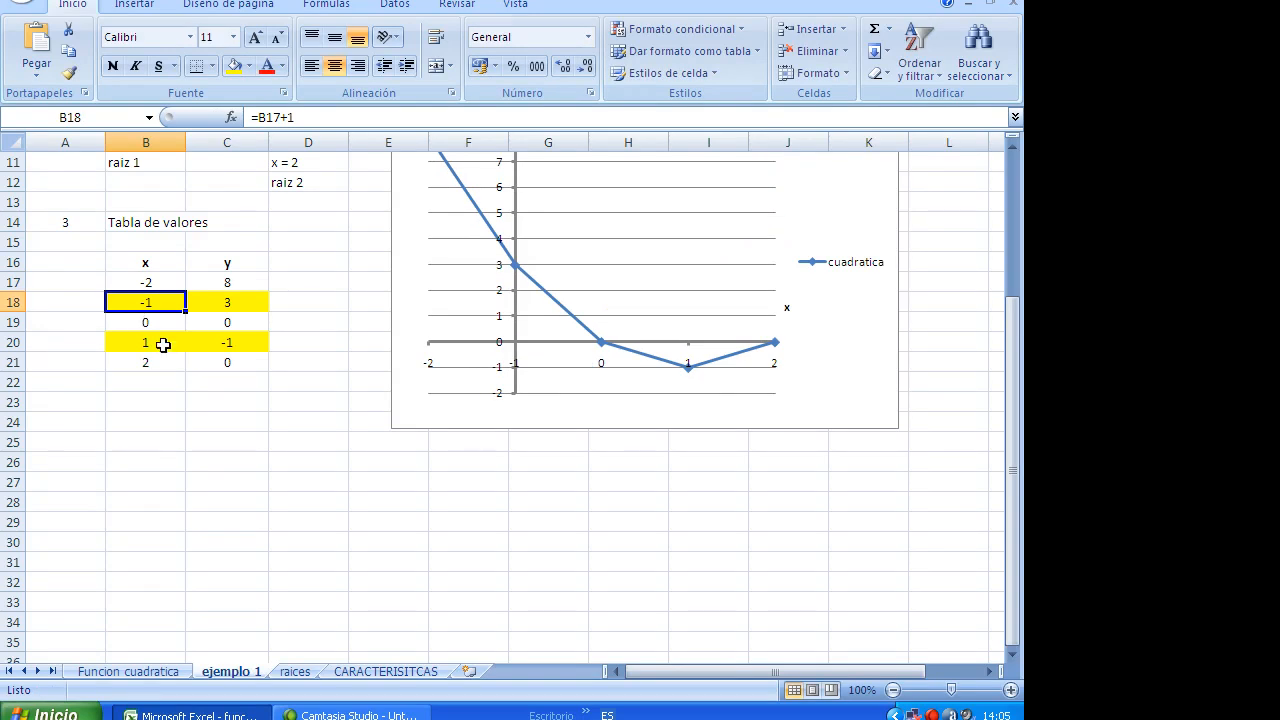
{"action": "left_click_drag", "start_coordinate": [161, 361], "coordinate": [266, 455]}
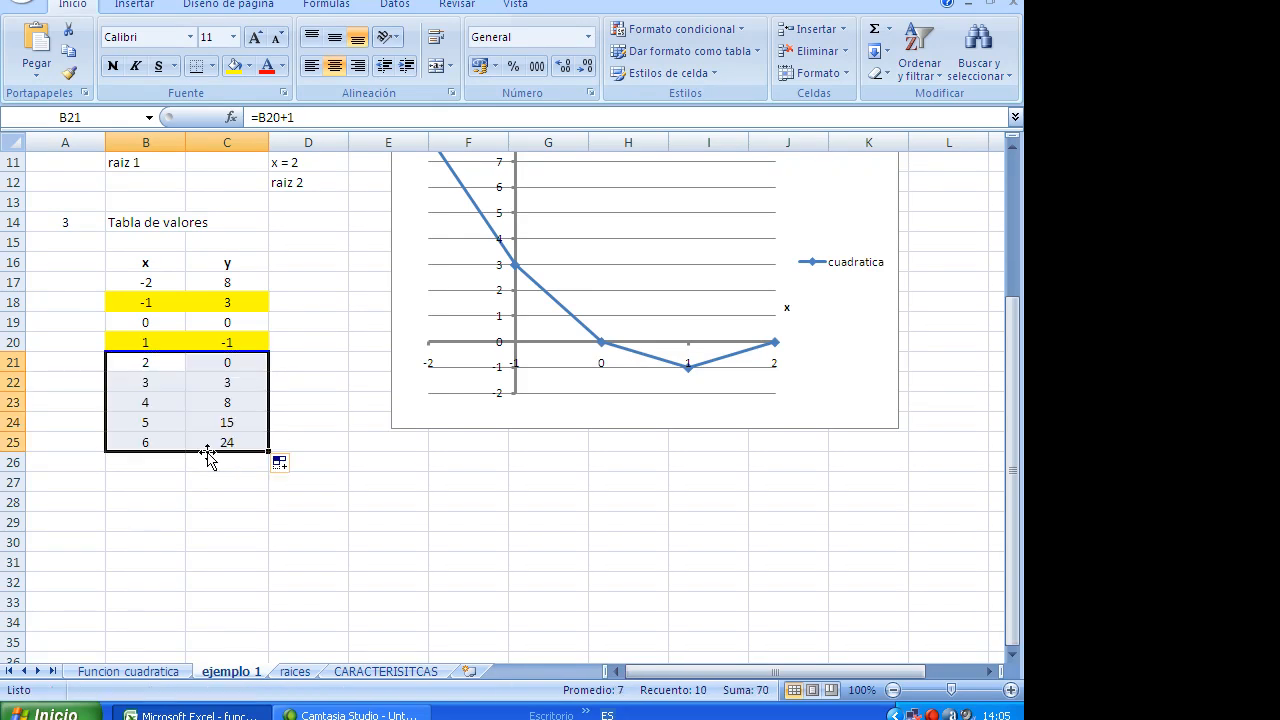
{"action": "left_click", "coordinate": [323, 325]}
Step: Remove the fill colour from cells B18:C20 of the value table
{"action": "scroll", "coordinate": [325, 405], "scroll_direction": "up", "scroll_amount": 2}
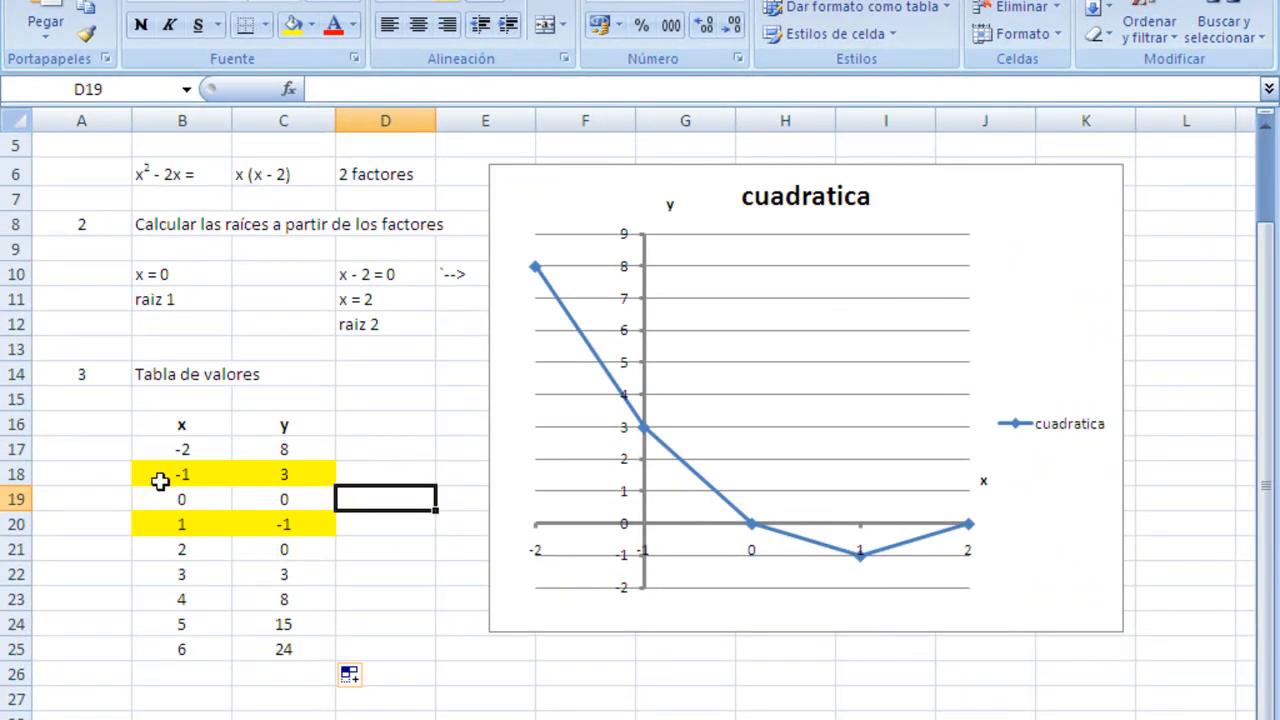
{"action": "left_click_drag", "start_coordinate": [150, 476], "coordinate": [274, 523]}
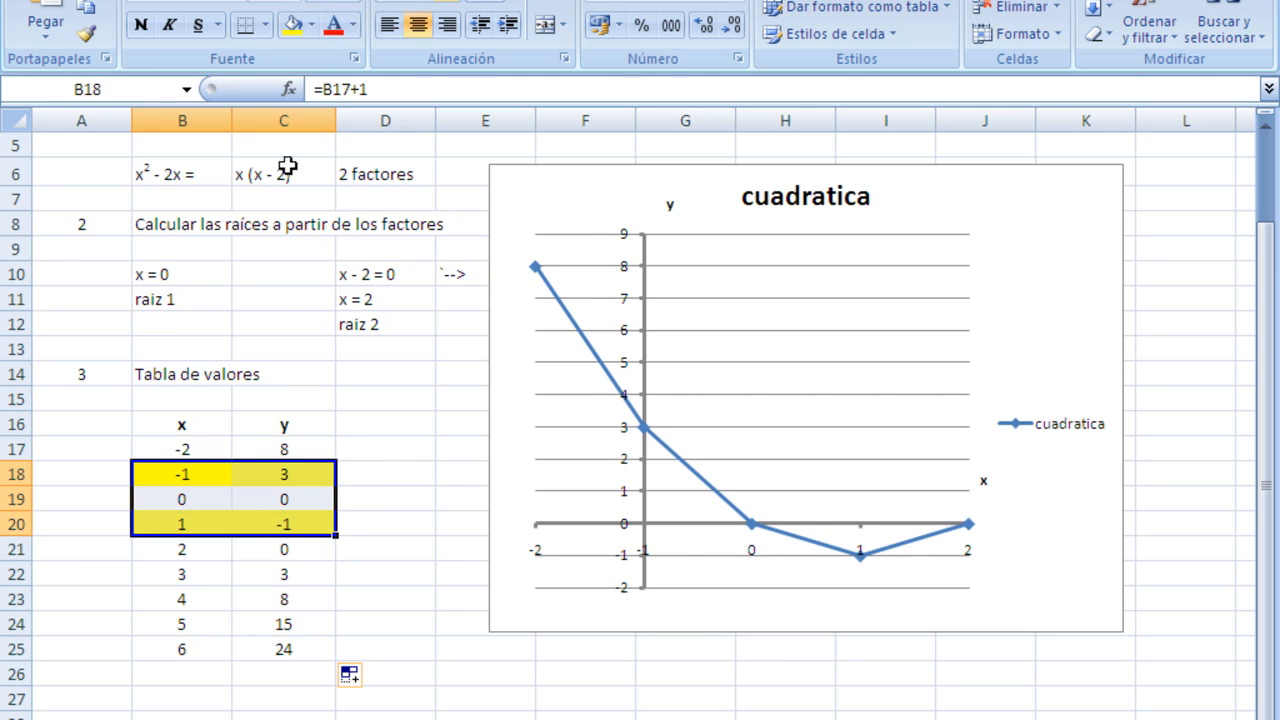
{"action": "left_click", "coordinate": [311, 28]}
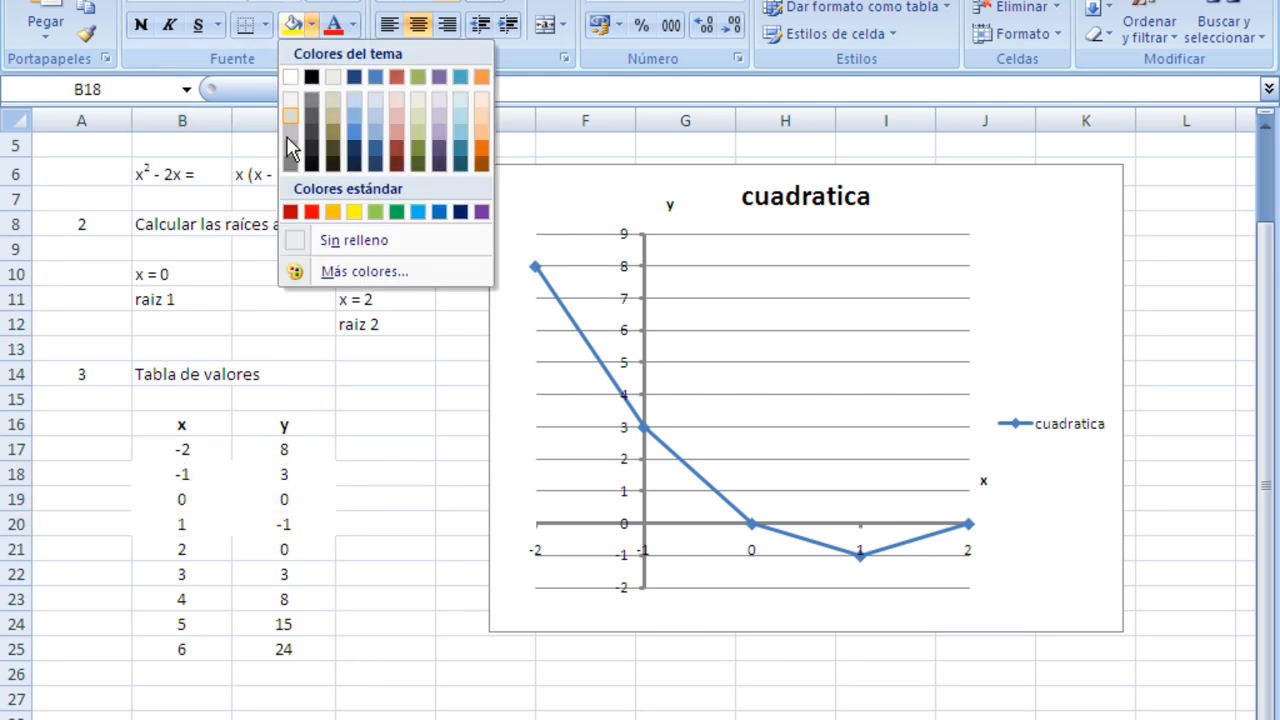
{"action": "left_click", "coordinate": [330, 240]}
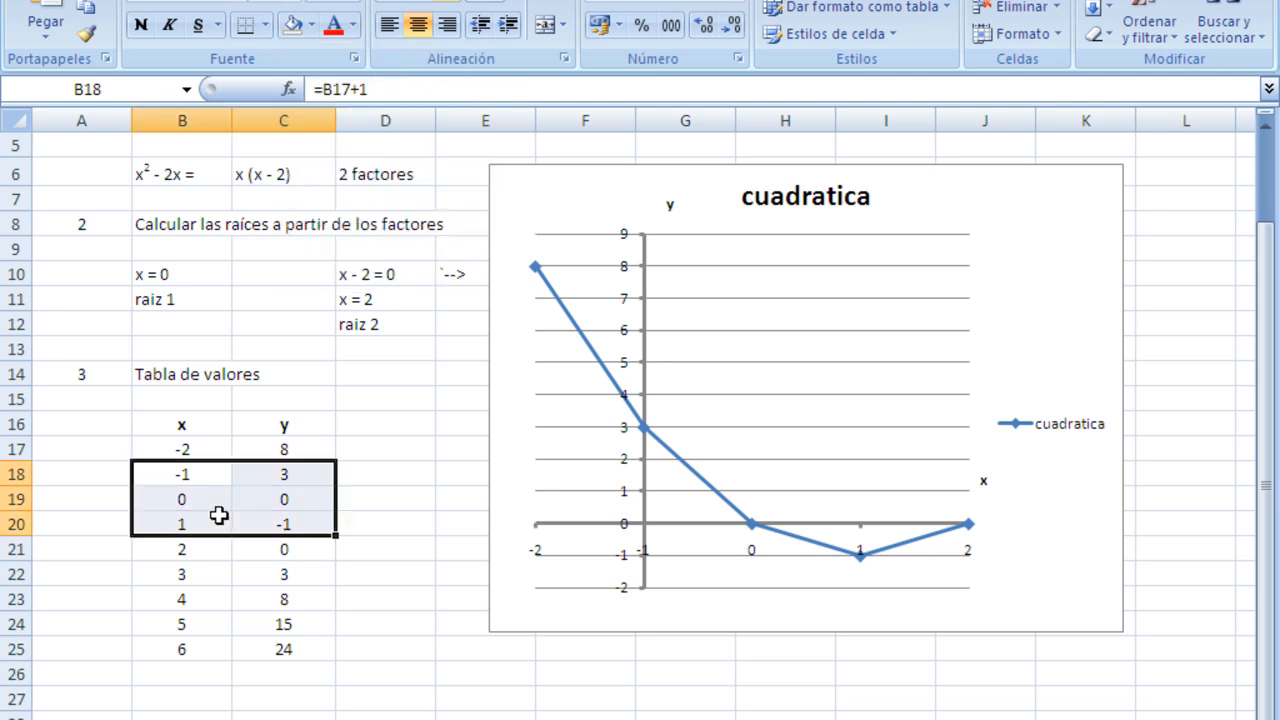
Step: Highlight the root rows B19:C19 and B21:C21 of the value table with yellow fill
{"action": "left_click", "coordinate": [182, 493]}
{"action": "left_click_drag", "start_coordinate": [182, 493], "coordinate": [252, 492]}
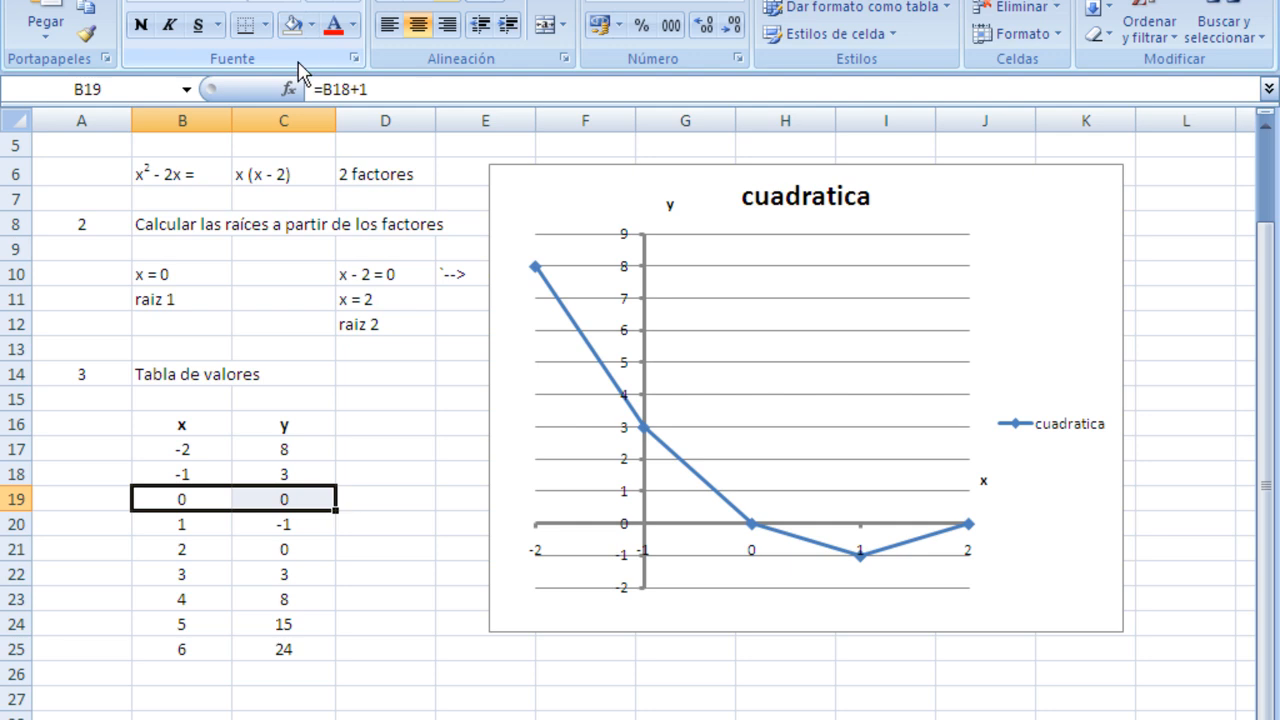
{"action": "left_click", "coordinate": [313, 25]}
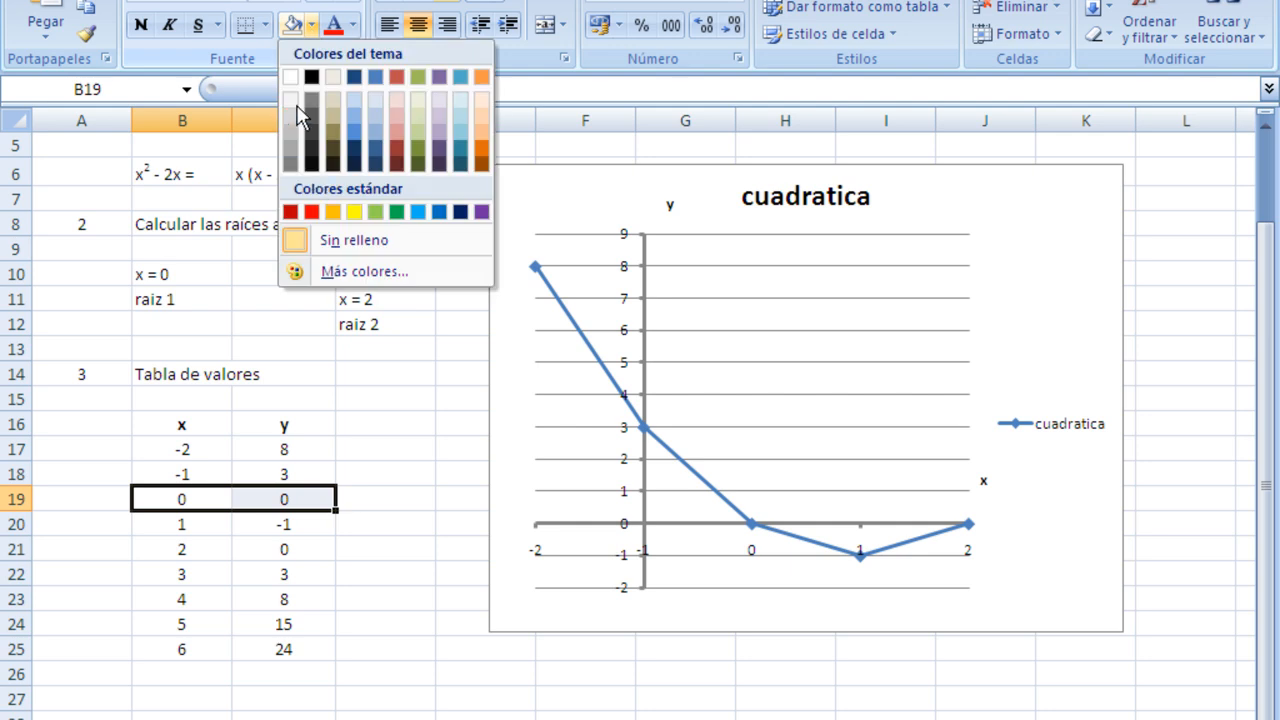
{"action": "left_click", "coordinate": [354, 211]}
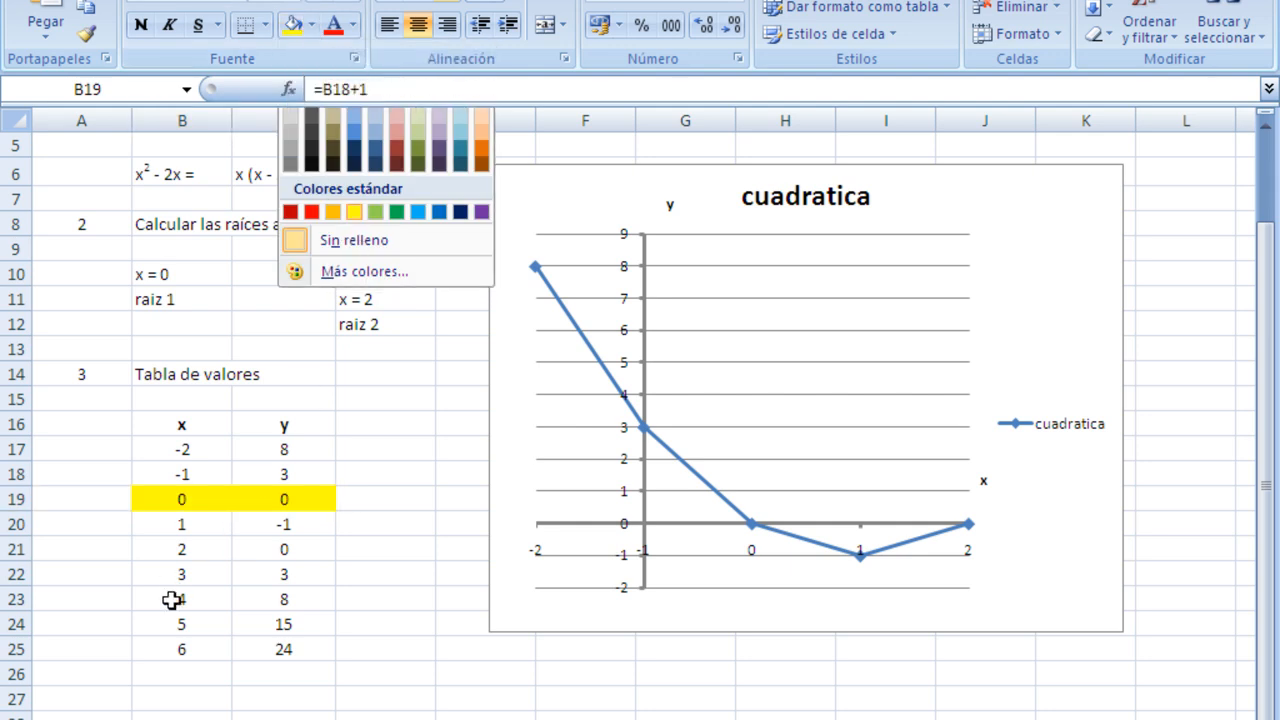
{"action": "left_click_drag", "start_coordinate": [169, 556], "coordinate": [249, 549]}
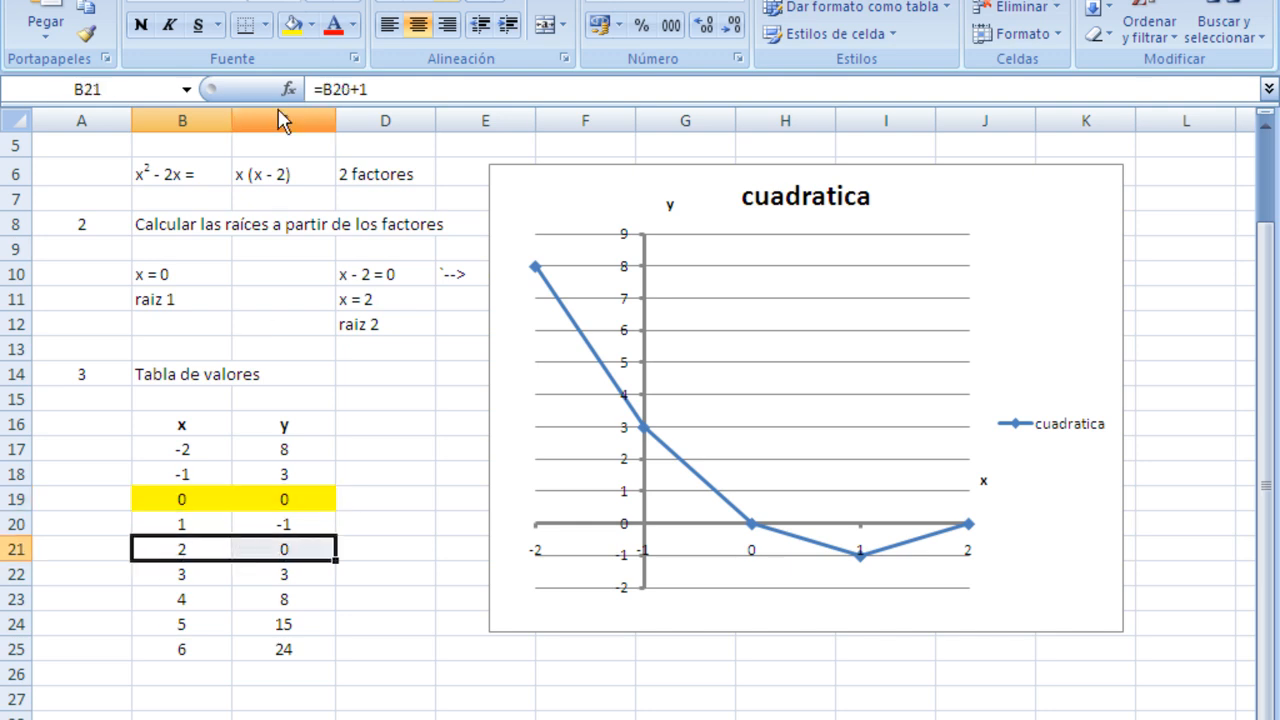
{"action": "left_click", "coordinate": [292, 24]}
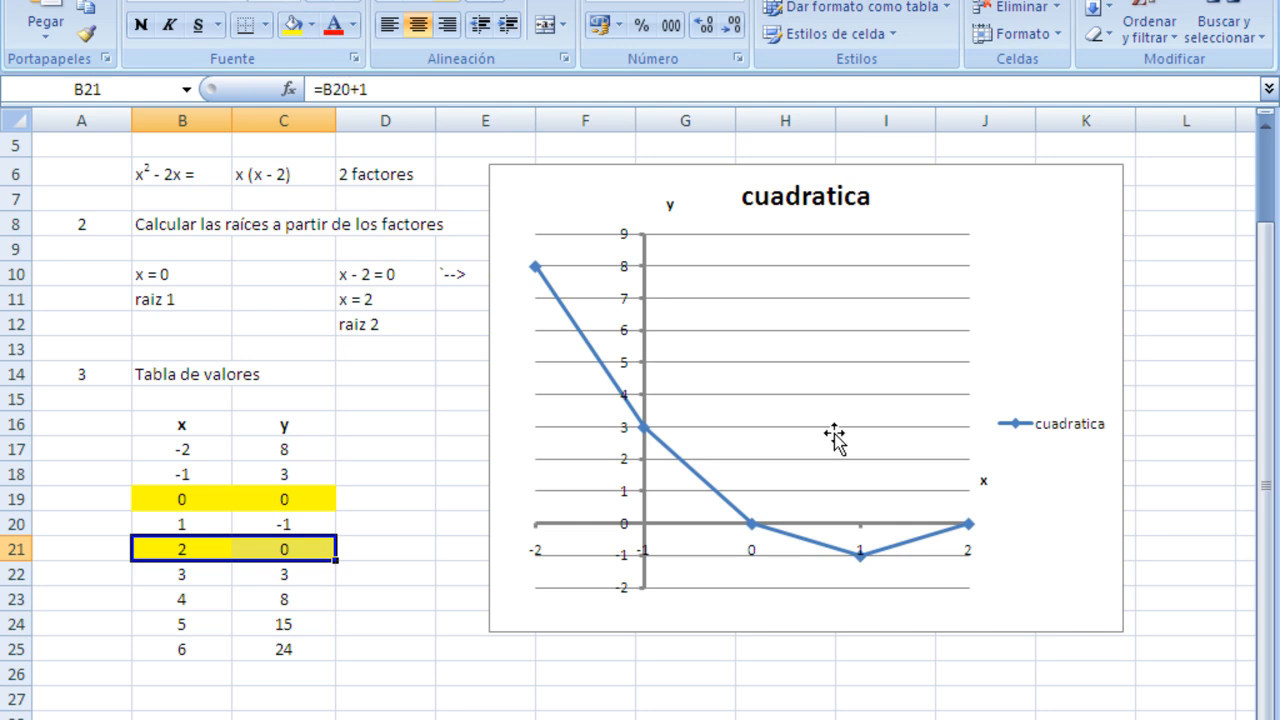
Step: Edit the chart's cuadratica series so its values come from C17:C25
{"action": "left_click", "coordinate": [1051, 294]}
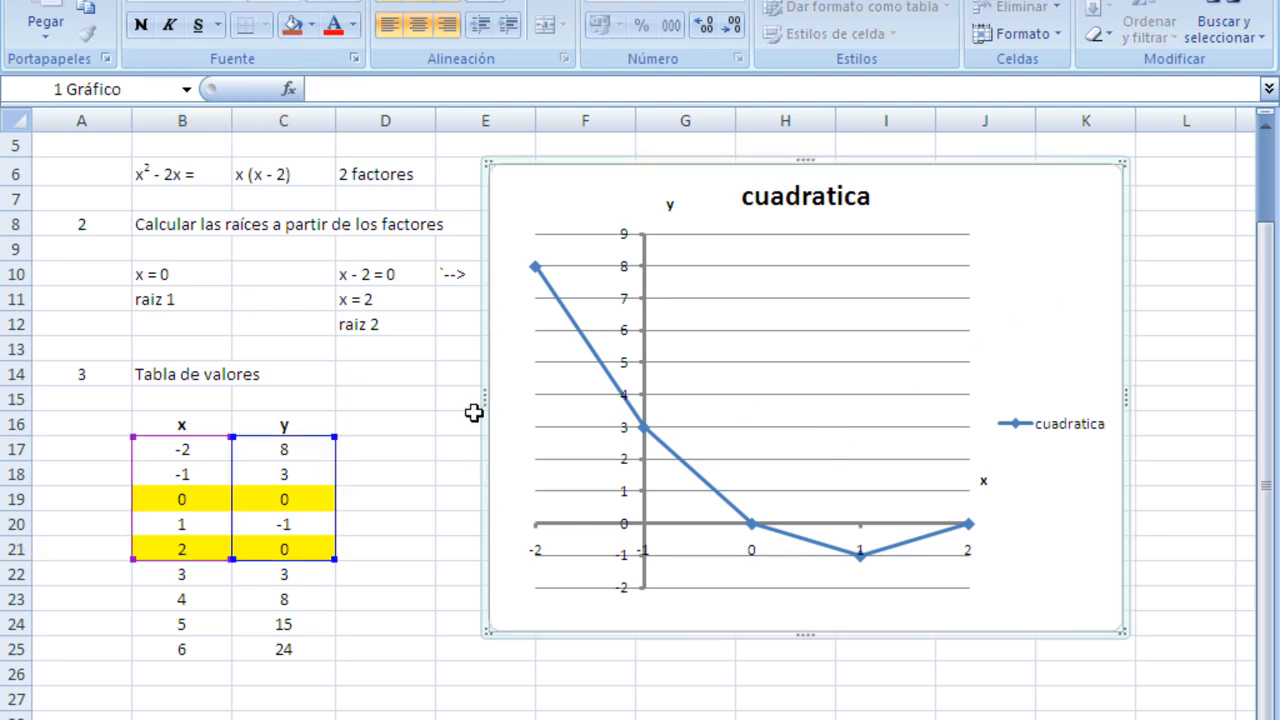
{"action": "left_click", "coordinate": [220, 616]}
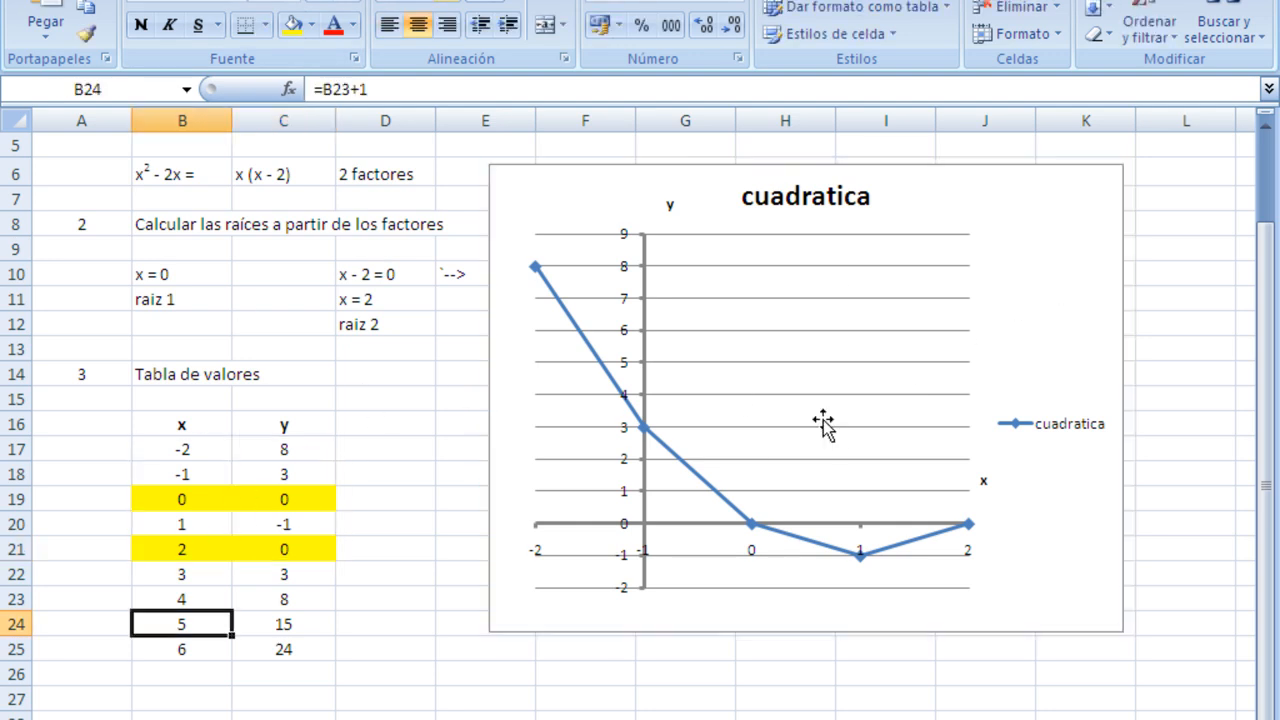
{"action": "left_click", "coordinate": [1053, 298]}
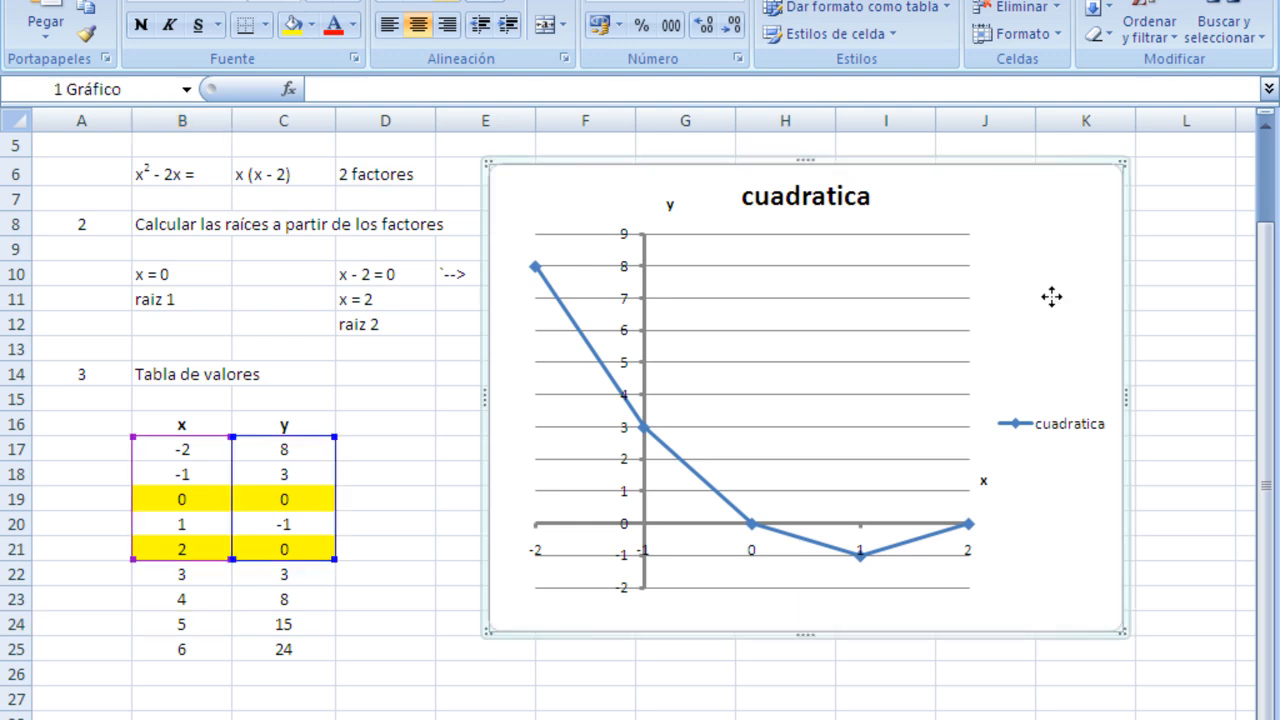
{"action": "right_click", "coordinate": [1053, 298]}
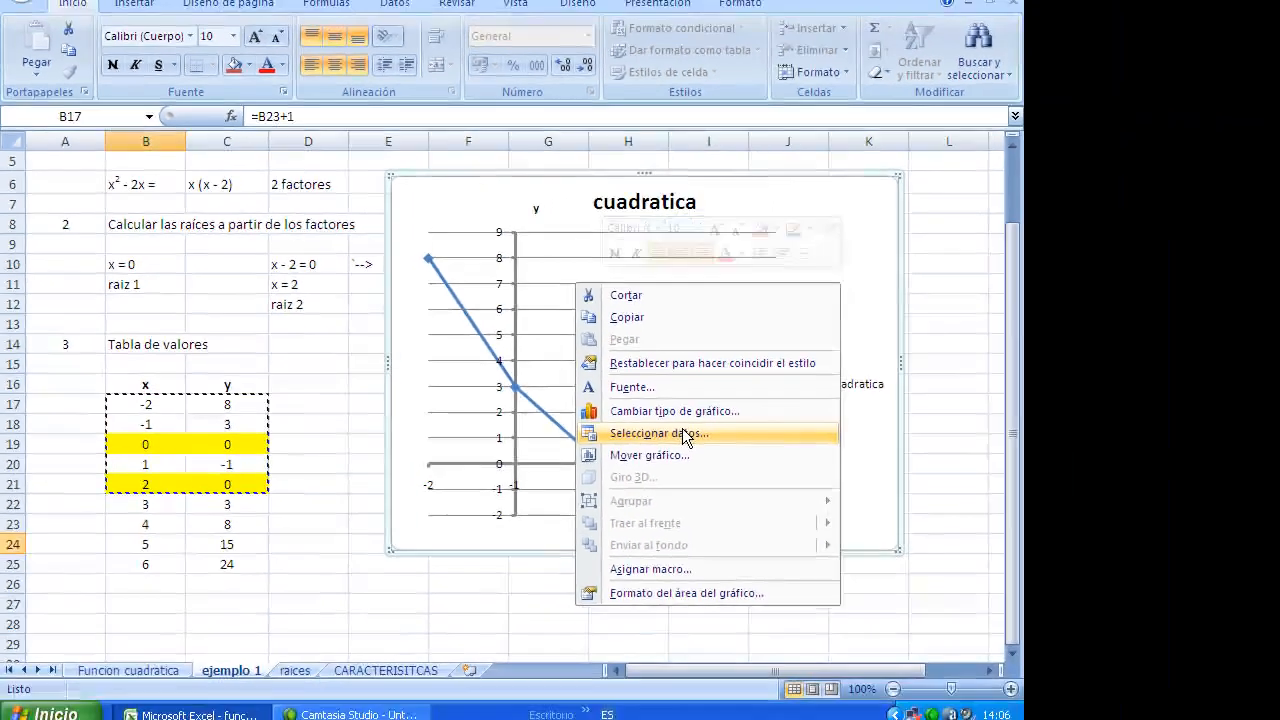
{"action": "left_click", "coordinate": [855, 487]}
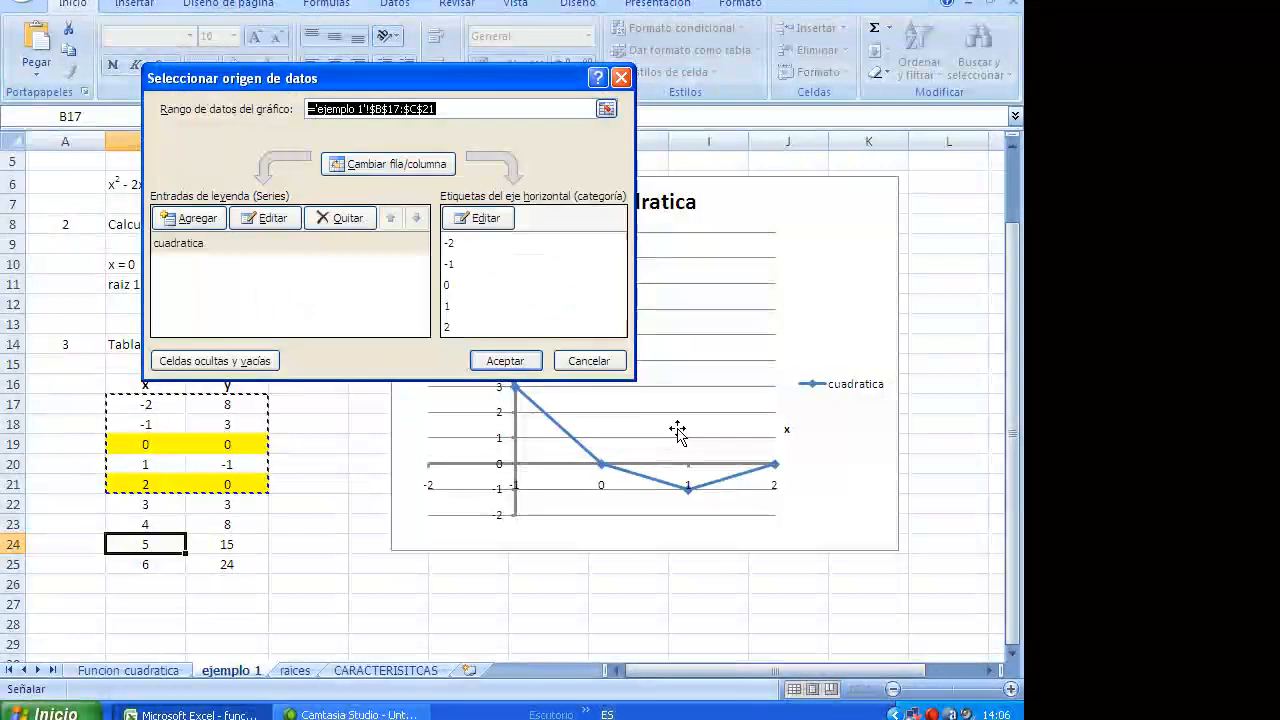
{"action": "left_click", "coordinate": [195, 242]}
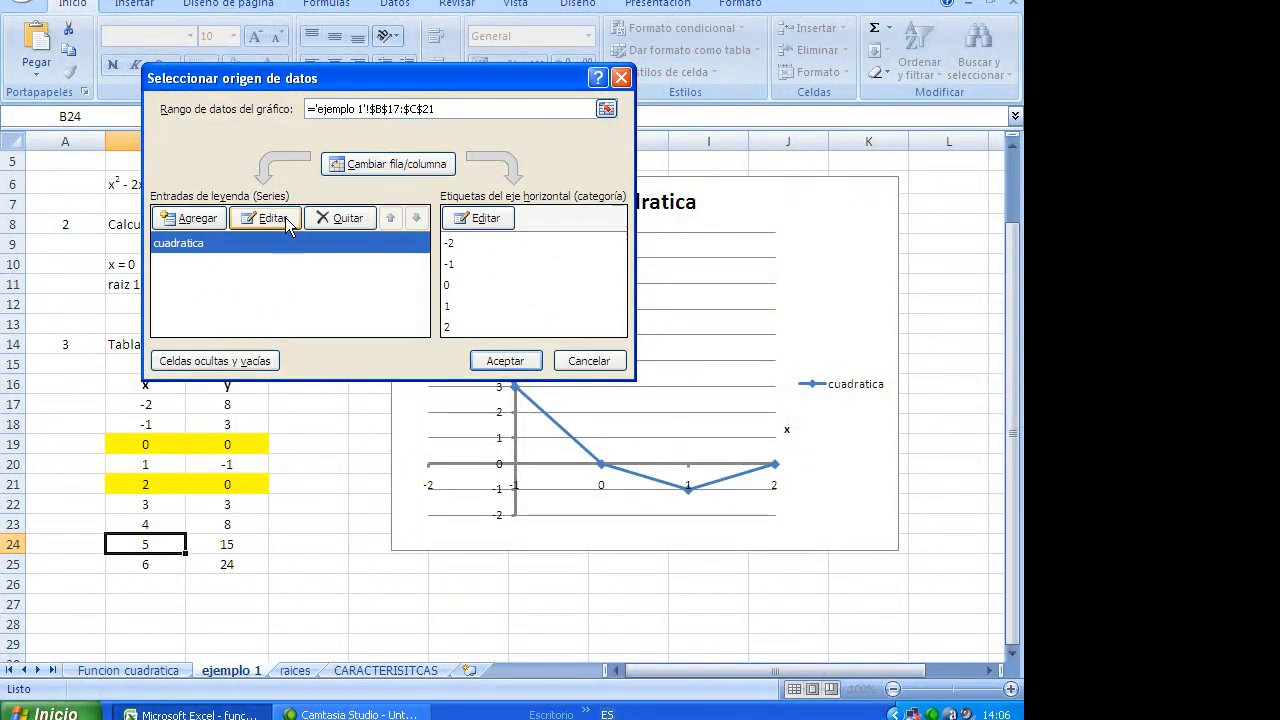
{"action": "left_click", "coordinate": [287, 224]}
{"action": "key", "text": "Tab"}
{"action": "left_click", "coordinate": [426, 251]}
{"action": "left_click_drag", "start_coordinate": [214, 404], "coordinate": [214, 568]}
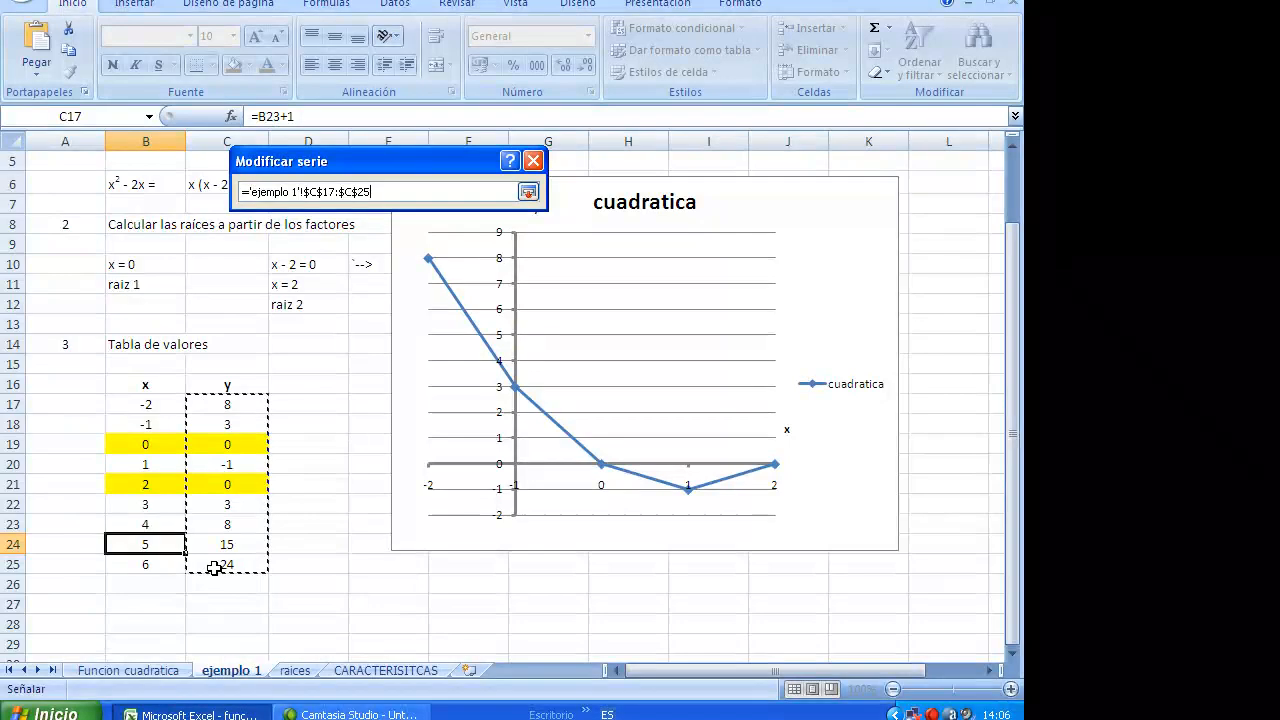
{"action": "key", "text": "Return"}
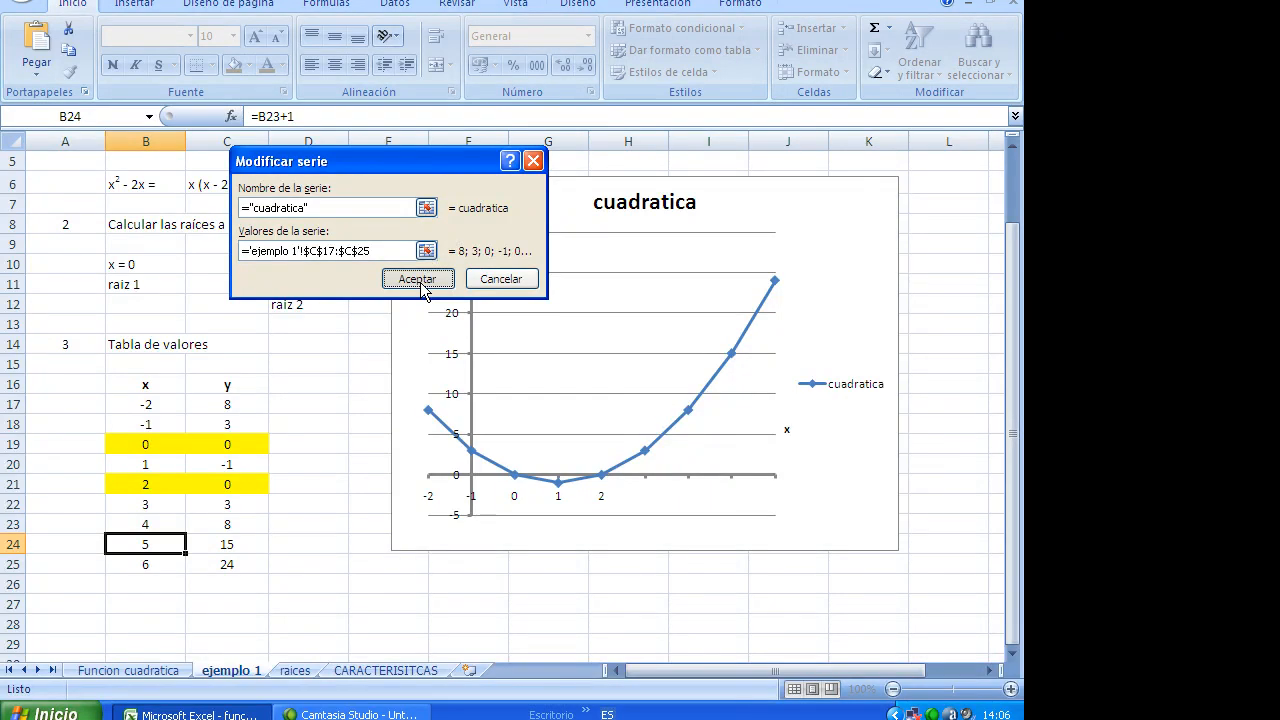
{"action": "left_click", "coordinate": [418, 280]}
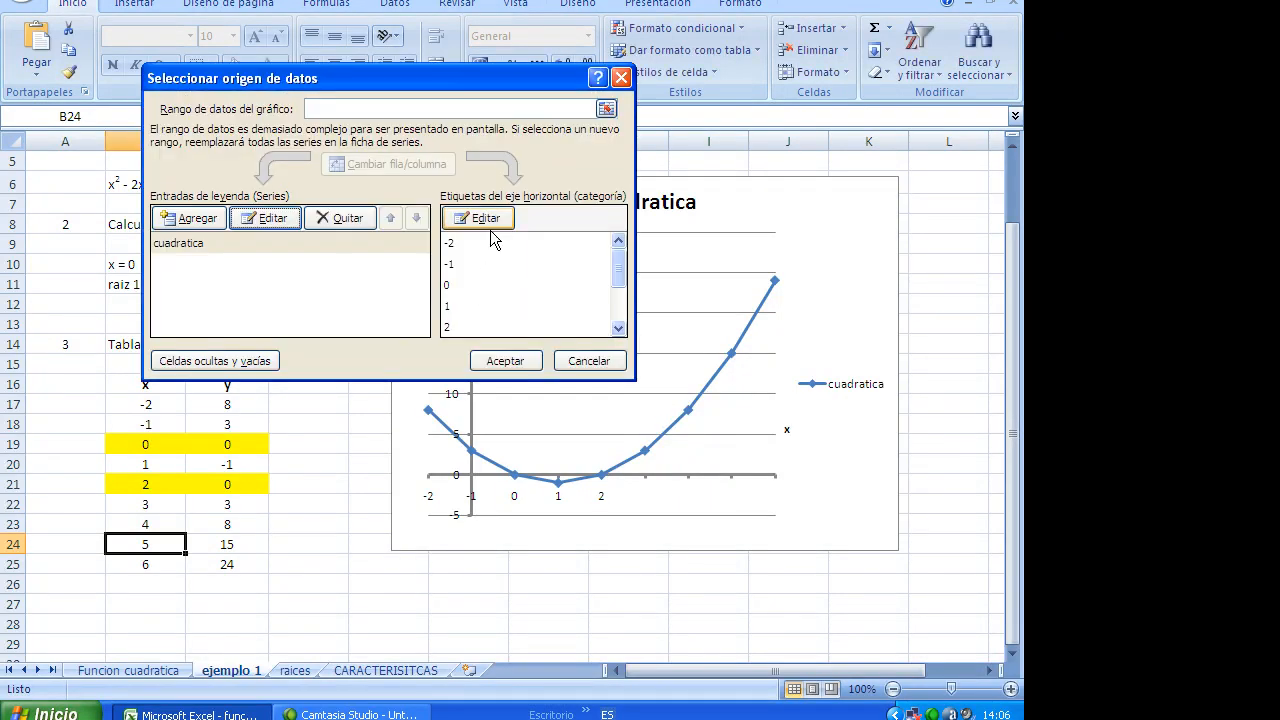
Step: Set the chart's horizontal axis label range to B17:B25 and apply the new data source
{"action": "left_click", "coordinate": [486, 219]}
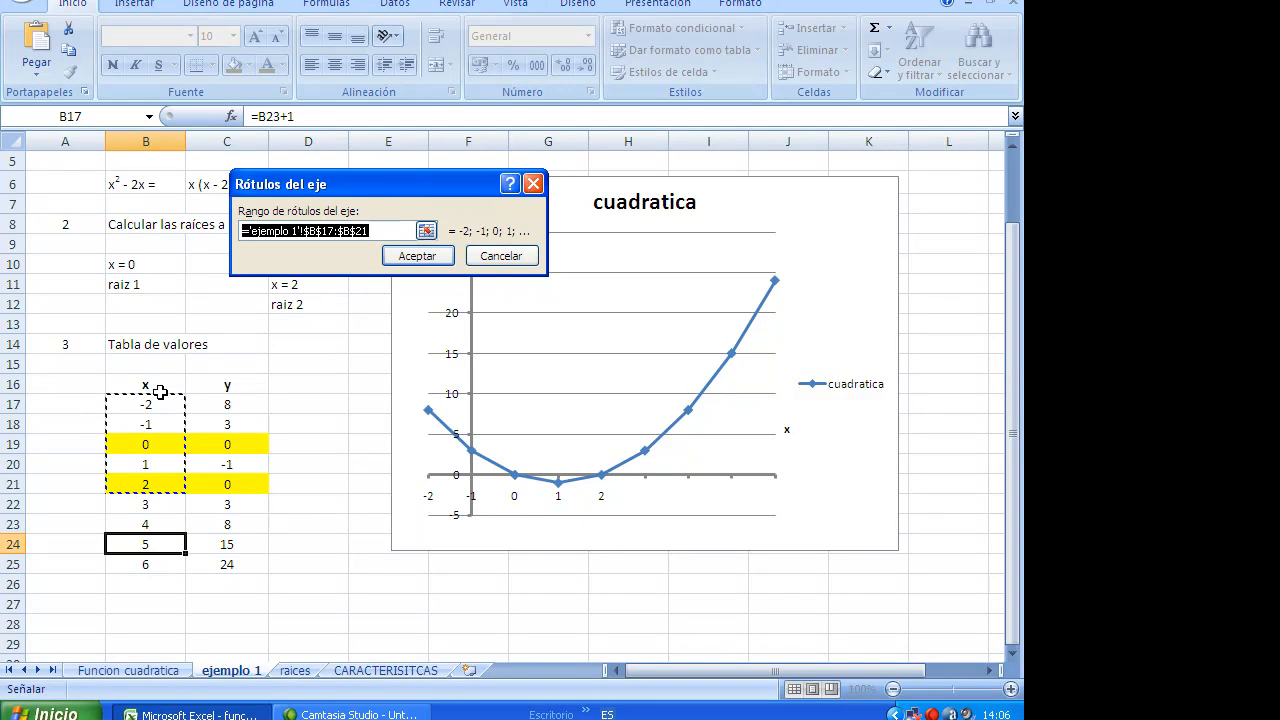
{"action": "left_click_drag", "start_coordinate": [150, 406], "coordinate": [146, 560]}
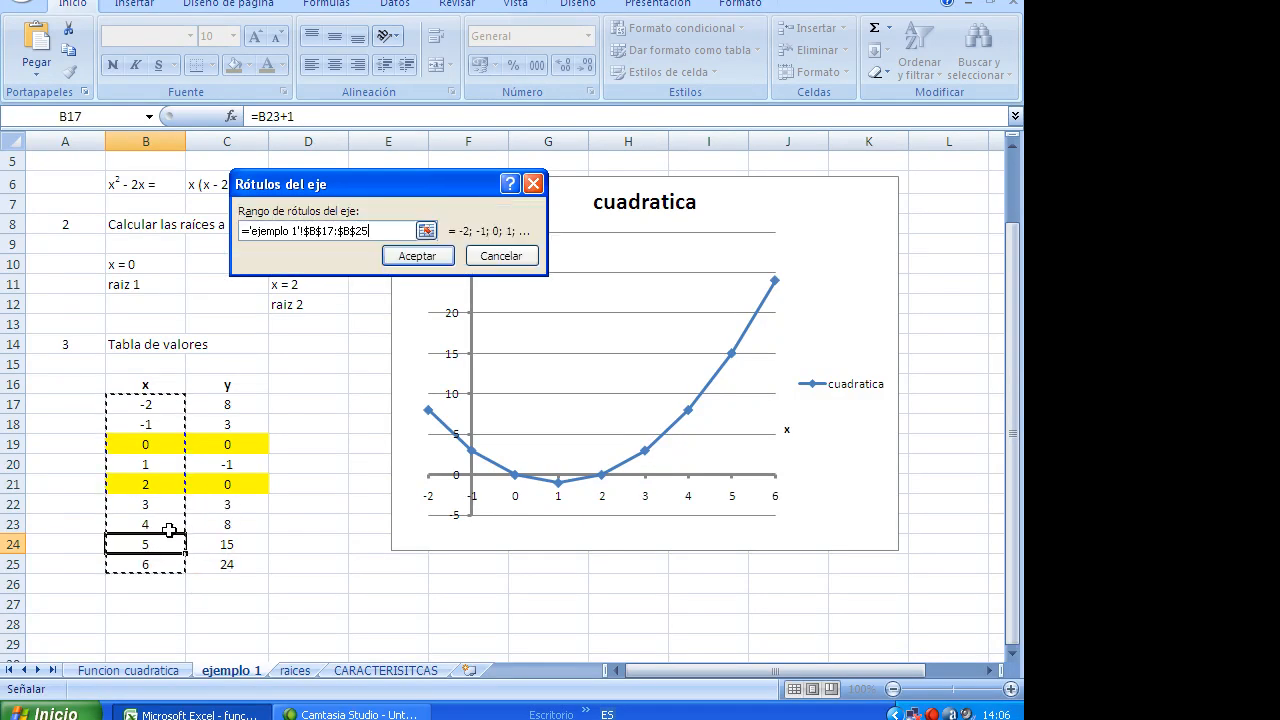
{"action": "left_click", "coordinate": [417, 257]}
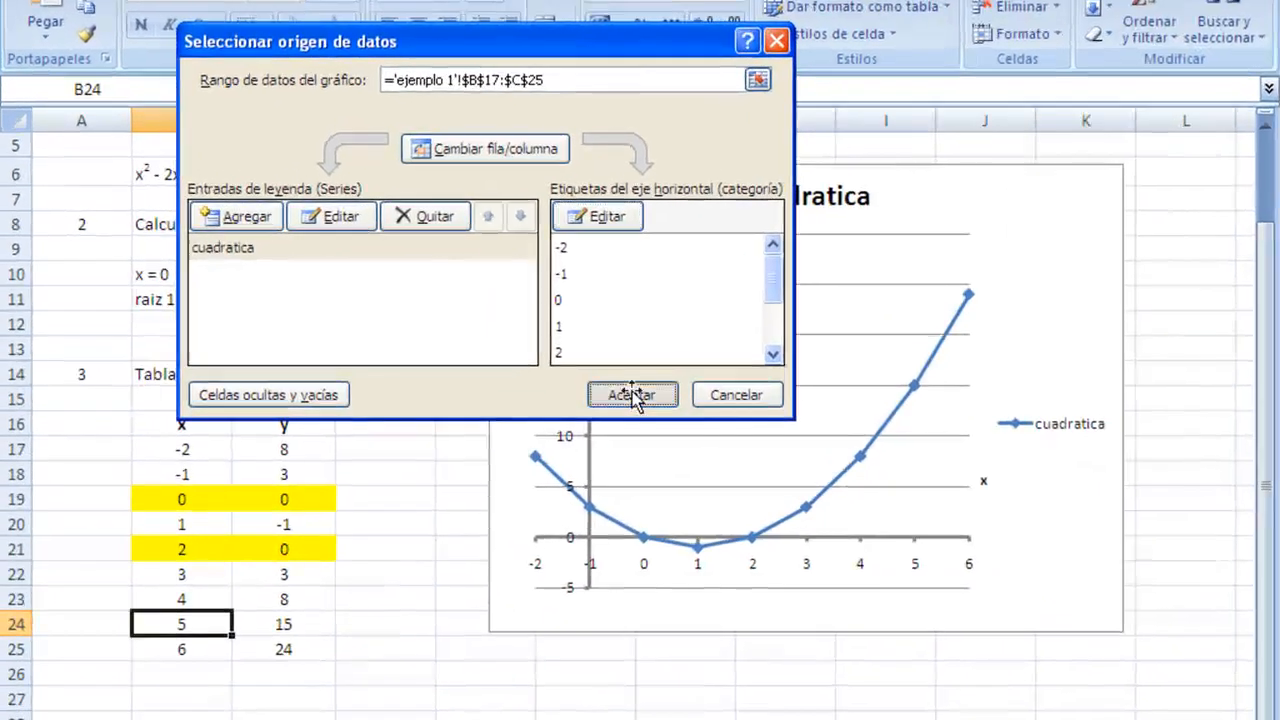
{"action": "key", "text": "Return"}
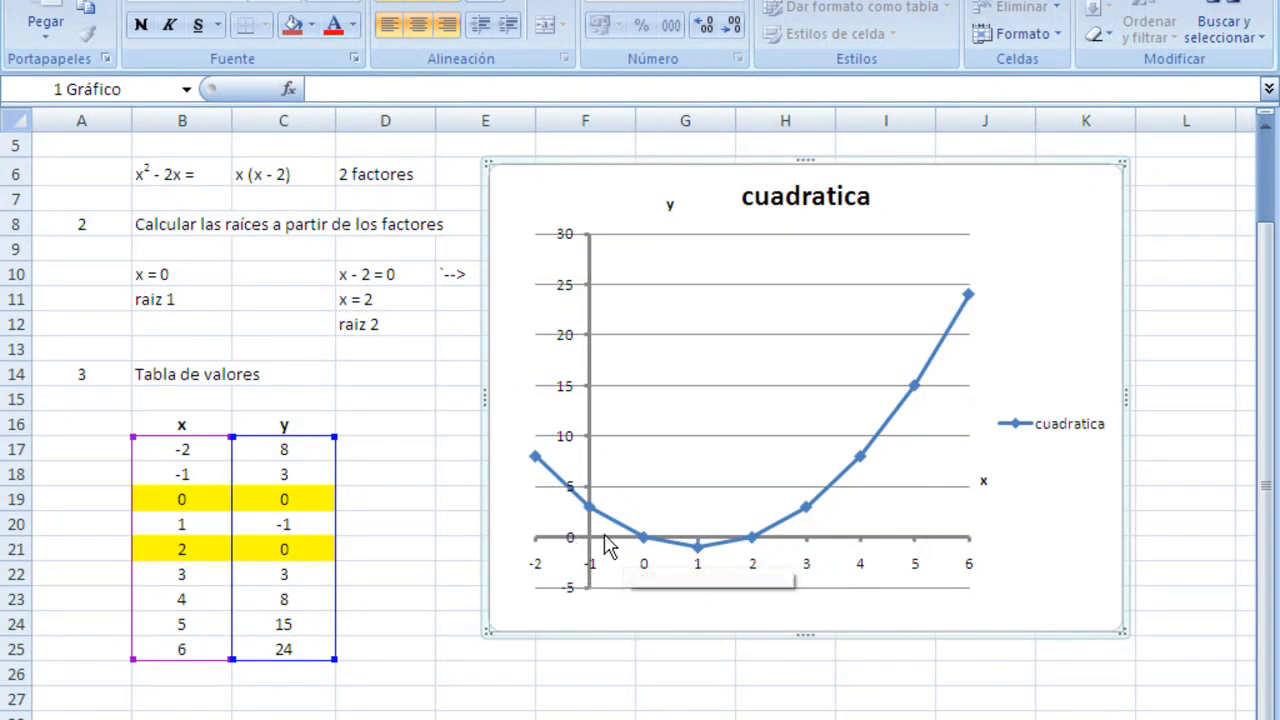
Step: Format the chart's horizontal axis so the vertical axis crosses at category number 3
{"action": "right_click", "coordinate": [862, 566]}
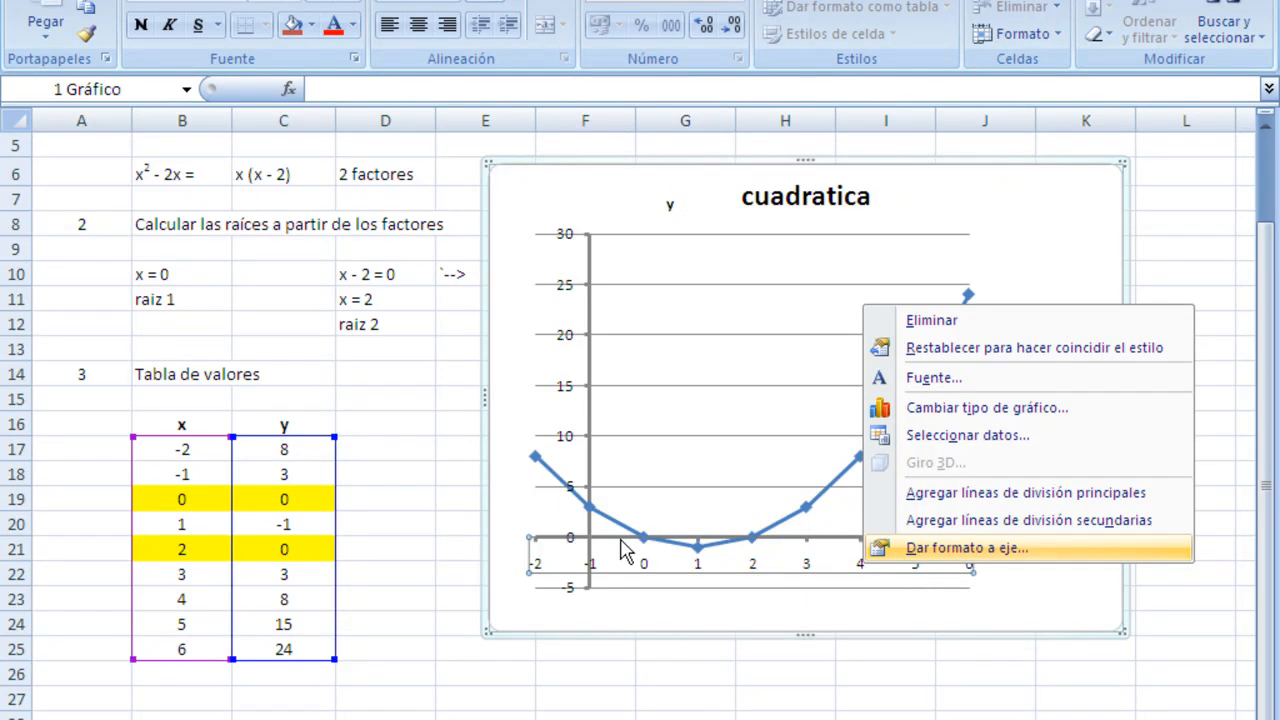
{"action": "key", "text": "Return"}
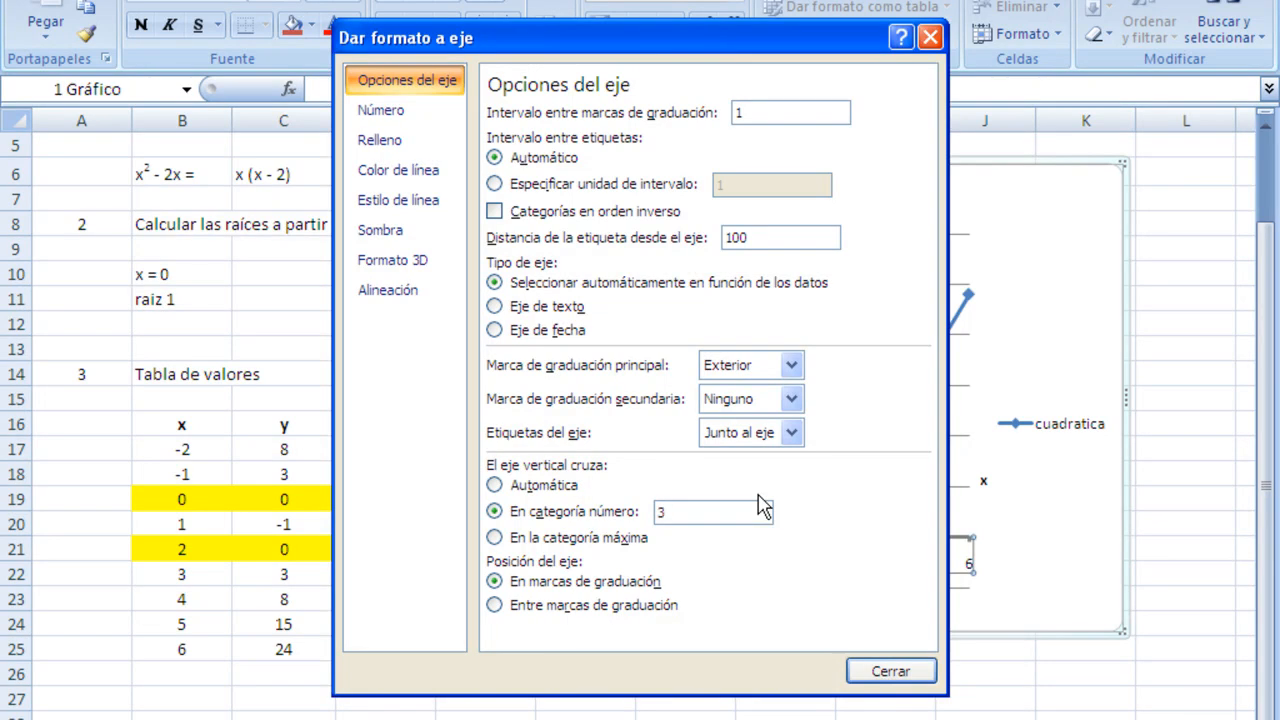
{"action": "left_click", "coordinate": [918, 668]}
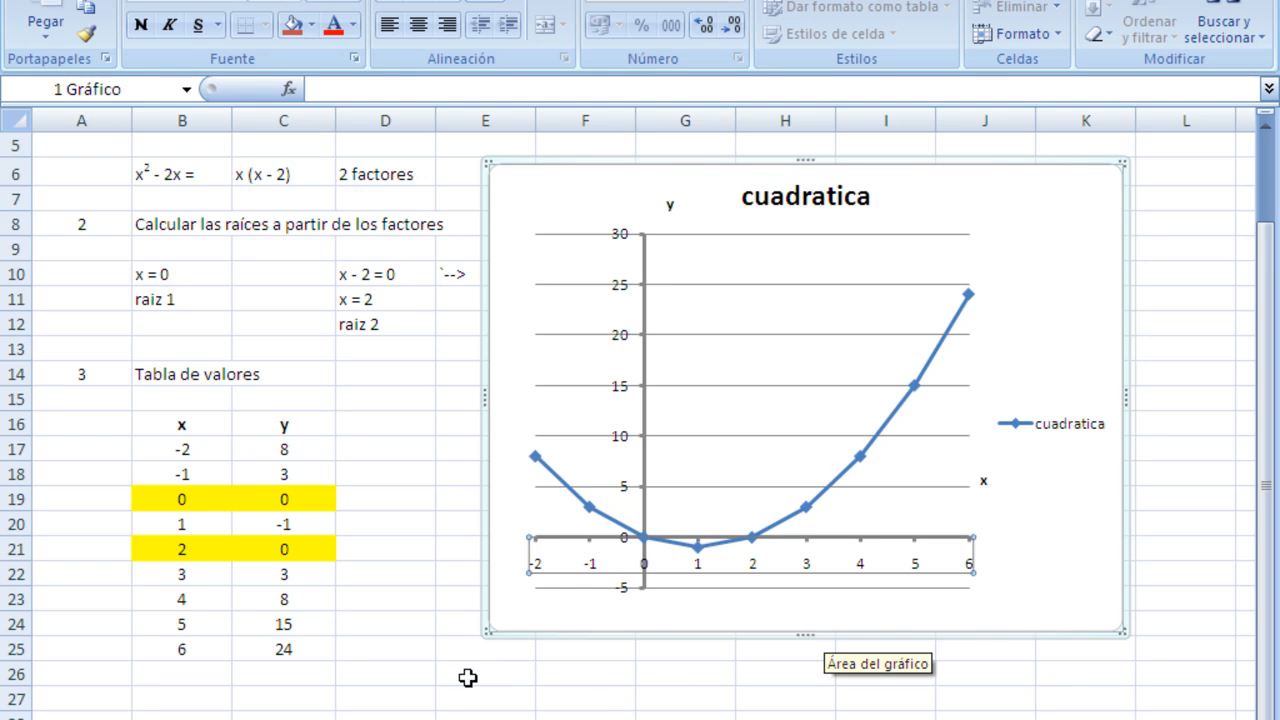
{"action": "left_click", "coordinate": [374, 654]}
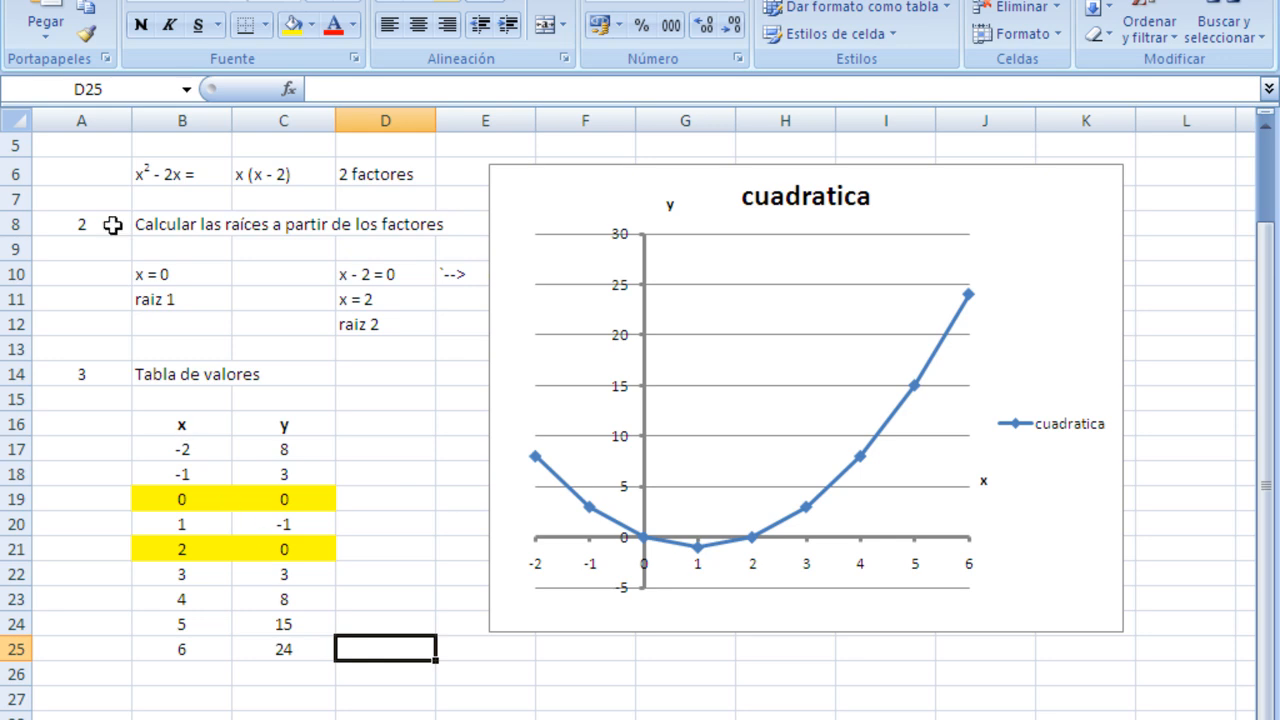
{"action": "scroll", "coordinate": [205, 281], "scroll_direction": "up", "scroll_amount": 2}
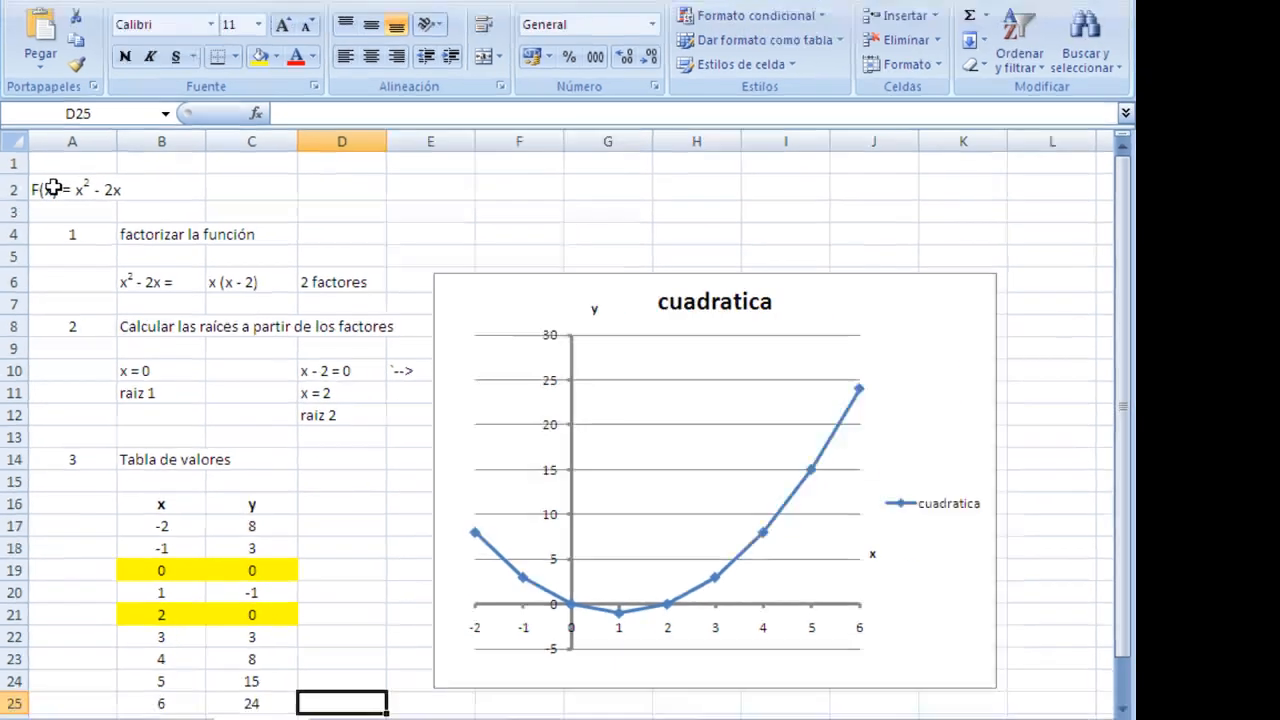
{"action": "left_click", "coordinate": [53, 189]}
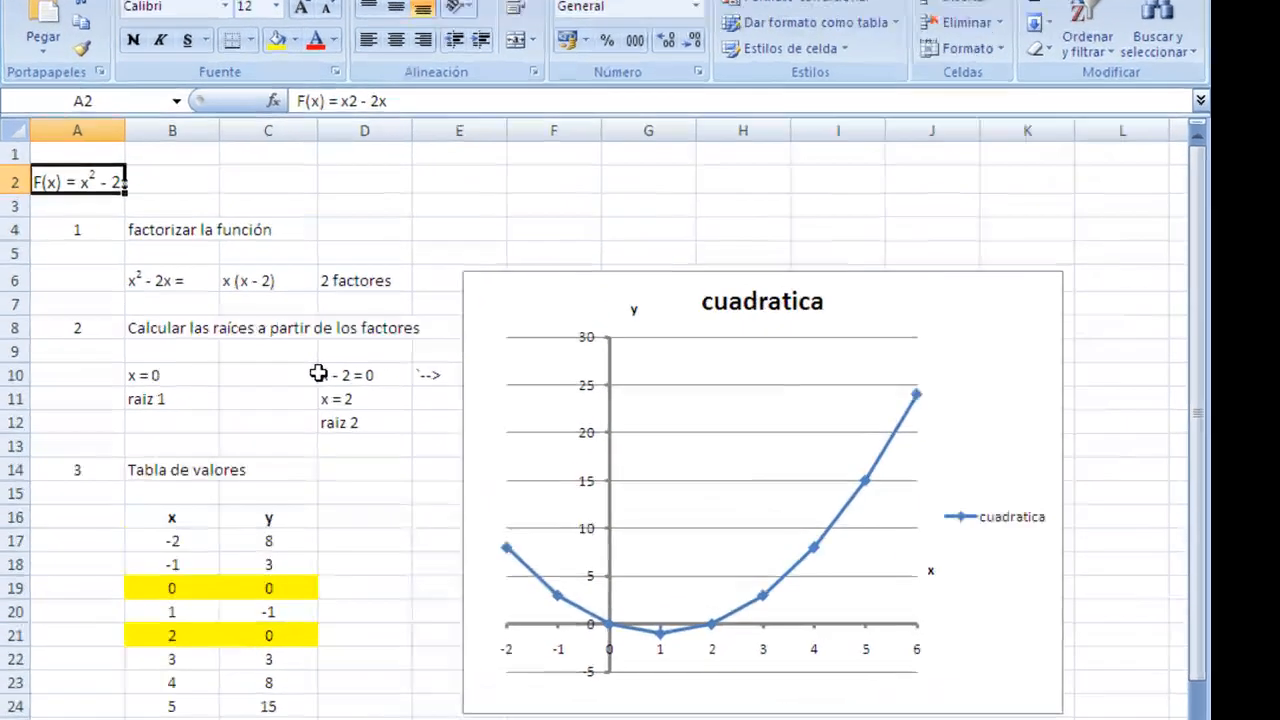
{"action": "scroll", "coordinate": [269, 363], "scroll_direction": "down", "scroll_amount": 1}
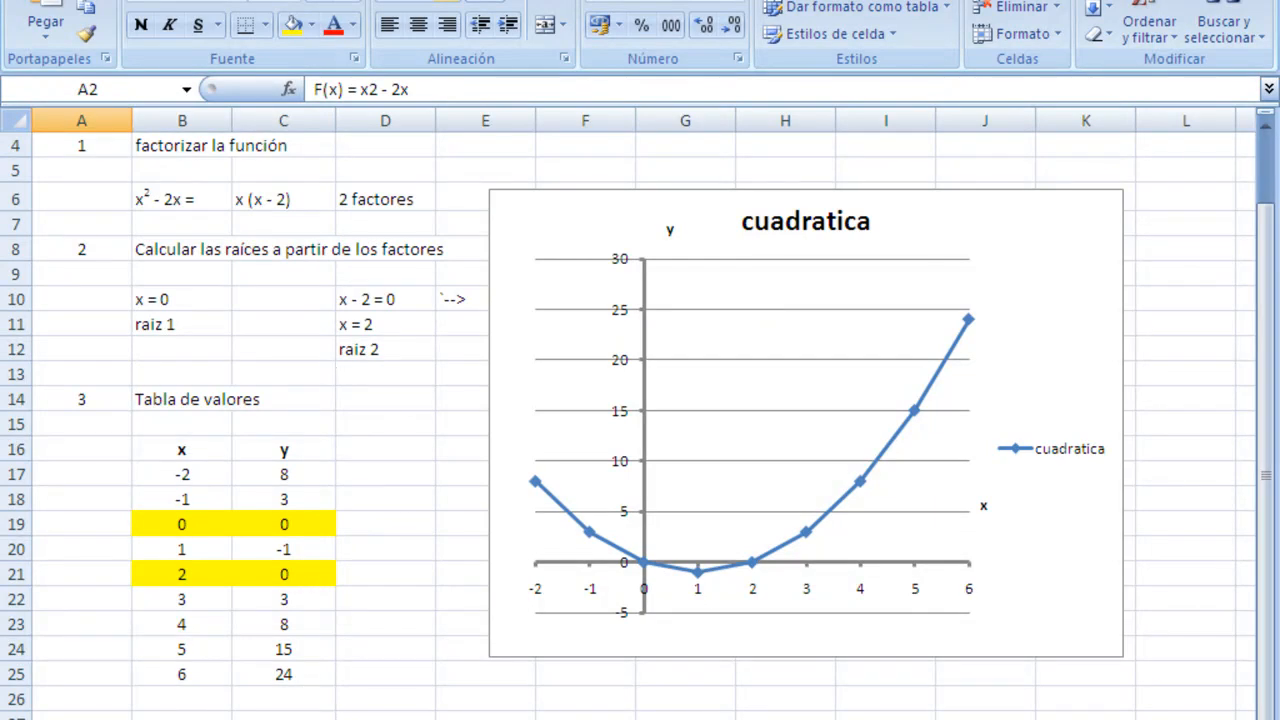
Step: Open the print preview and set the page to horizontal orientation with Carta paper size
{"action": "left_click", "coordinate": [20, 1]}
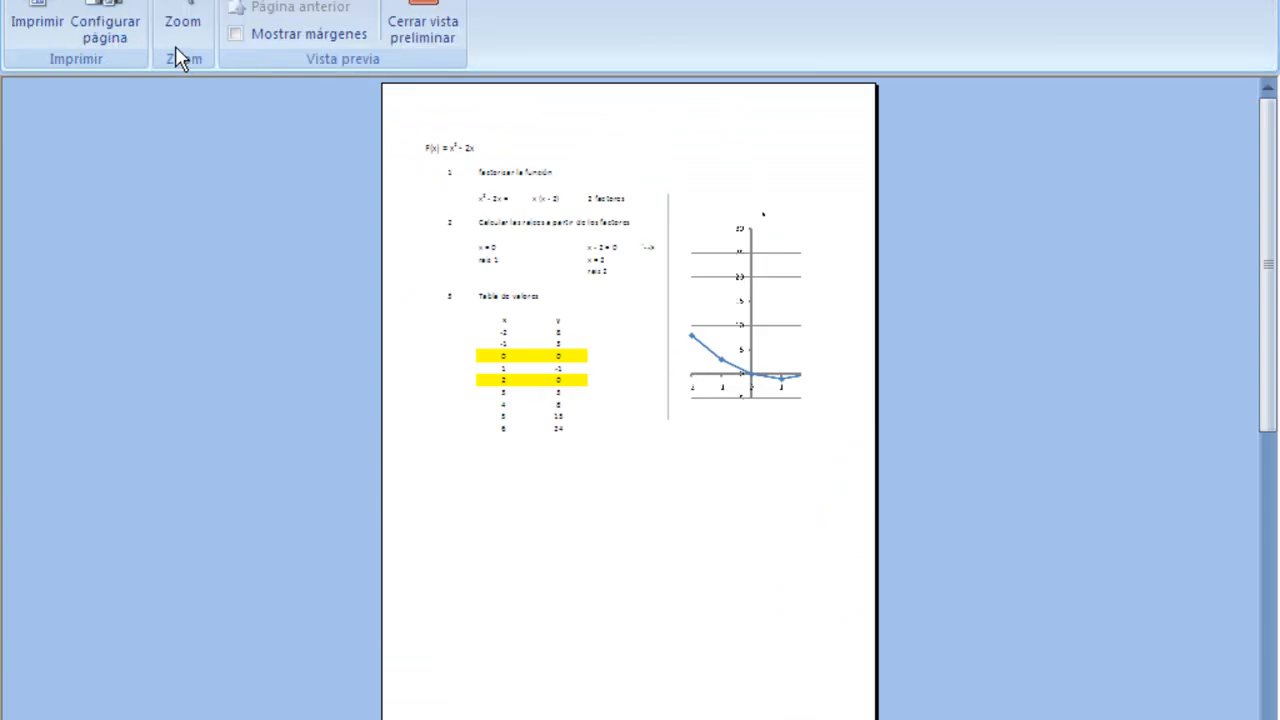
{"action": "left_click", "coordinate": [116, 40]}
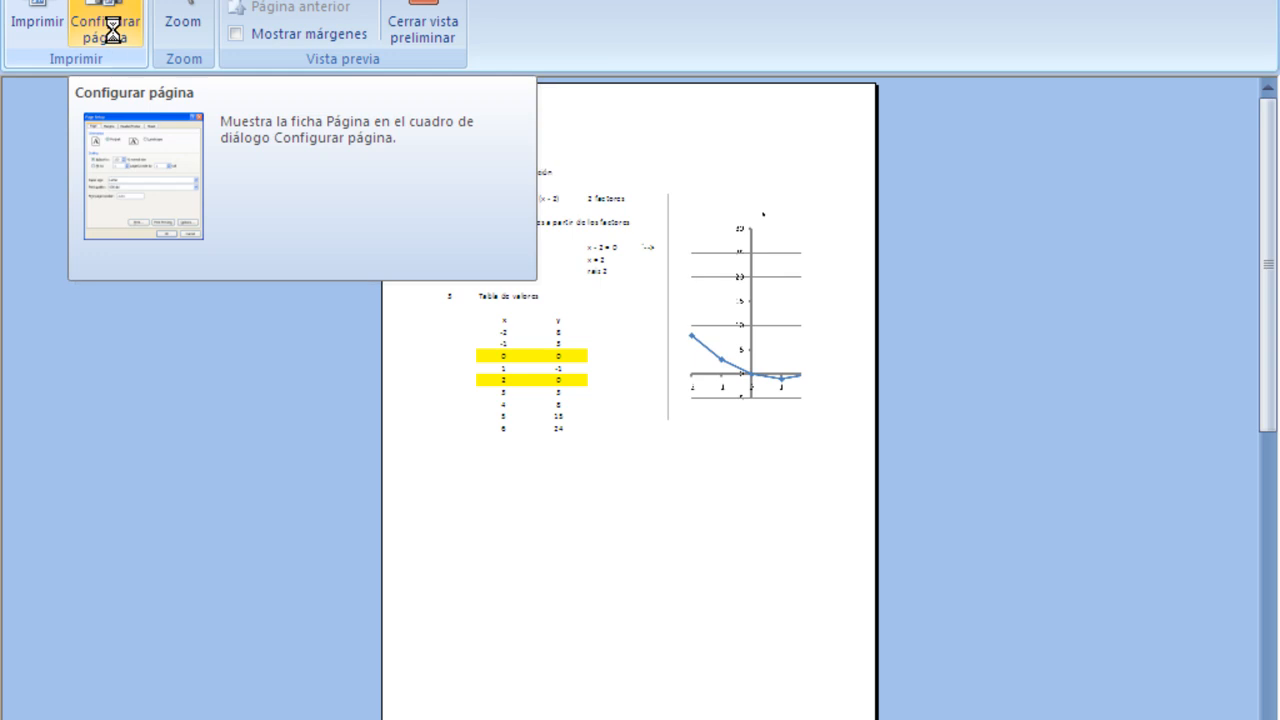
{"action": "left_click", "coordinate": [422, 55]}
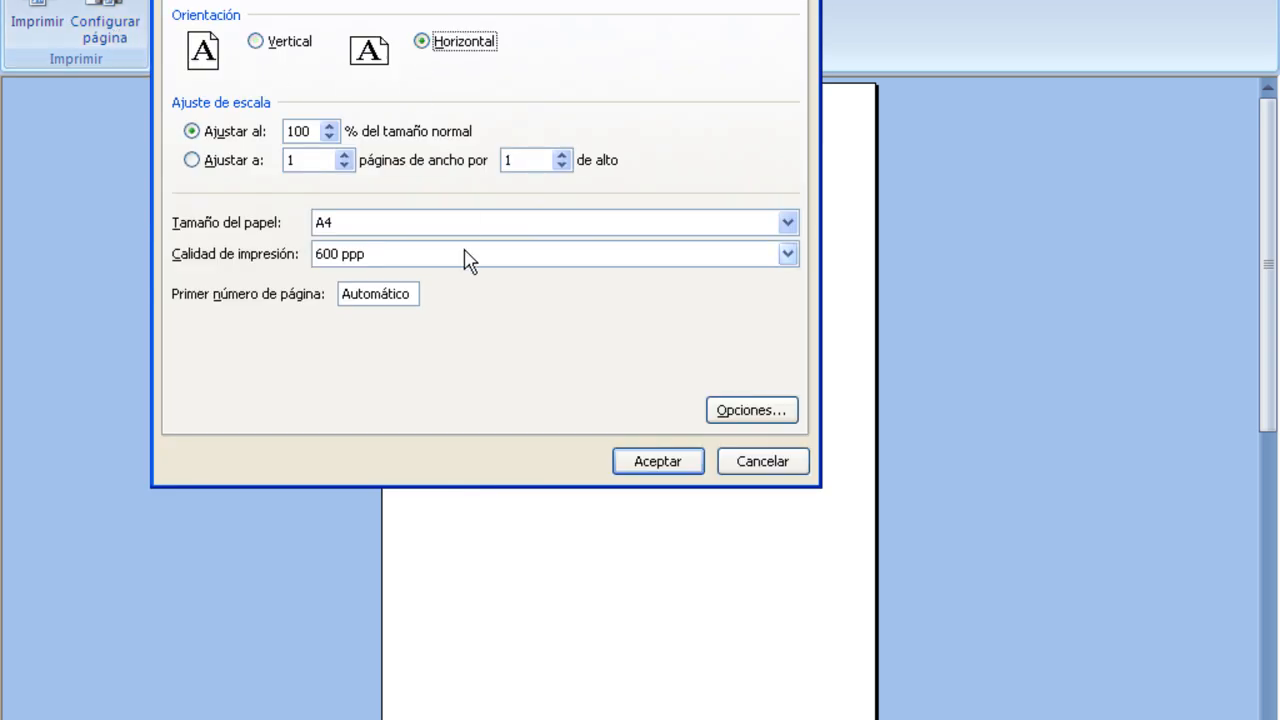
{"action": "left_click", "coordinate": [790, 222]}
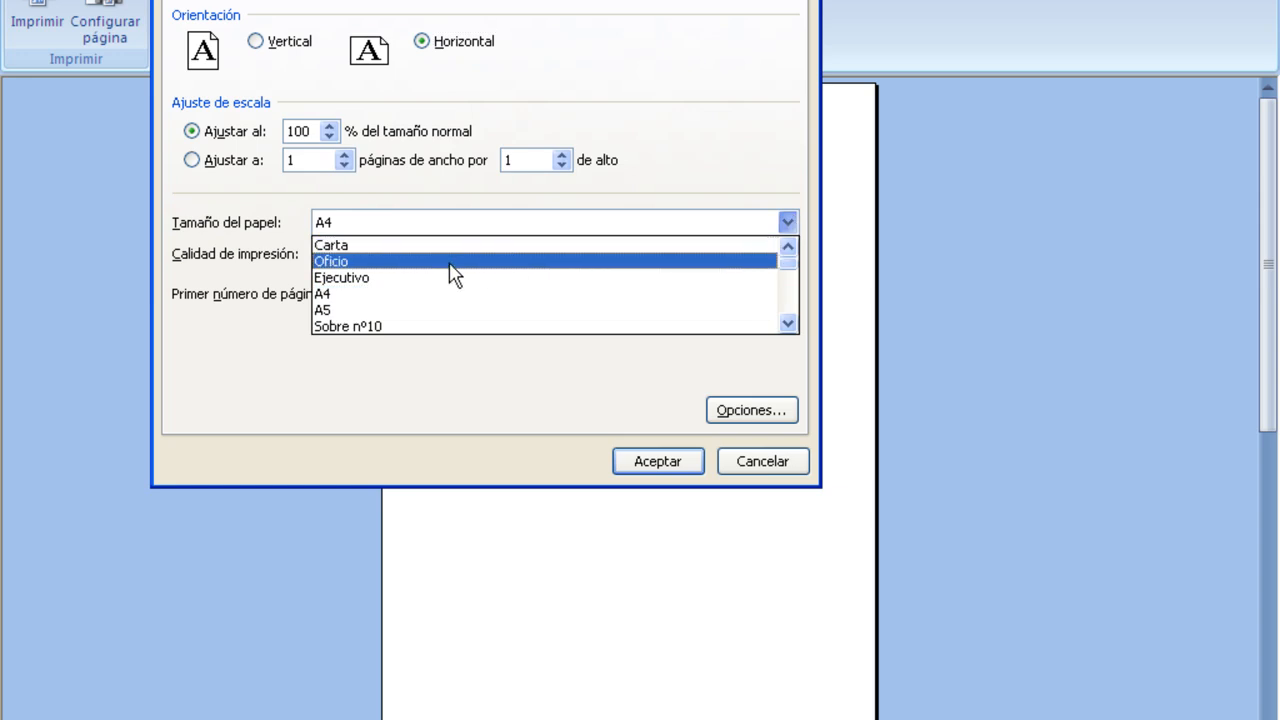
{"action": "left_click", "coordinate": [340, 245]}
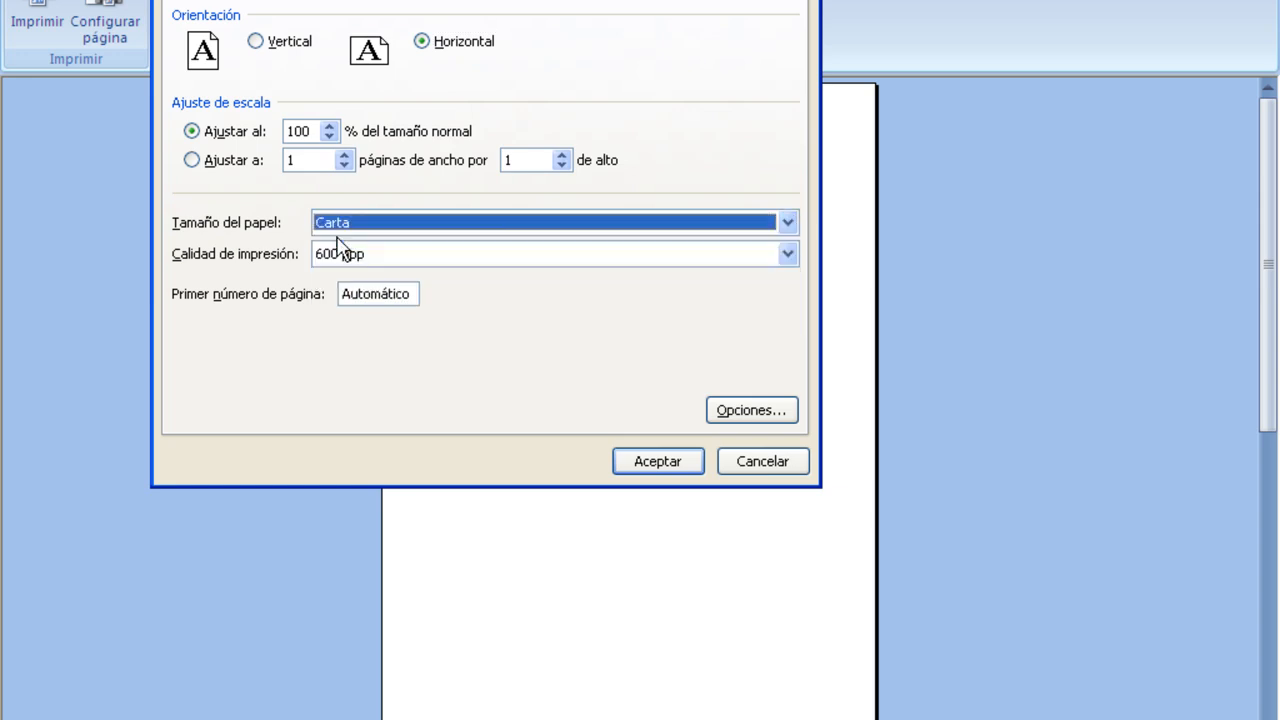
{"action": "left_click", "coordinate": [655, 462]}
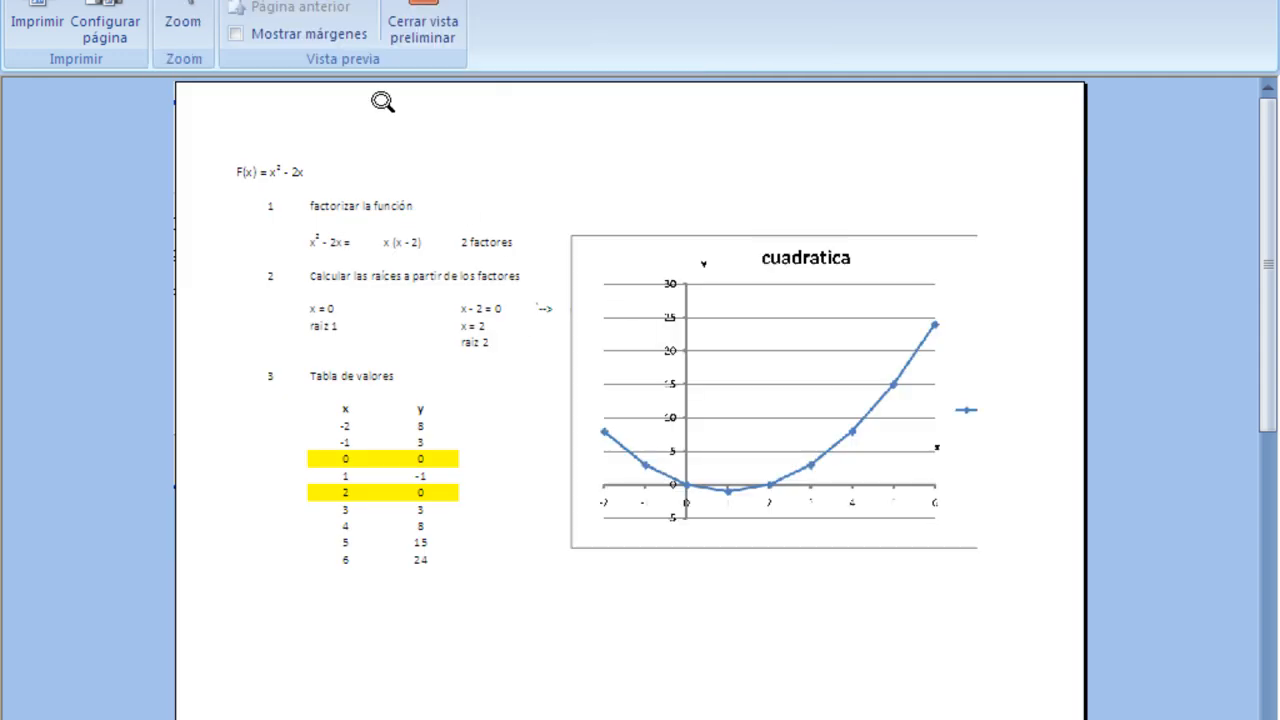
Step: Set the page's left and right margins to 1,3 and apply the page setup
{"action": "left_click", "coordinate": [120, 44]}
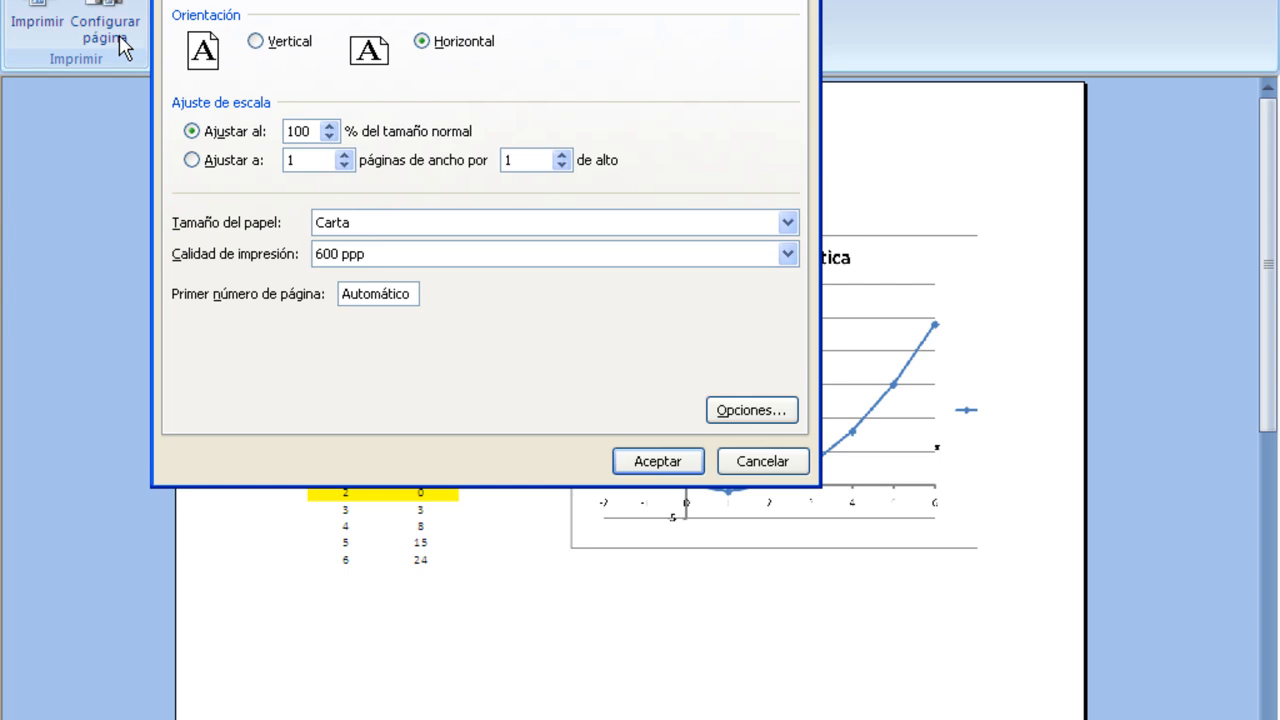
{"action": "left_click", "coordinate": [266, 2]}
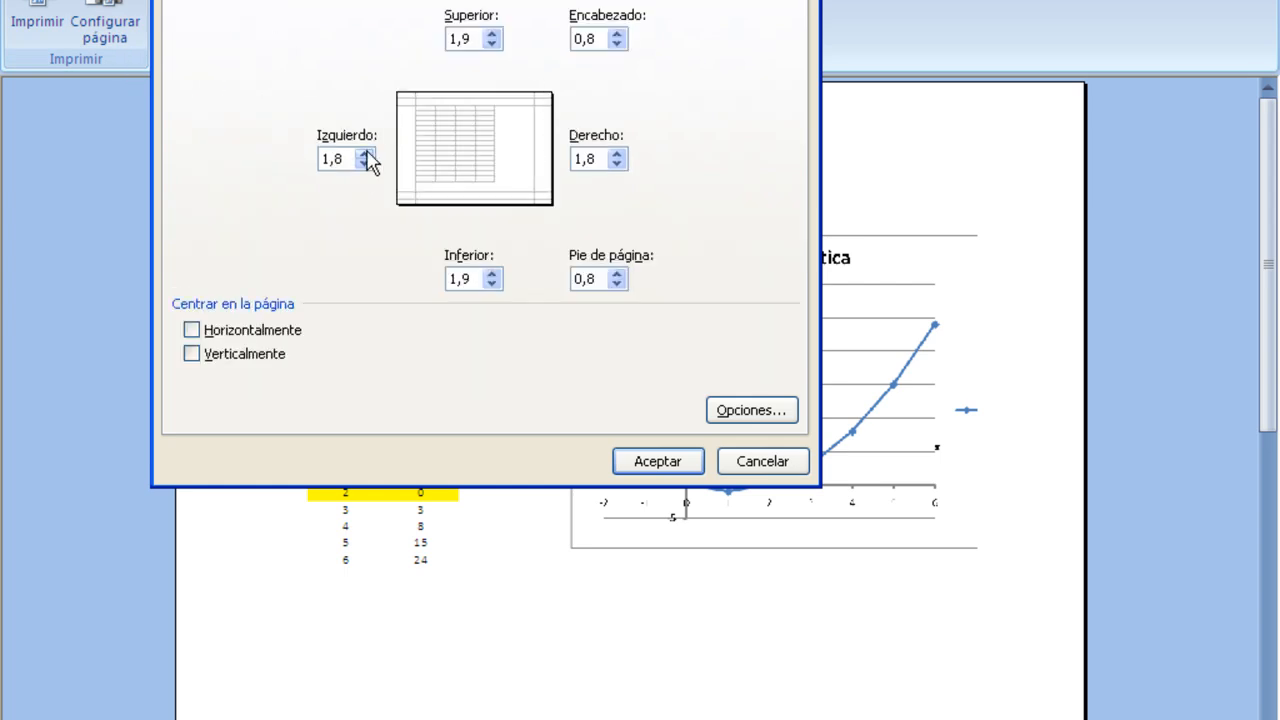
{"action": "left_click", "coordinate": [369, 160]}
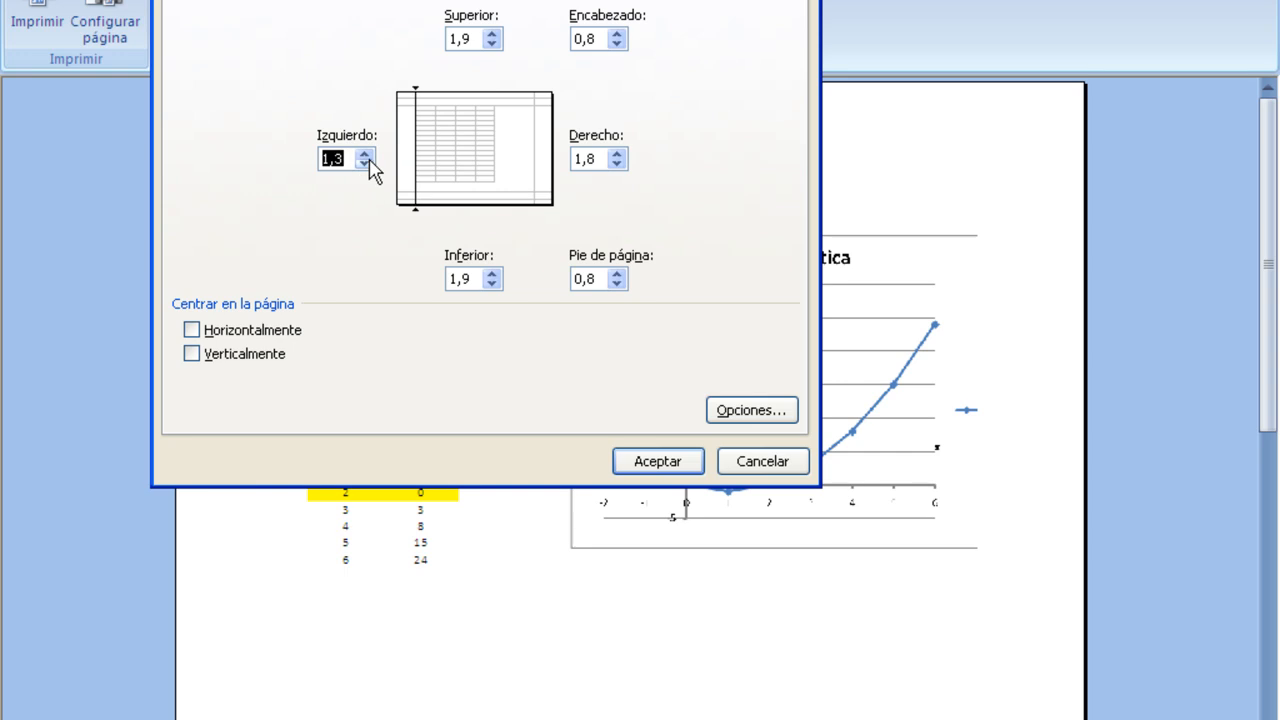
{"action": "left_click", "coordinate": [370, 156]}
{"action": "left_click", "coordinate": [617, 164]}
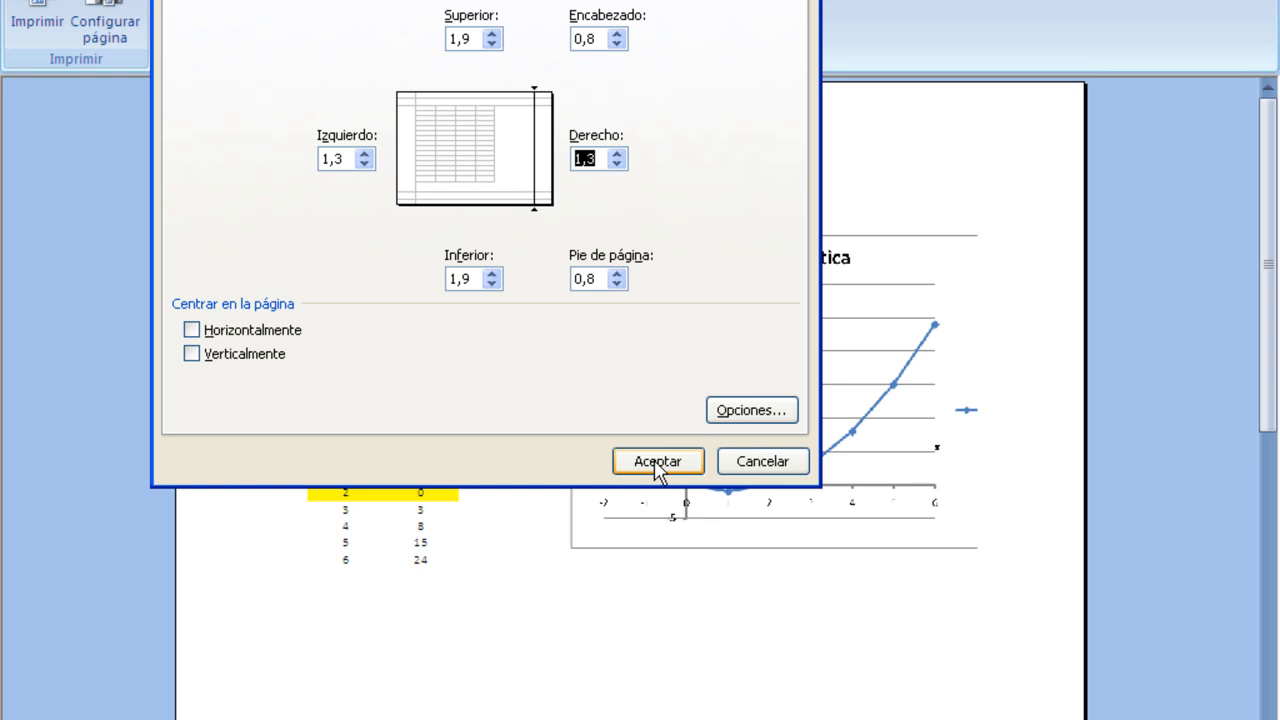
{"action": "left_click", "coordinate": [623, 464]}
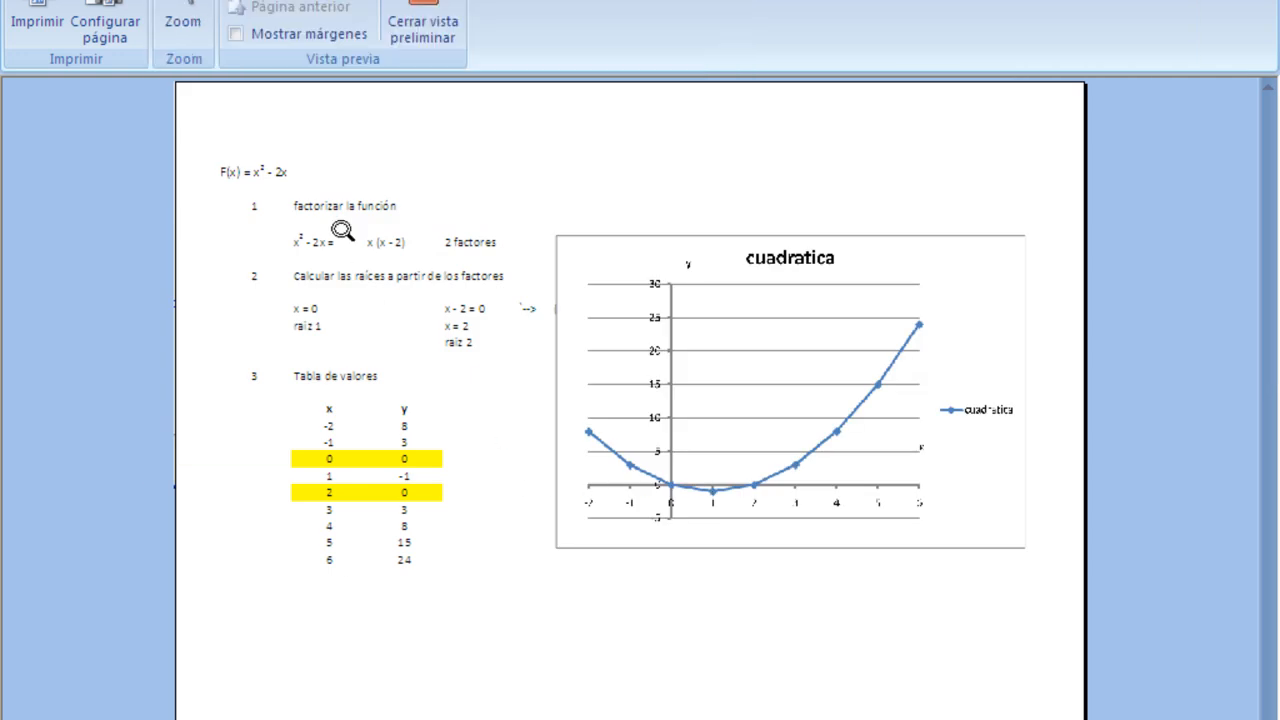
Step: Close the print preview and move the chart down to about row 13, clear of the factor text in row 10
{"action": "left_click", "coordinate": [432, 24]}
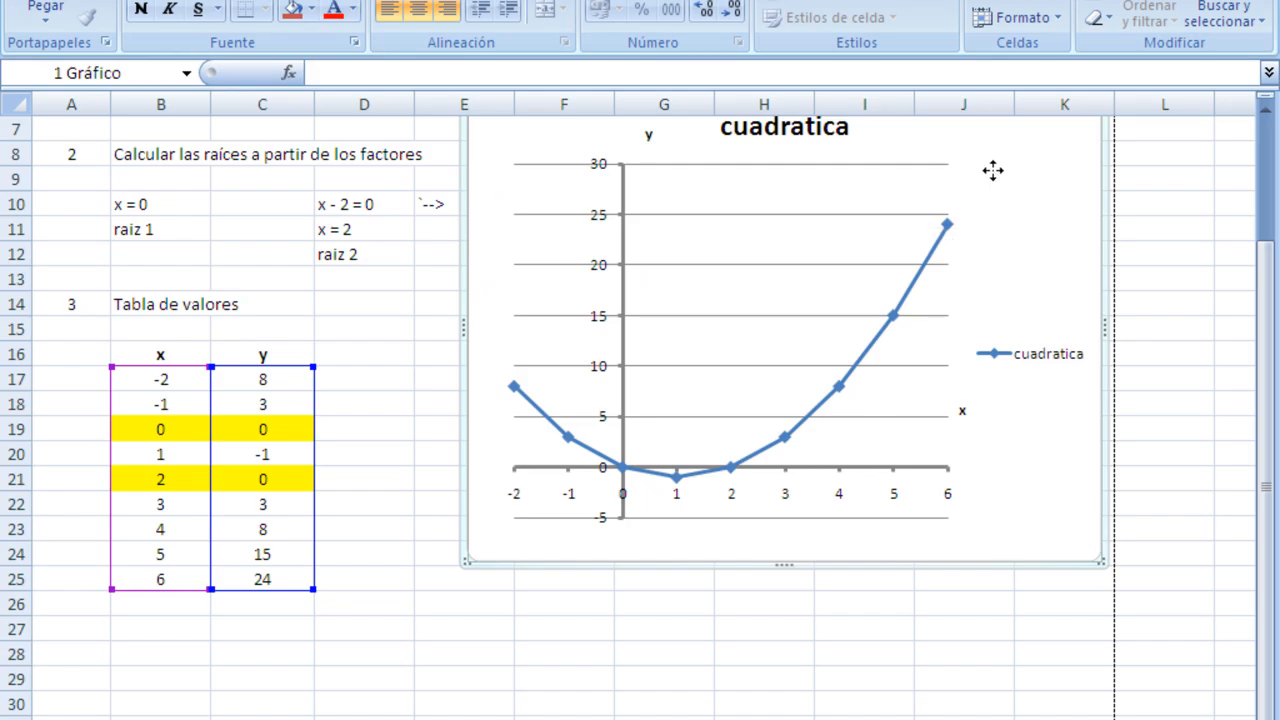
{"action": "left_click_drag", "start_coordinate": [970, 271], "coordinate": [899, 341]}
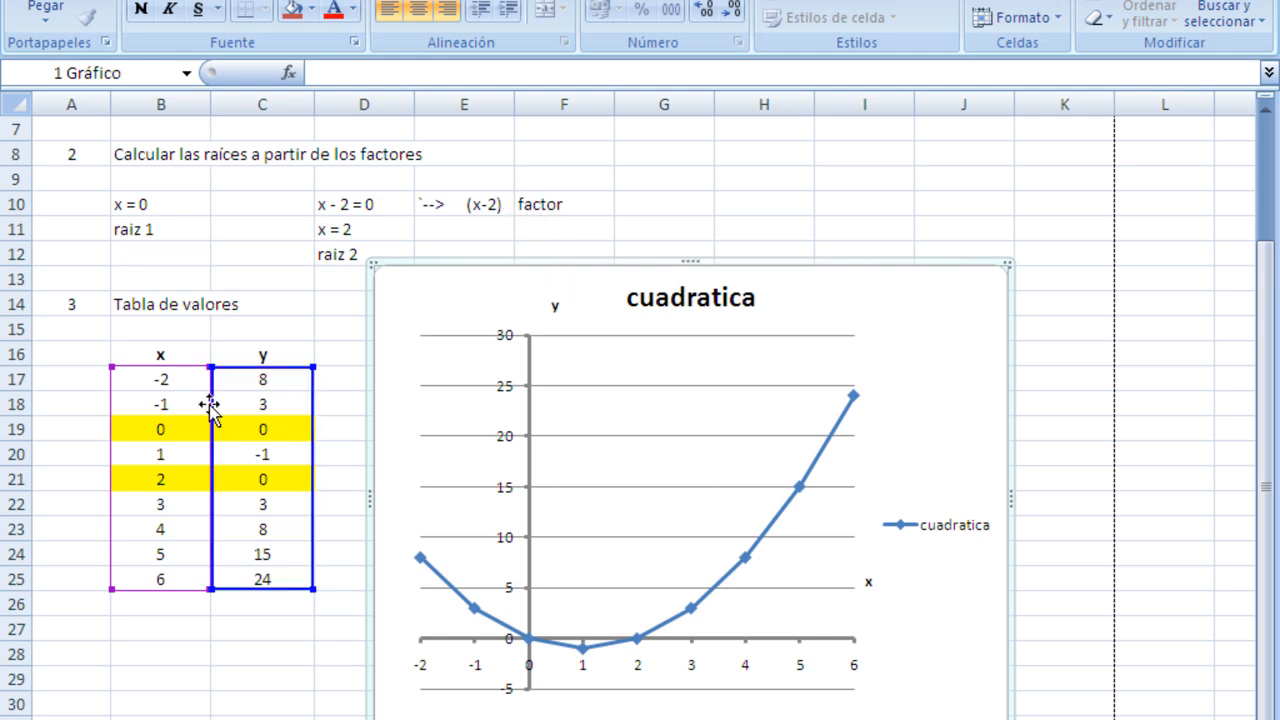
Step: Add thin inner vertical and horizontal borders to the value table B16:C25
{"action": "left_click_drag", "start_coordinate": [124, 351], "coordinate": [243, 572]}
{"action": "right_click", "coordinate": [252, 578]}
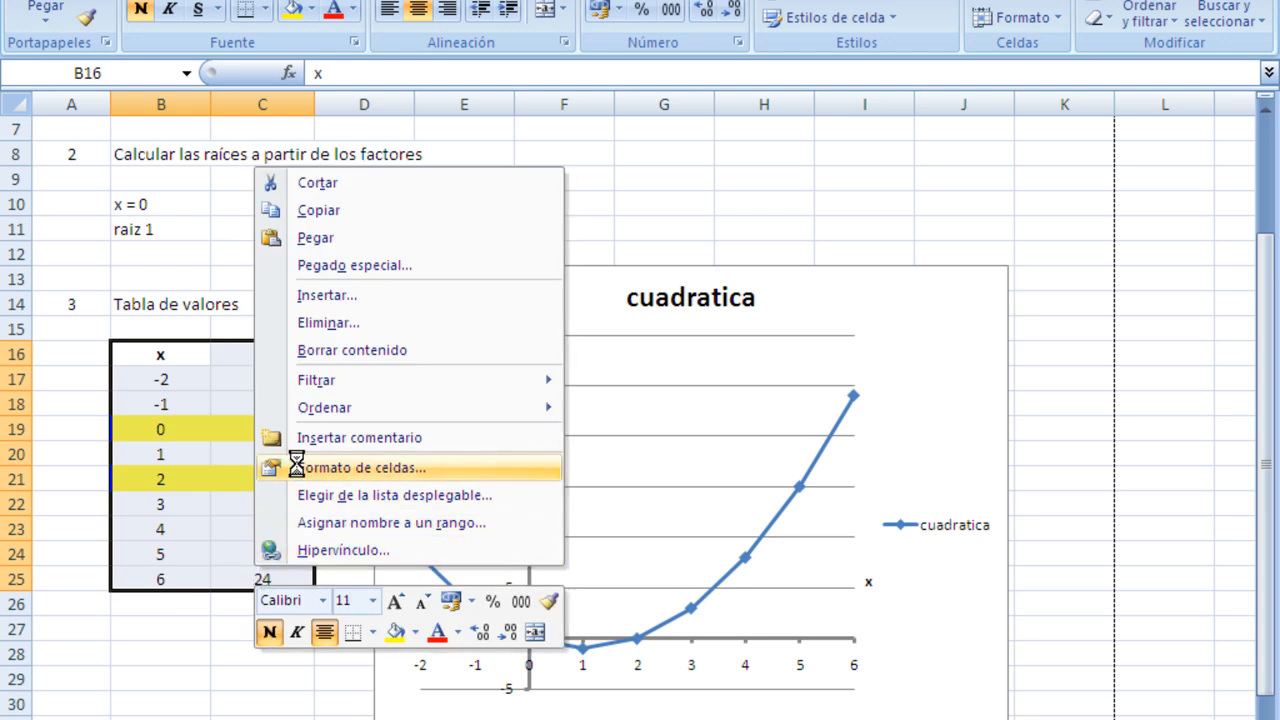
{"action": "key", "text": "Return"}
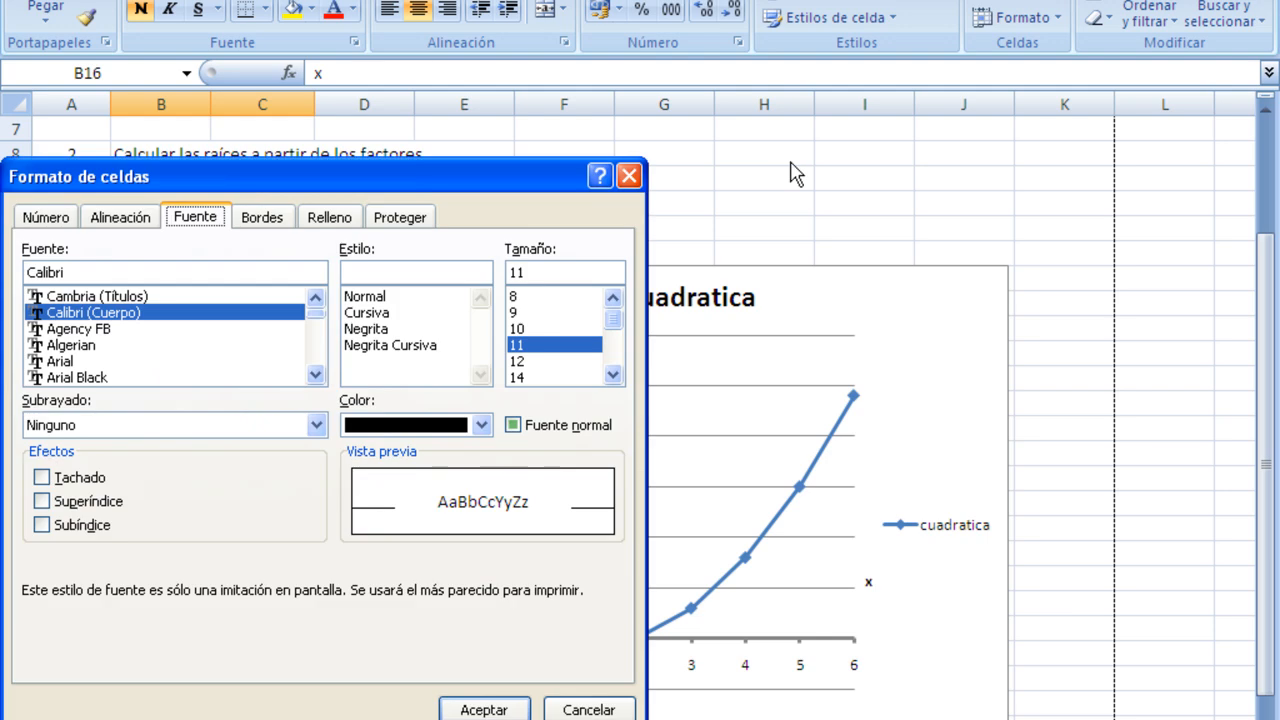
{"action": "left_click", "coordinate": [282, 217]}
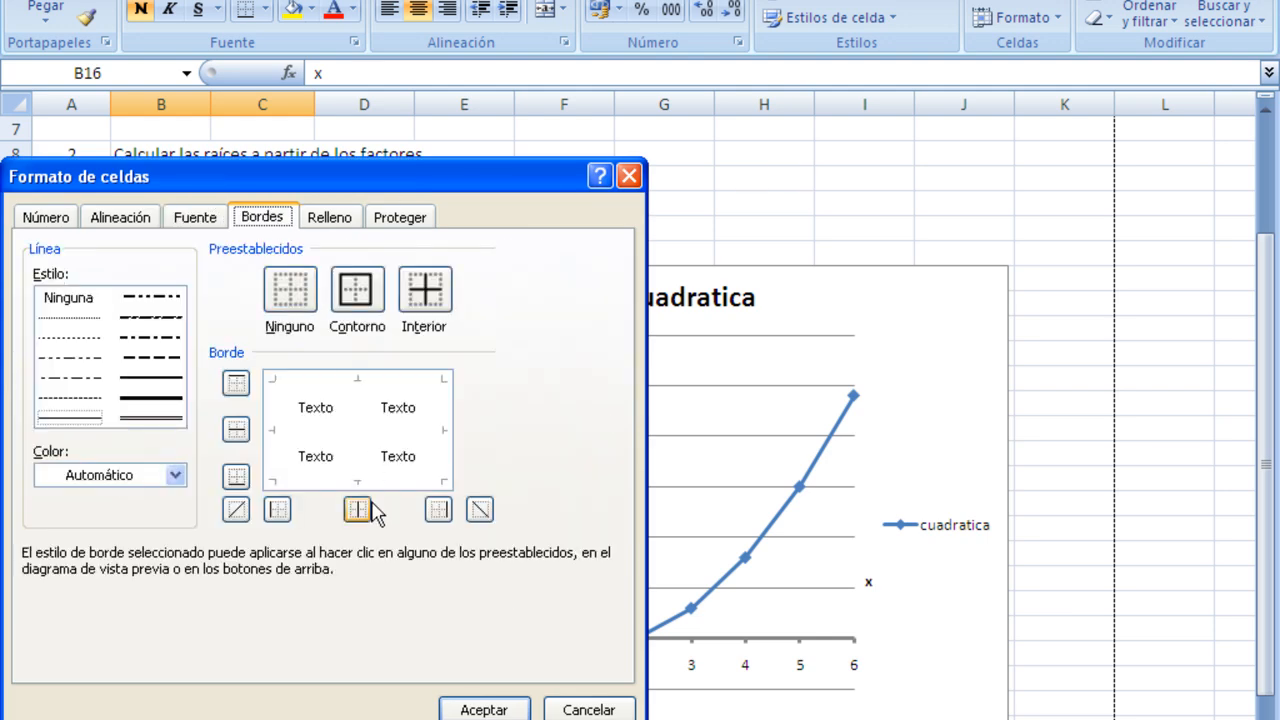
{"action": "left_click", "coordinate": [362, 515]}
{"action": "left_click", "coordinate": [236, 429]}
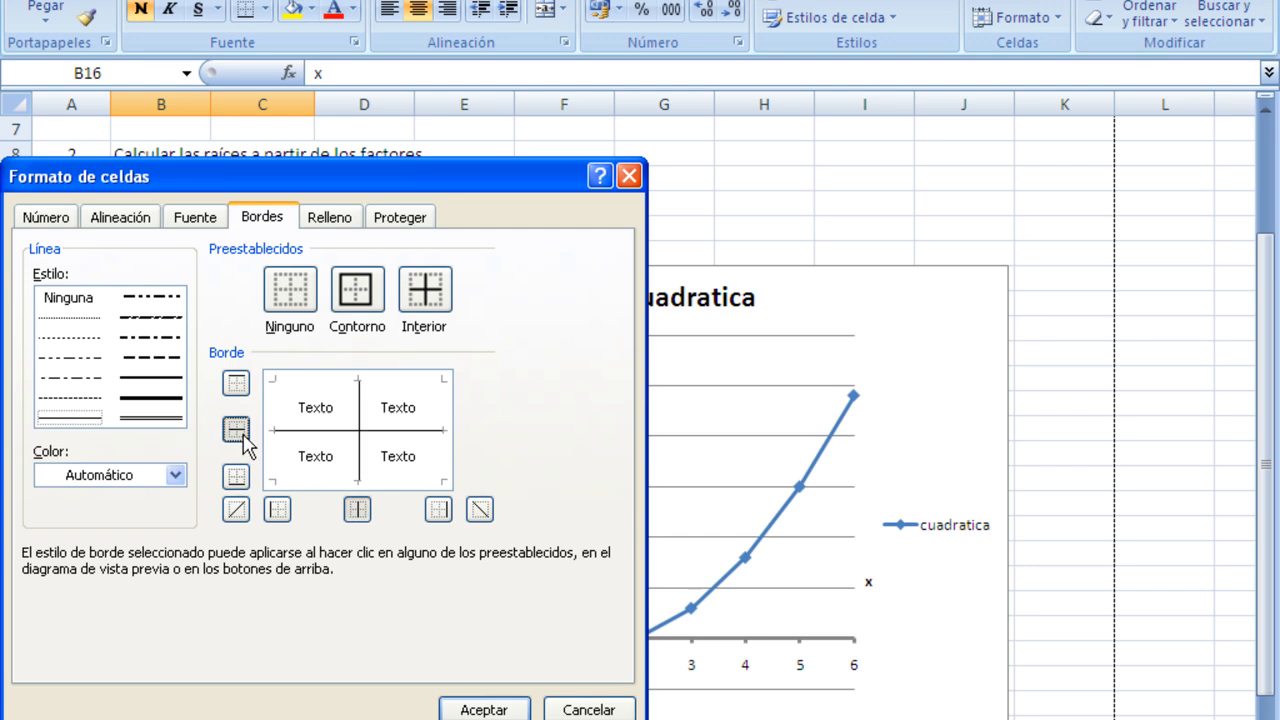
{"action": "left_click", "coordinate": [484, 710]}
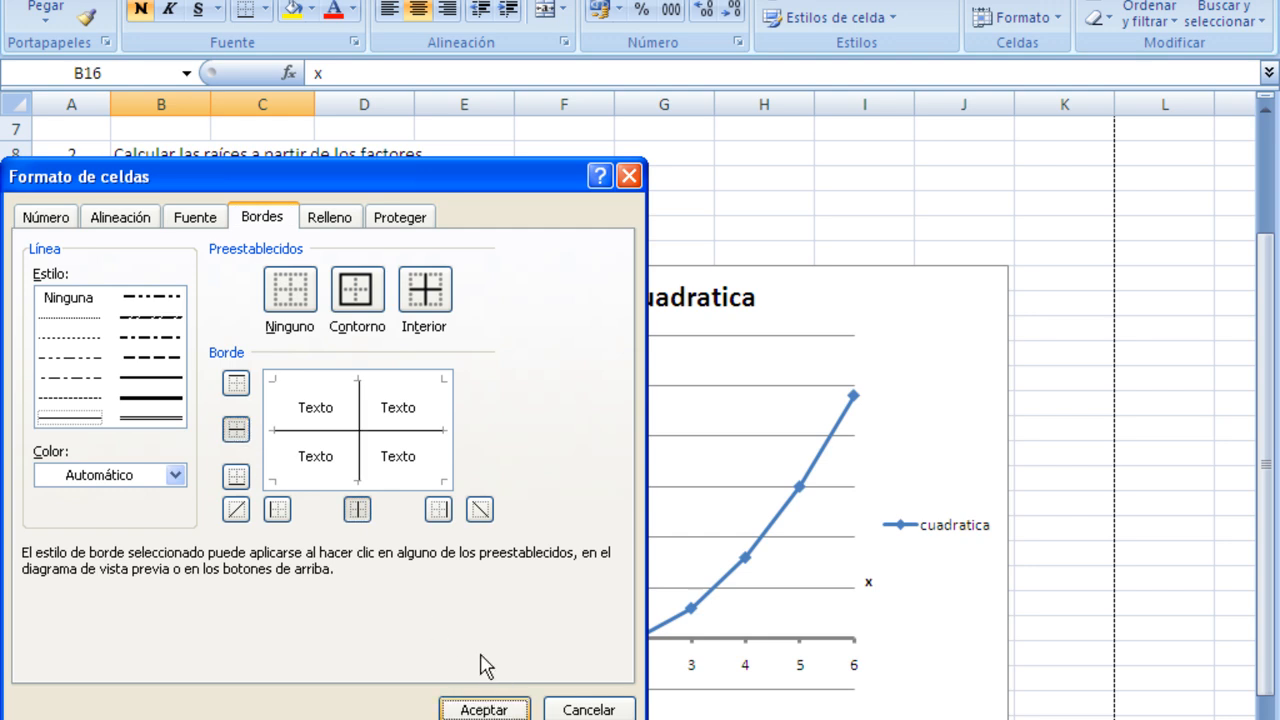
{"action": "left_click", "coordinate": [252, 705]}
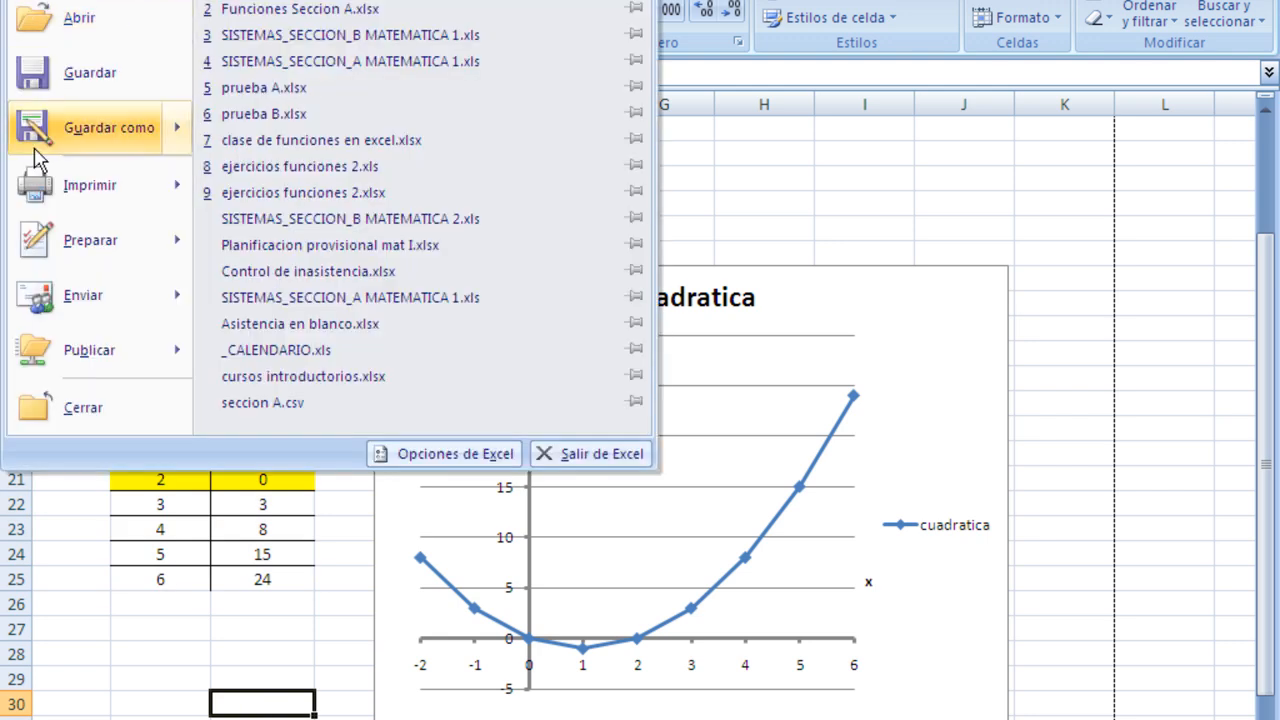
Step: Open the print preview of the worksheet to check the bordered table and moved chart
{"action": "mouse_move", "coordinate": [123, 189]}
{"action": "left_click", "coordinate": [240, 135]}
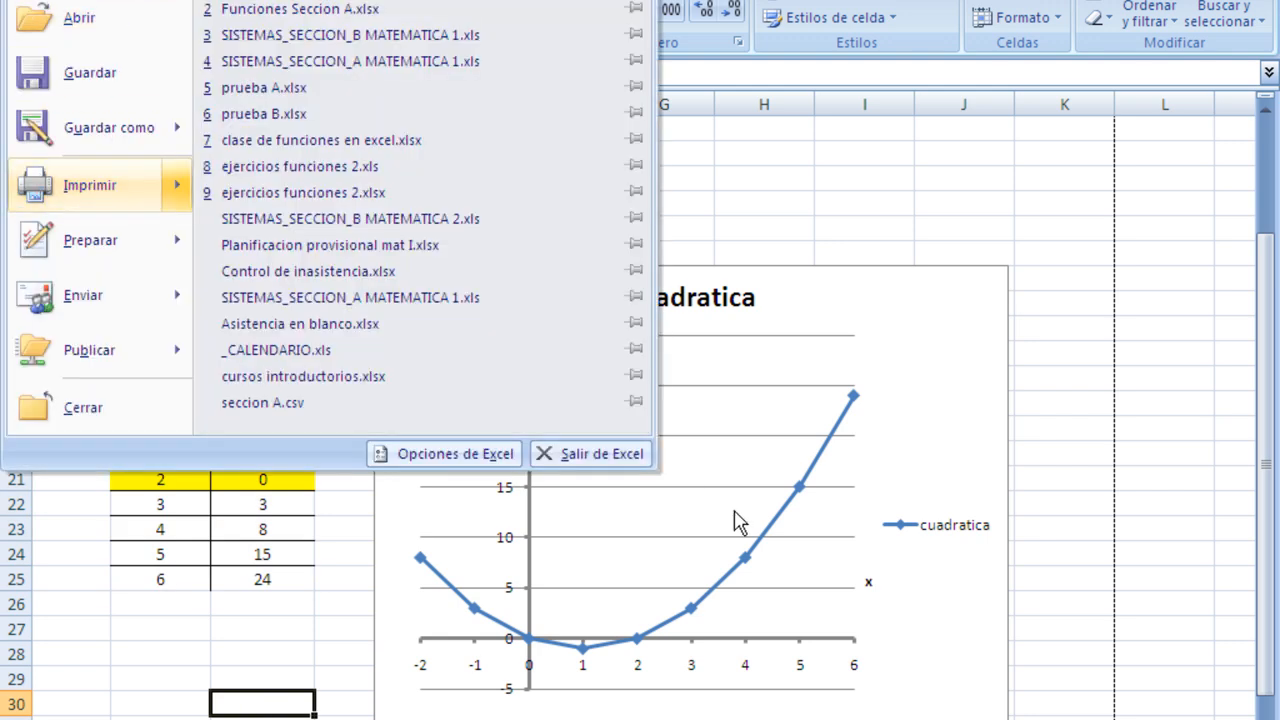